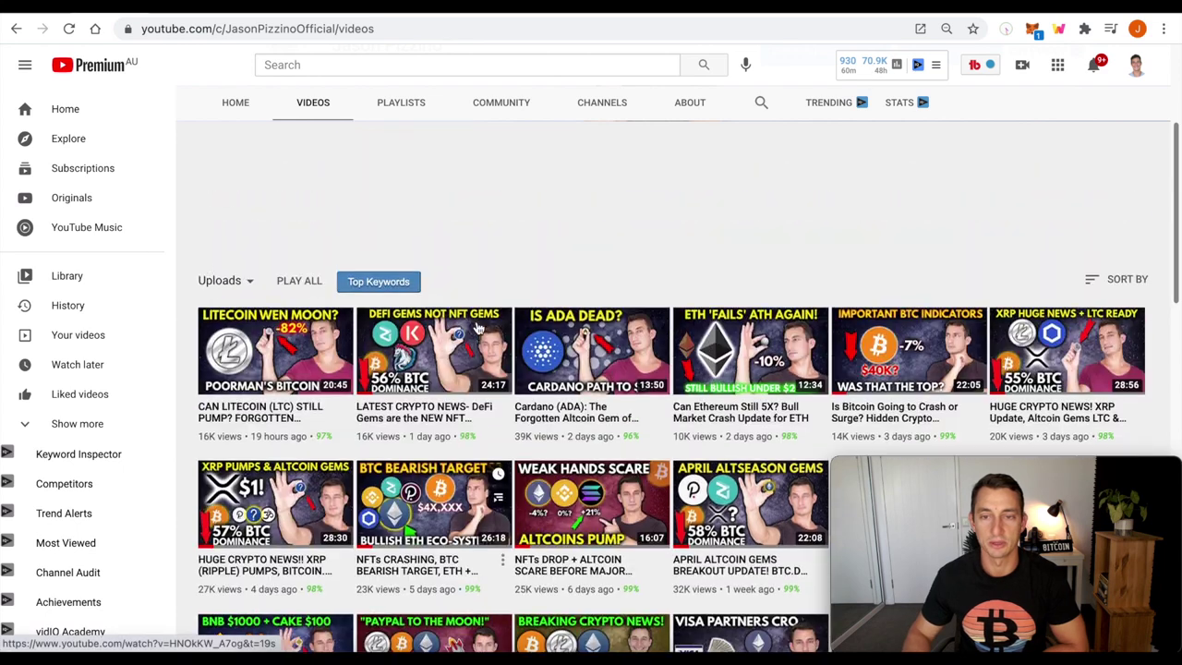
- Open the April altcoin gems breakout video from the channel's uploads to check its date, and return to the uploads list
{"action": "scroll", "coordinate": [290, 238], "scroll_direction": "up", "scroll_amount": 1}
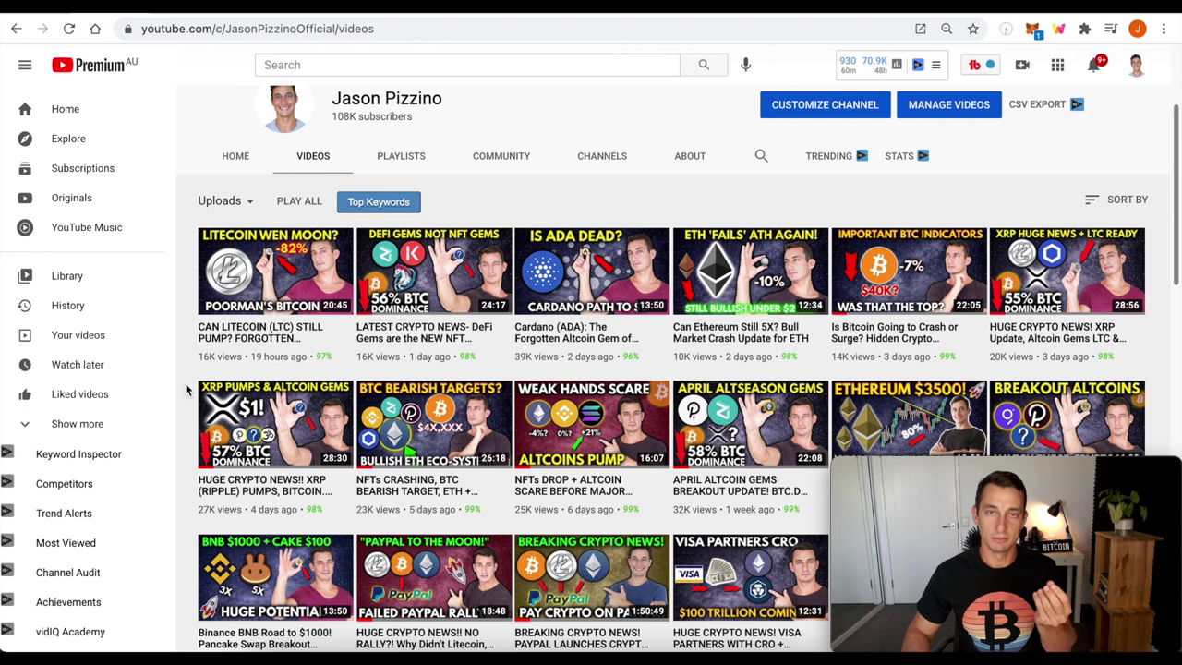
{"action": "mouse_move", "coordinate": [709, 506]}
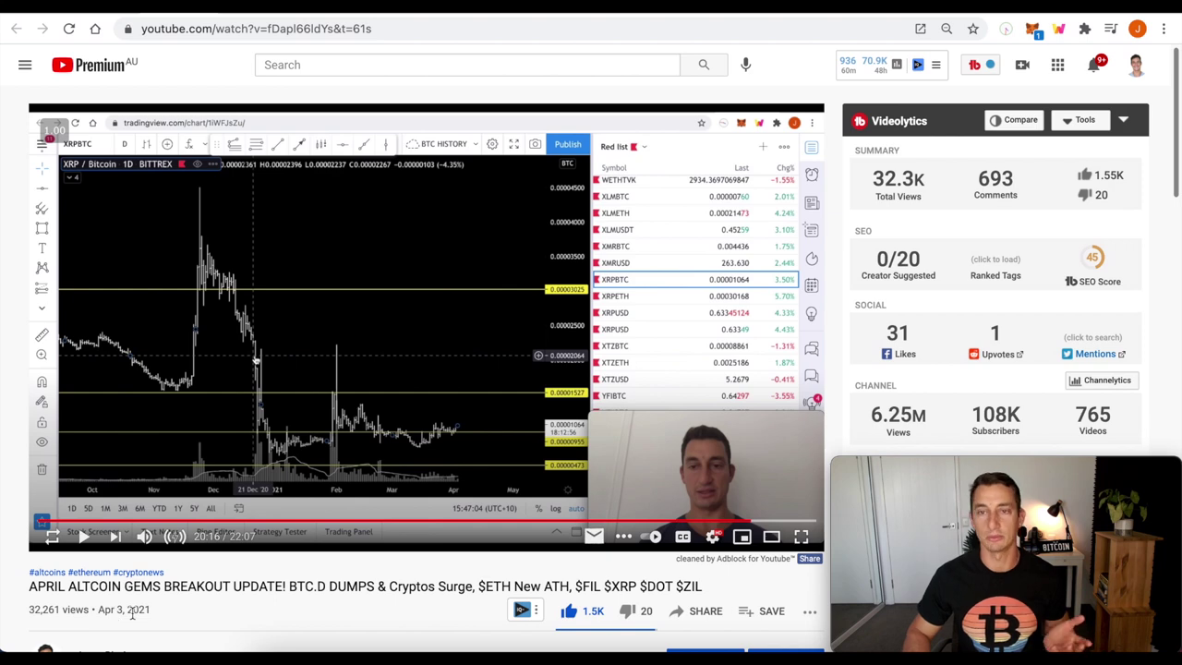
{"action": "key", "text": "alt+Left"}
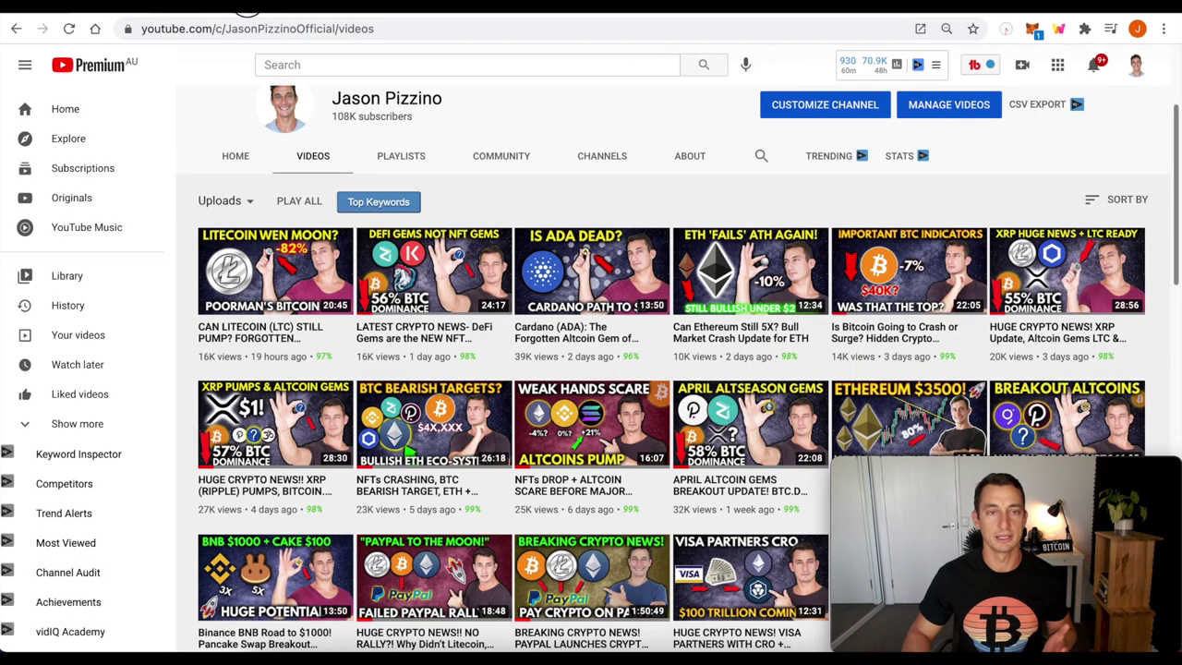
- Switch to CoinMarketCap's All Cryptocurrencies list and examine the top coins' prices and 7-day percentage changes
{"action": "left_click", "coordinate": [247, 11]}
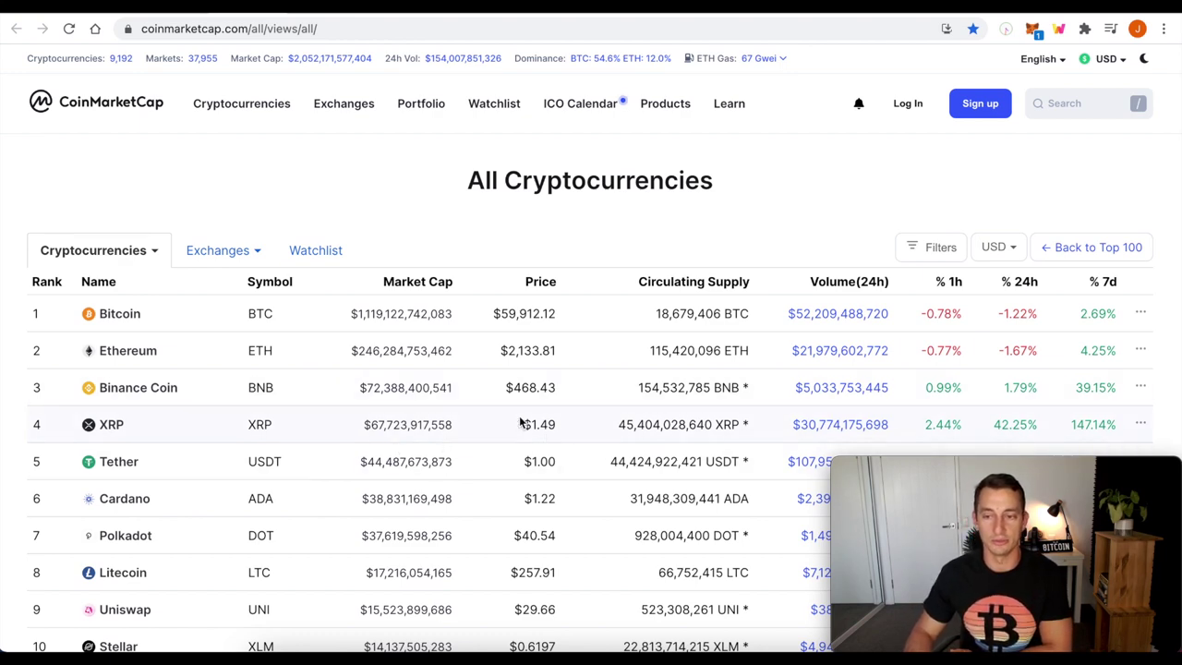
{"action": "scroll", "coordinate": [173, 498], "scroll_direction": "down", "scroll_amount": 3}
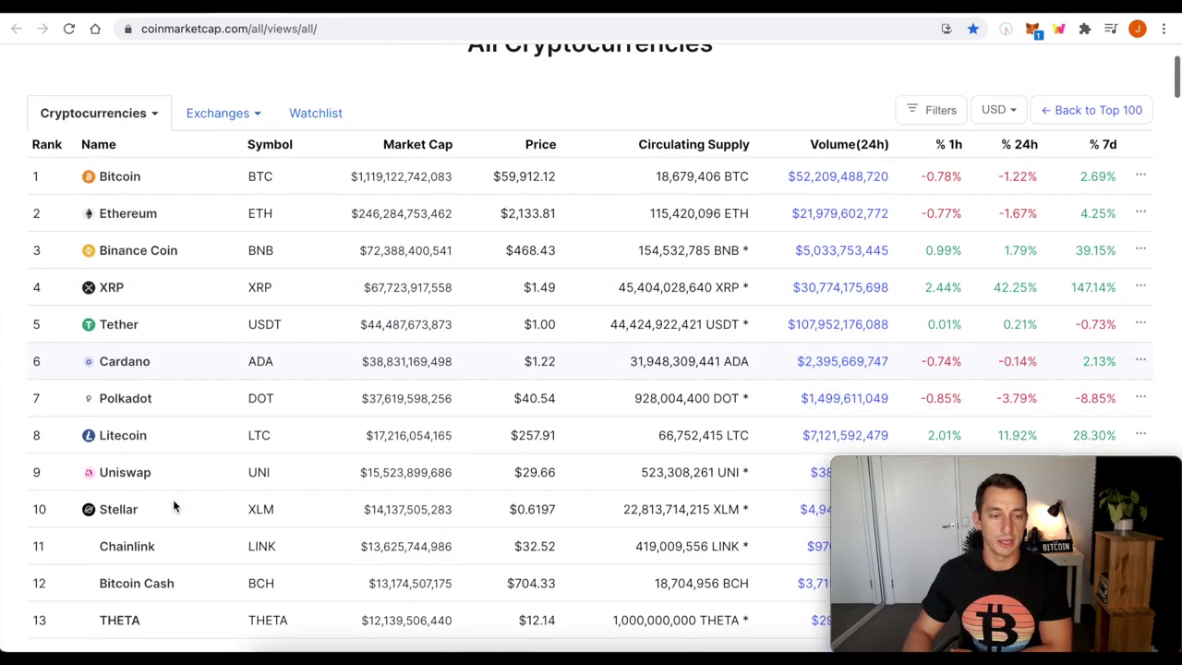
{"action": "scroll", "coordinate": [152, 537], "scroll_direction": "down", "scroll_amount": 2}
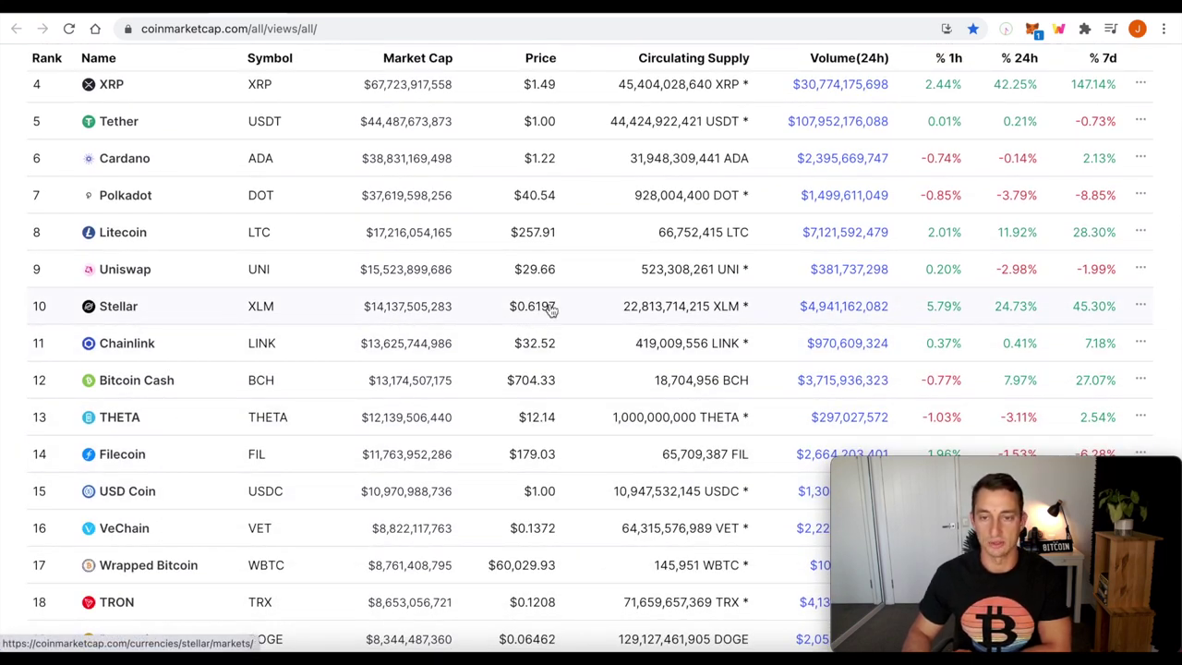
{"action": "scroll", "coordinate": [1051, 329], "scroll_direction": "up", "scroll_amount": 2}
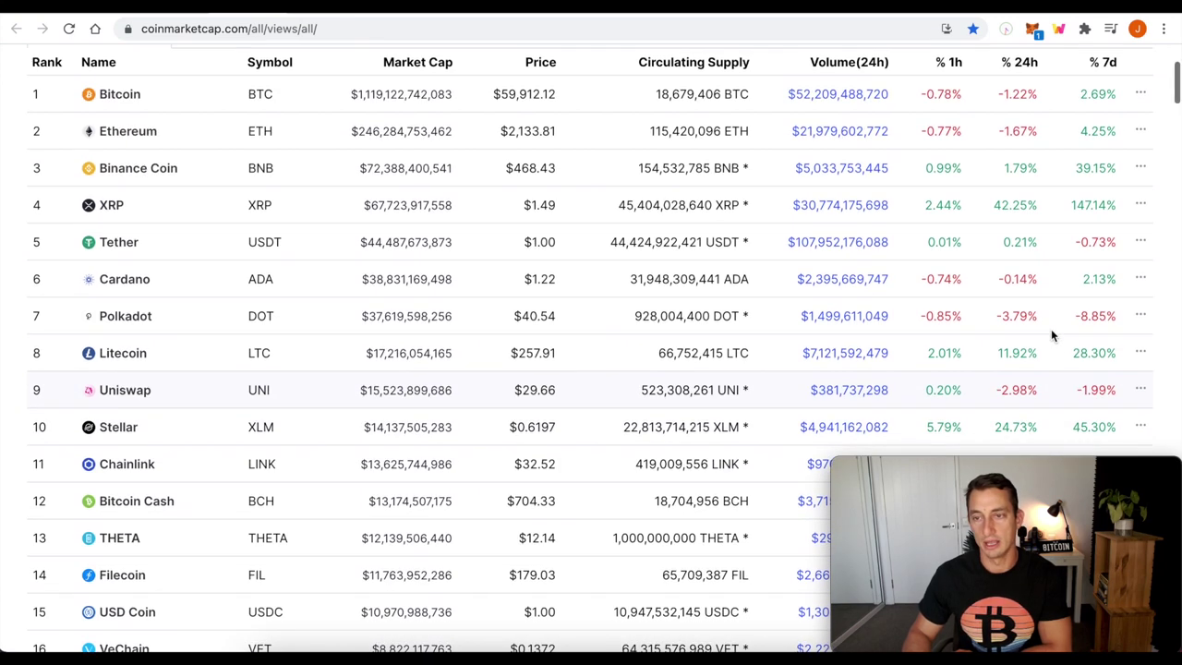
{"action": "scroll", "coordinate": [1059, 334], "scroll_direction": "down", "scroll_amount": 1}
{"action": "scroll", "coordinate": [919, 289], "scroll_direction": "up", "scroll_amount": 2}
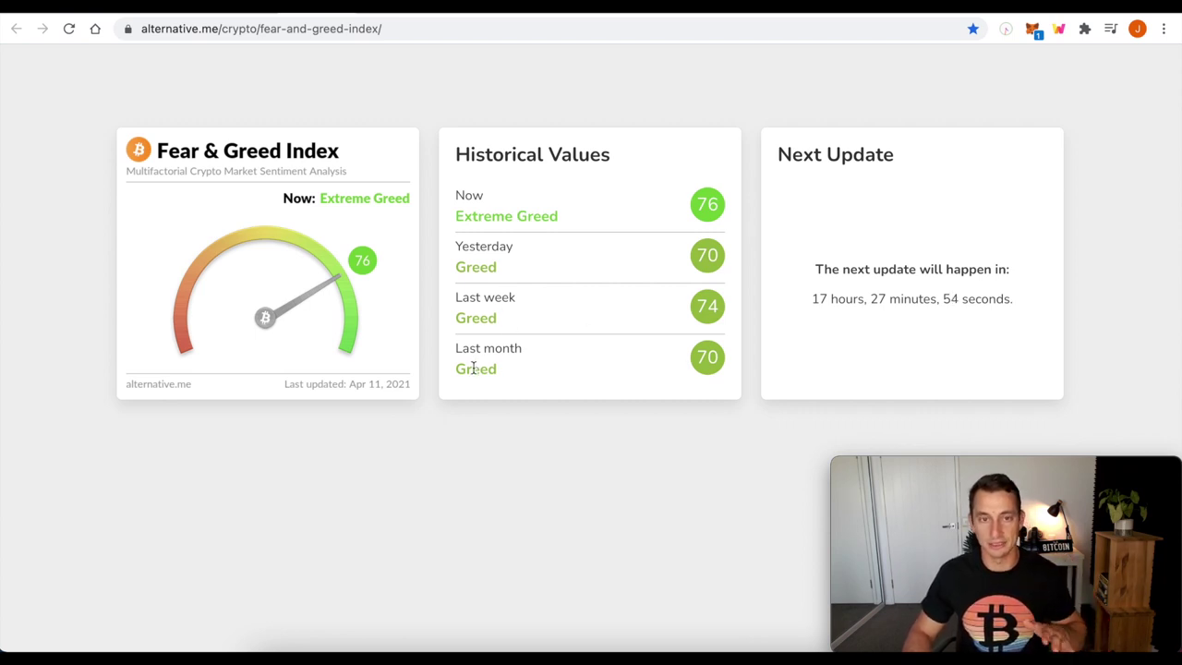
- Switch to TradingView and examine the XRPUSD weekly chart from the 2018 high through the 2020 low against its Fibonacci levels
{"action": "left_click", "coordinate": [392, 12]}
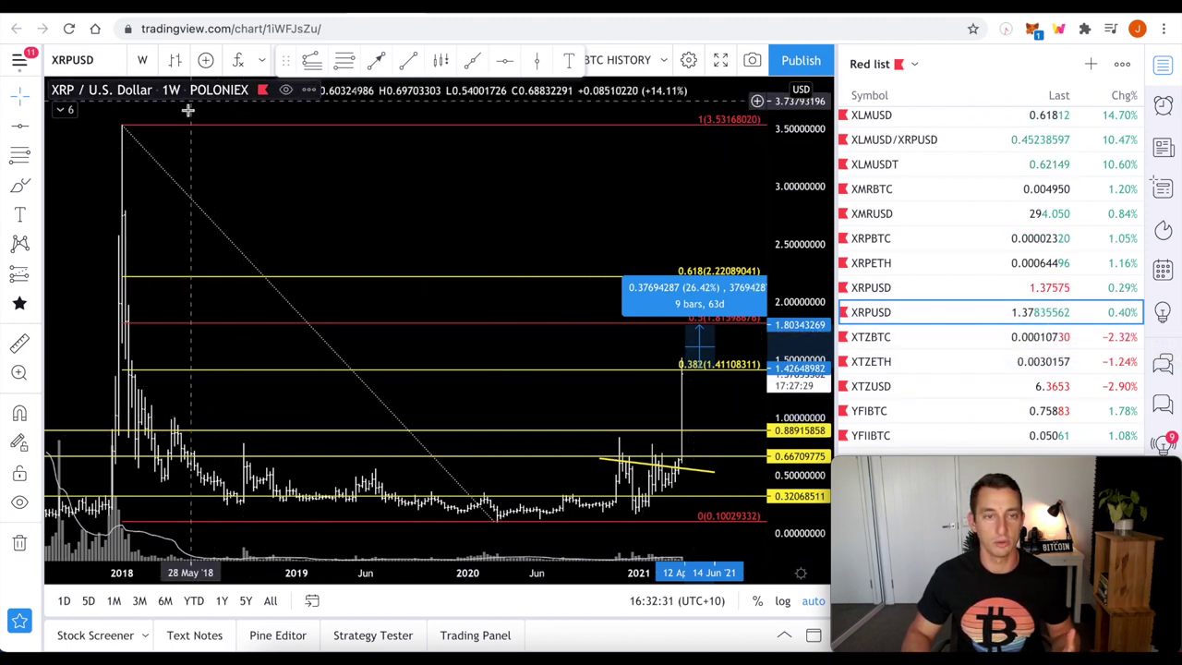
{"action": "scroll", "coordinate": [507, 393], "scroll_direction": "down", "scroll_amount": 5}
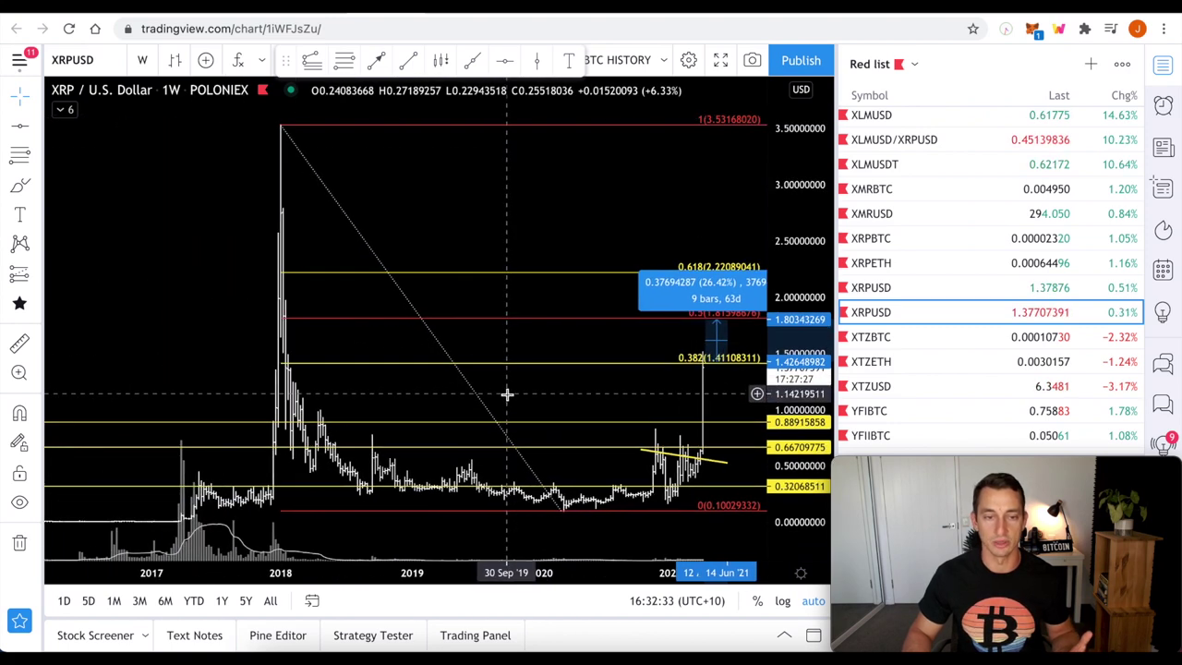
{"action": "scroll", "coordinate": [239, 469], "scroll_direction": "down", "scroll_amount": 2}
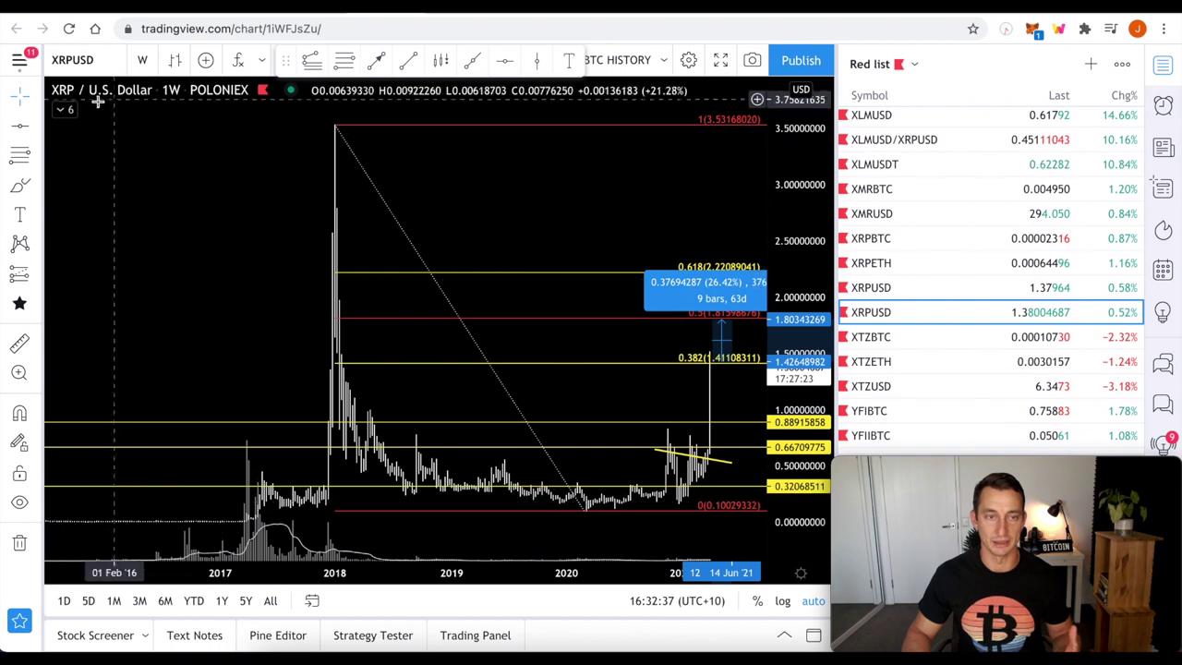
{"action": "scroll", "coordinate": [567, 453], "scroll_direction": "up", "scroll_amount": 5}
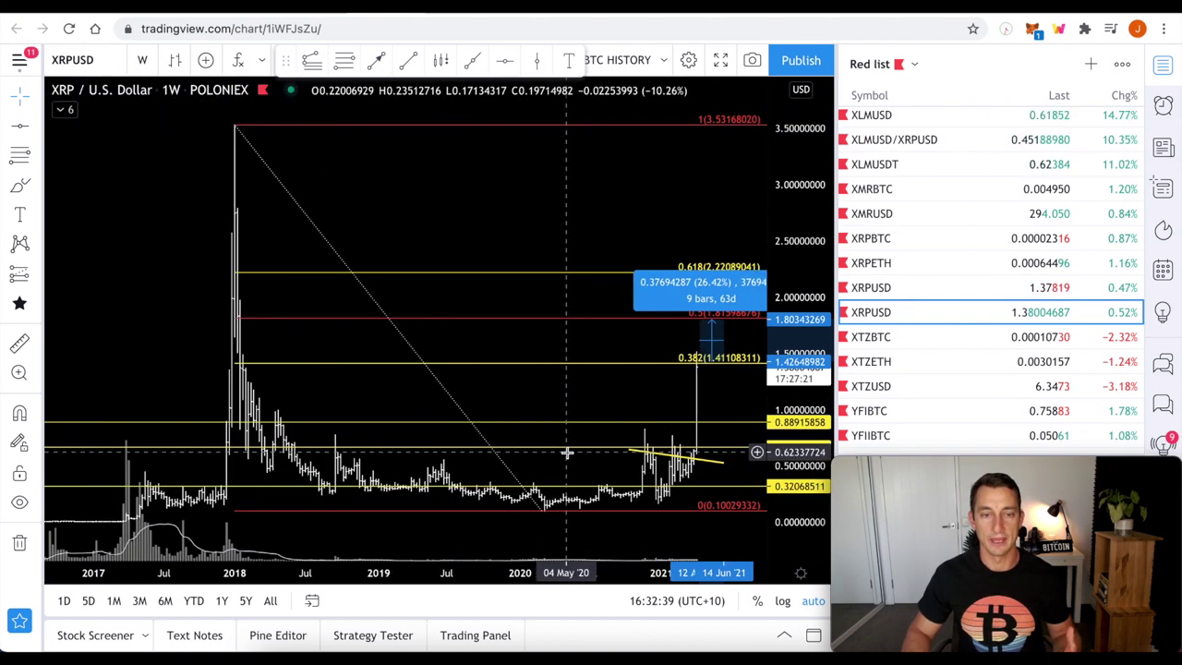
{"action": "scroll", "coordinate": [563, 451], "scroll_direction": "down", "scroll_amount": 2}
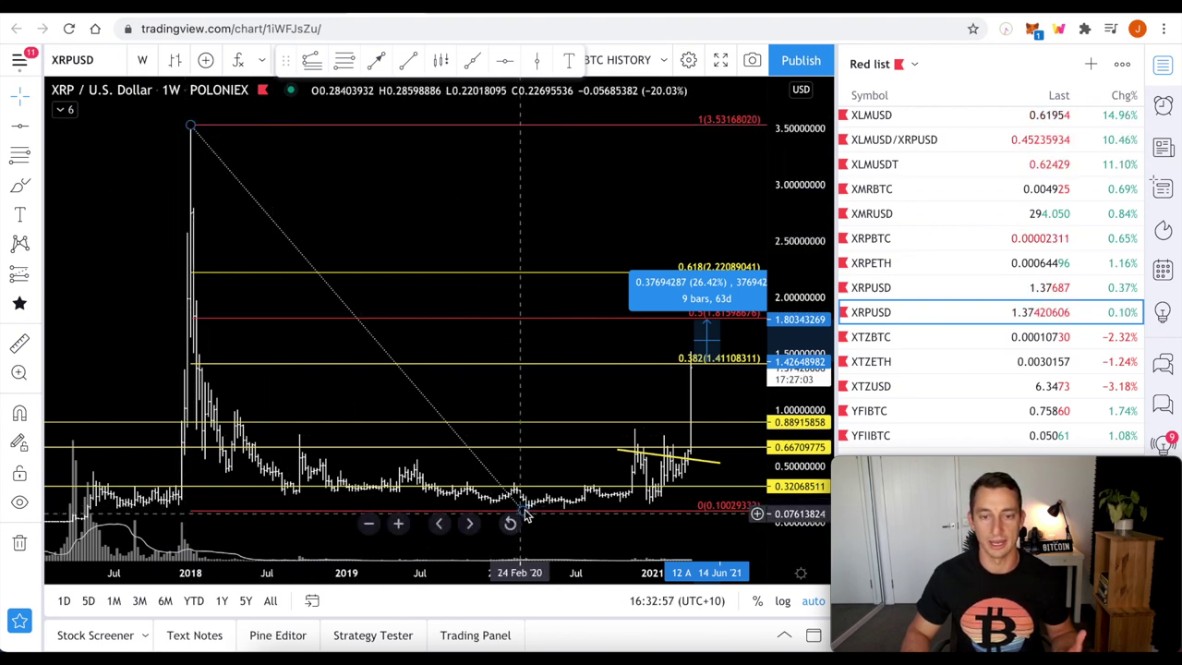
{"action": "scroll", "coordinate": [708, 325], "scroll_direction": "right", "scroll_amount": 5}
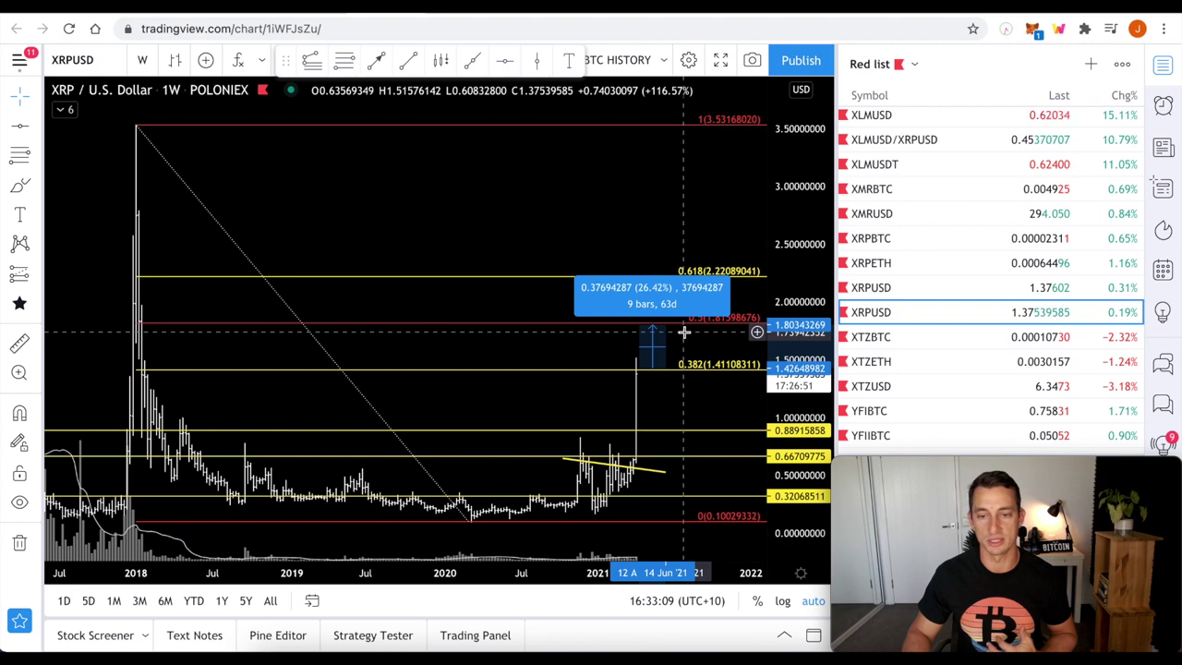
{"action": "scroll", "coordinate": [711, 337], "scroll_direction": "down", "scroll_amount": 1}
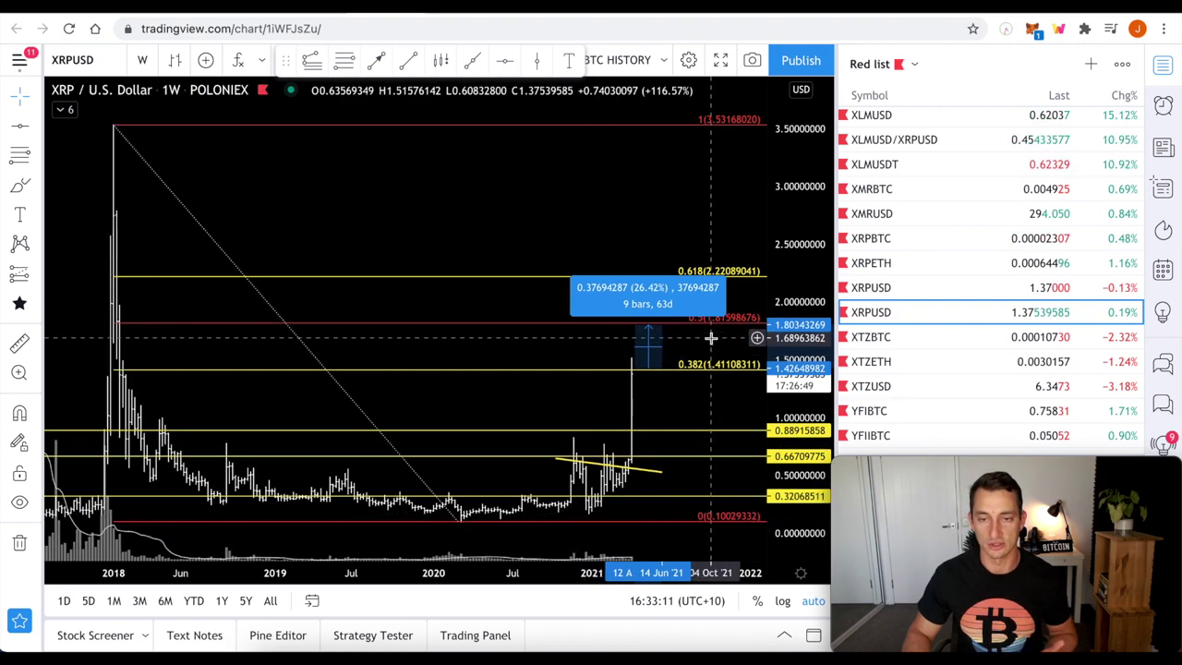
{"action": "scroll", "coordinate": [711, 337], "scroll_direction": "up", "scroll_amount": 2}
{"action": "scroll", "coordinate": [707, 338], "scroll_direction": "down", "scroll_amount": 3}
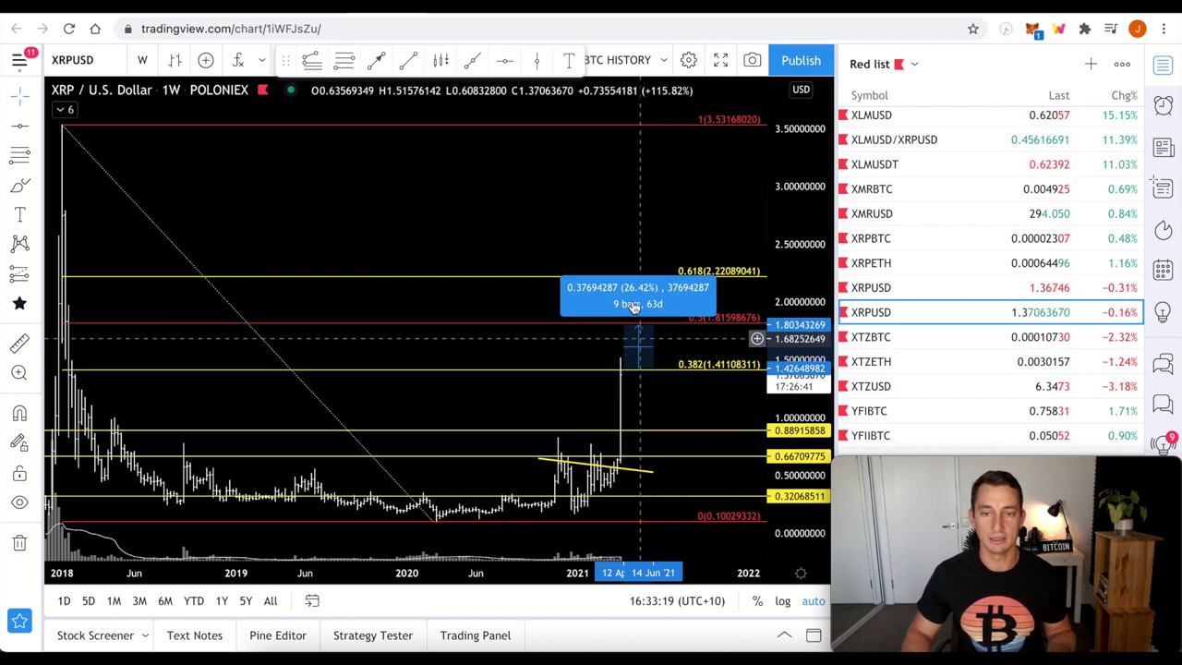
- Measure the price move on XRPUSD from the current weekly close up to the 0.5 Fibonacci level
{"action": "left_click", "coordinate": [19, 345]}
{"action": "left_click", "coordinate": [627, 371]}
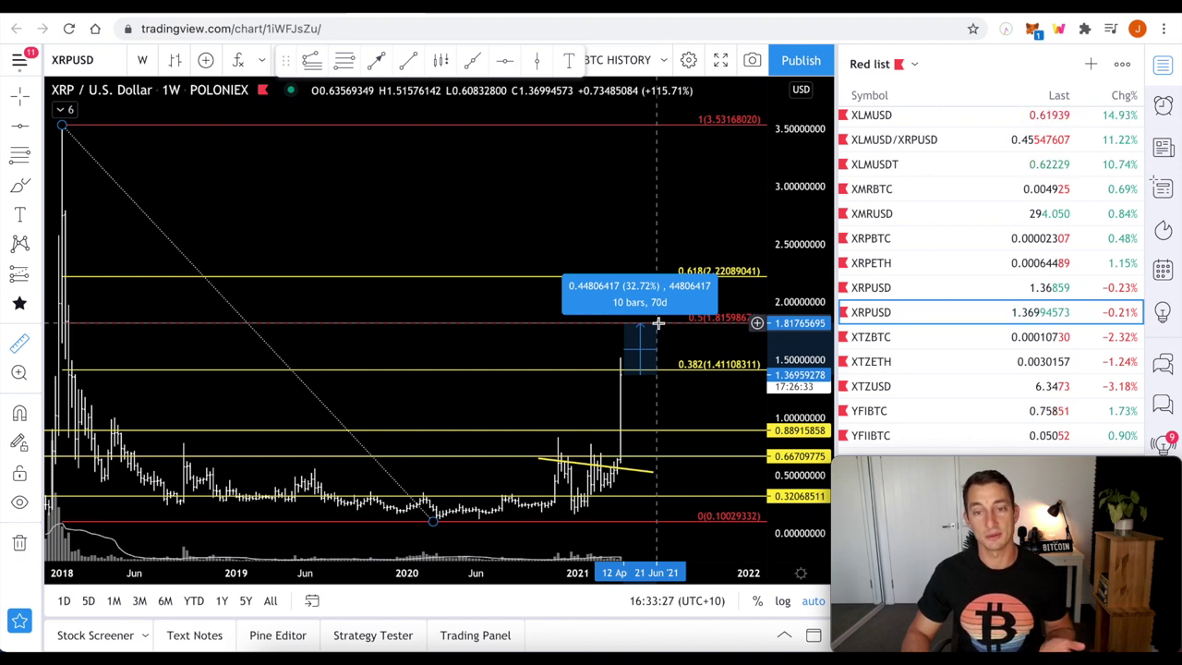
{"action": "left_click", "coordinate": [657, 322]}
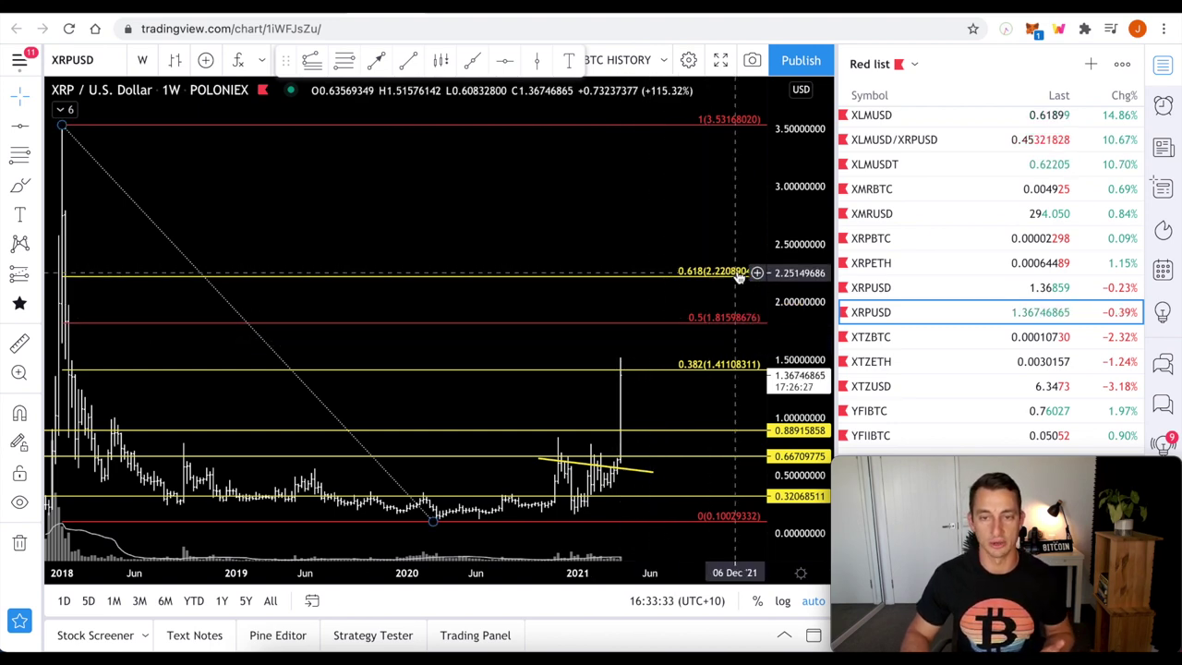
- Measure the rise from the current XRPUSD price to the 0.618 Fibonacci level, and clear the measurement
{"action": "left_click", "coordinate": [19, 344]}
{"action": "left_click", "coordinate": [624, 369]}
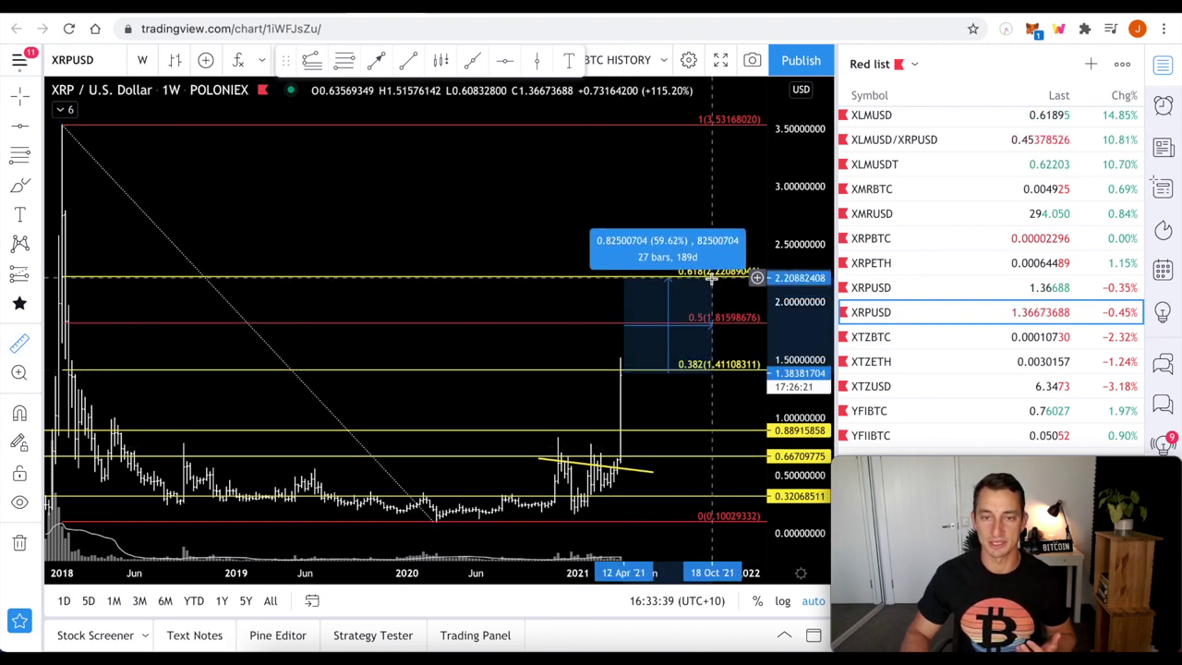
{"action": "key", "text": "Escape"}
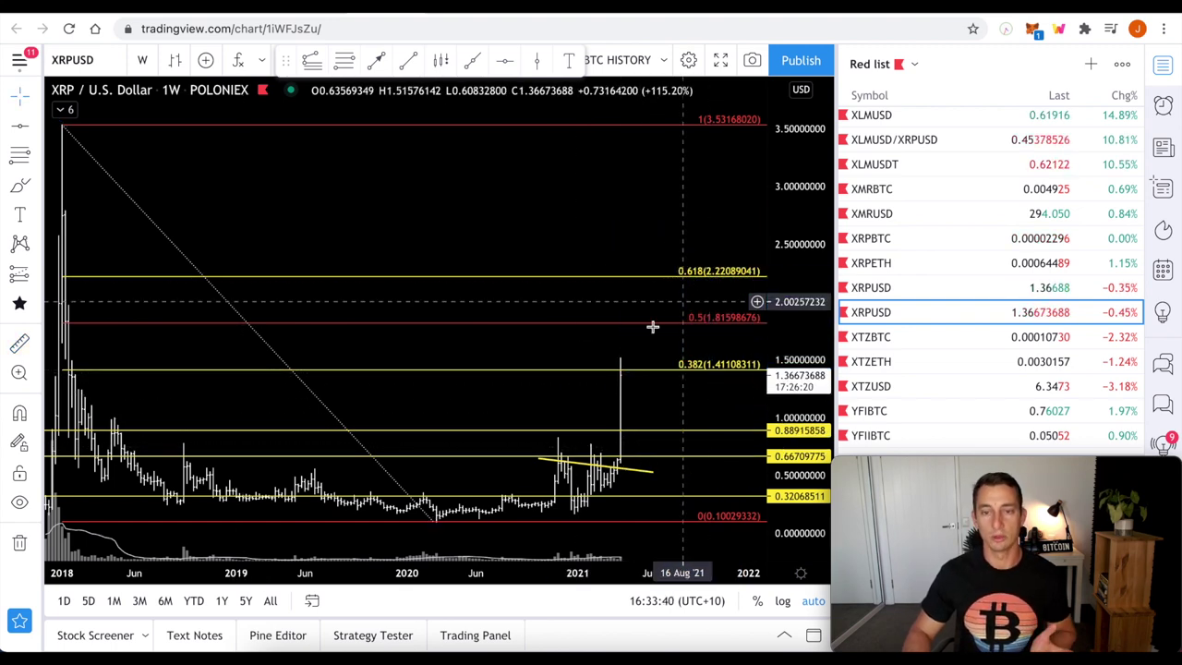
- Measure the drop from the current XRPUSD price to the 0.66709775 horizontal line, and clear the measurement
{"action": "left_click", "coordinate": [620, 374]}
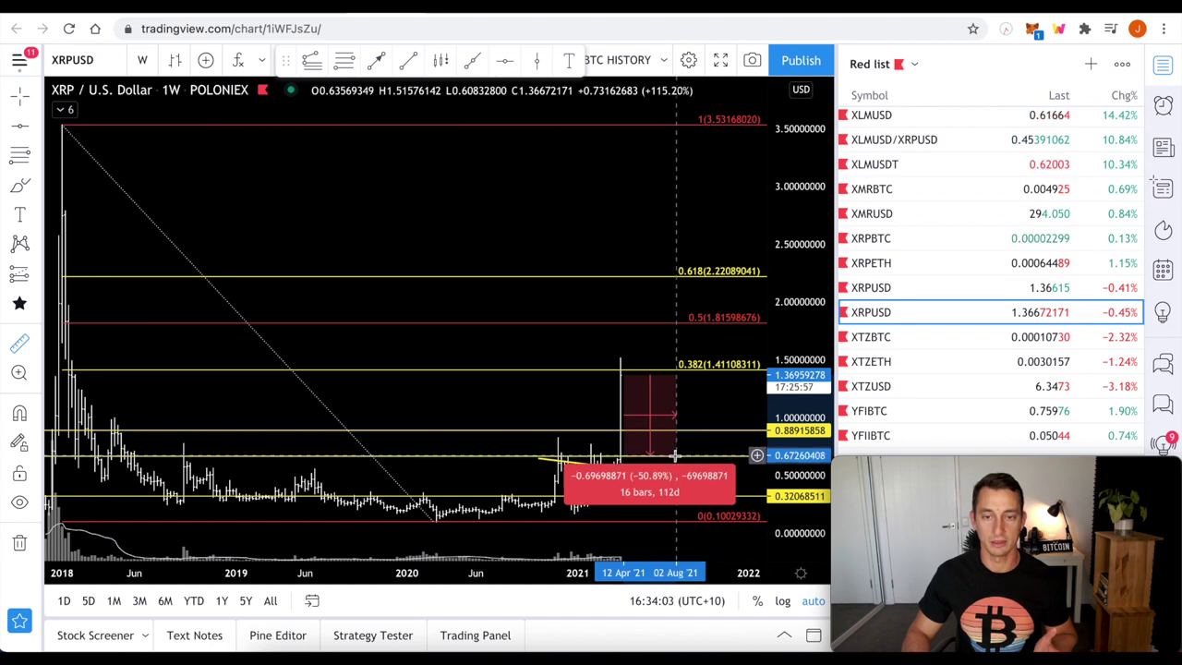
{"action": "left_click", "coordinate": [675, 455]}
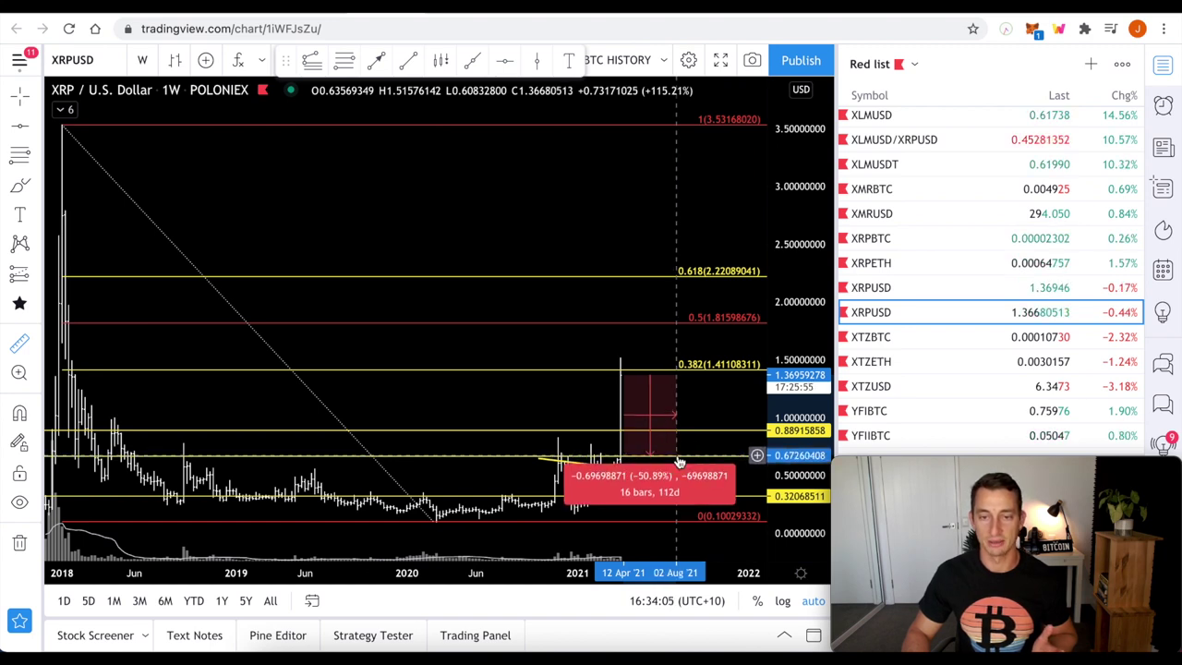
{"action": "left_click", "coordinate": [678, 461]}
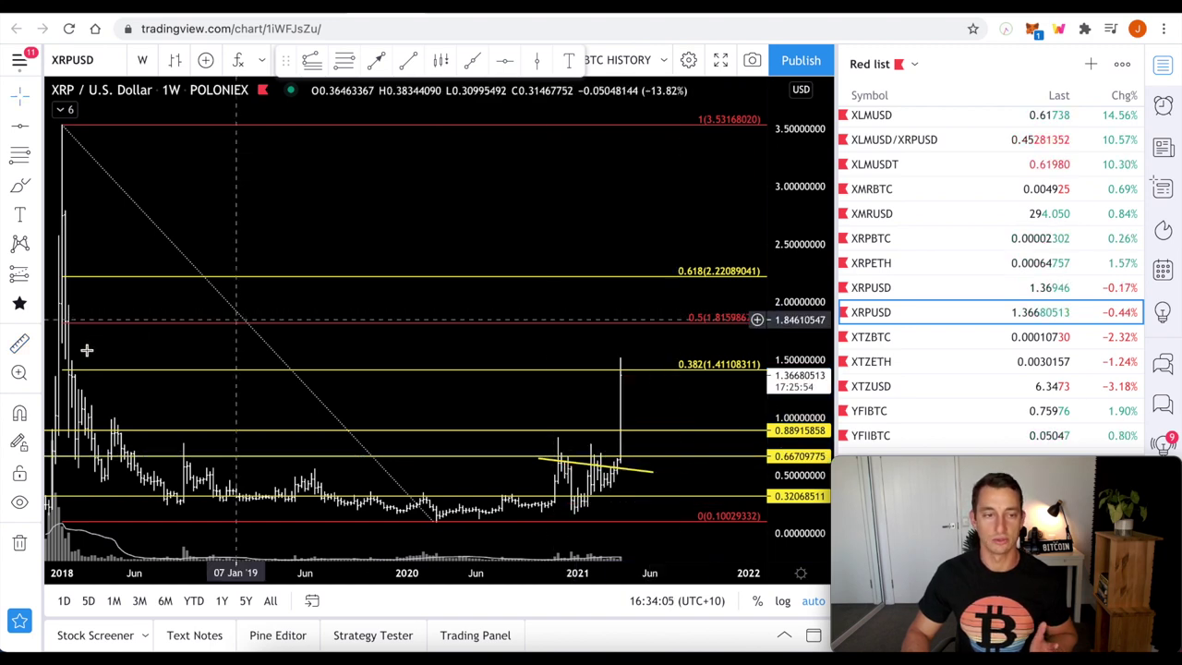
- Measure the rise from the current XRPUSD price to the 2018 all-time high, and restore the automatic price scale
{"action": "left_click", "coordinate": [624, 375]}
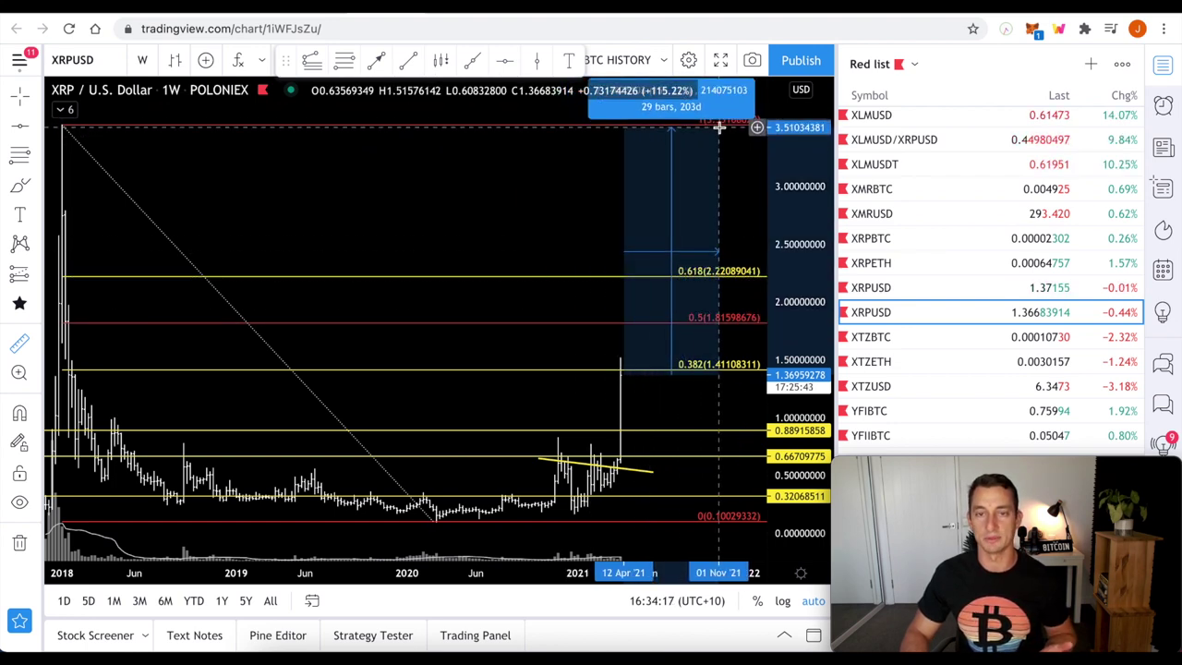
{"action": "left_click", "coordinate": [781, 102]}
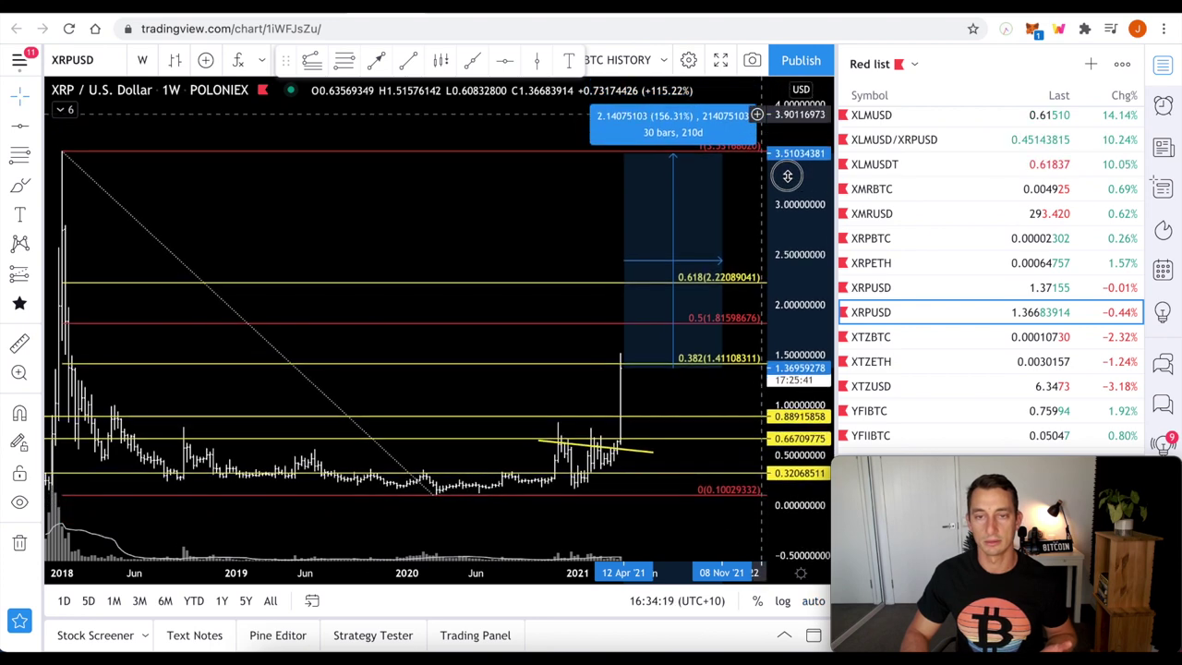
{"action": "left_click", "coordinate": [811, 601]}
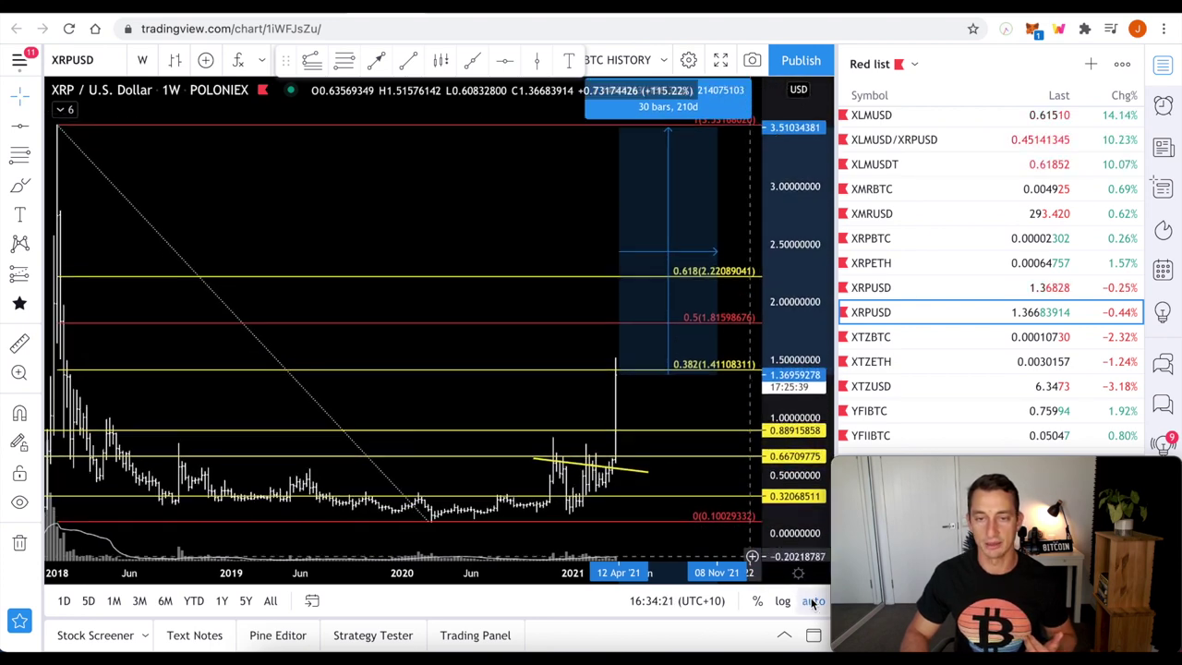
{"action": "scroll", "coordinate": [523, 283], "scroll_direction": "down", "scroll_amount": 2}
{"action": "left_click", "coordinate": [525, 228]}
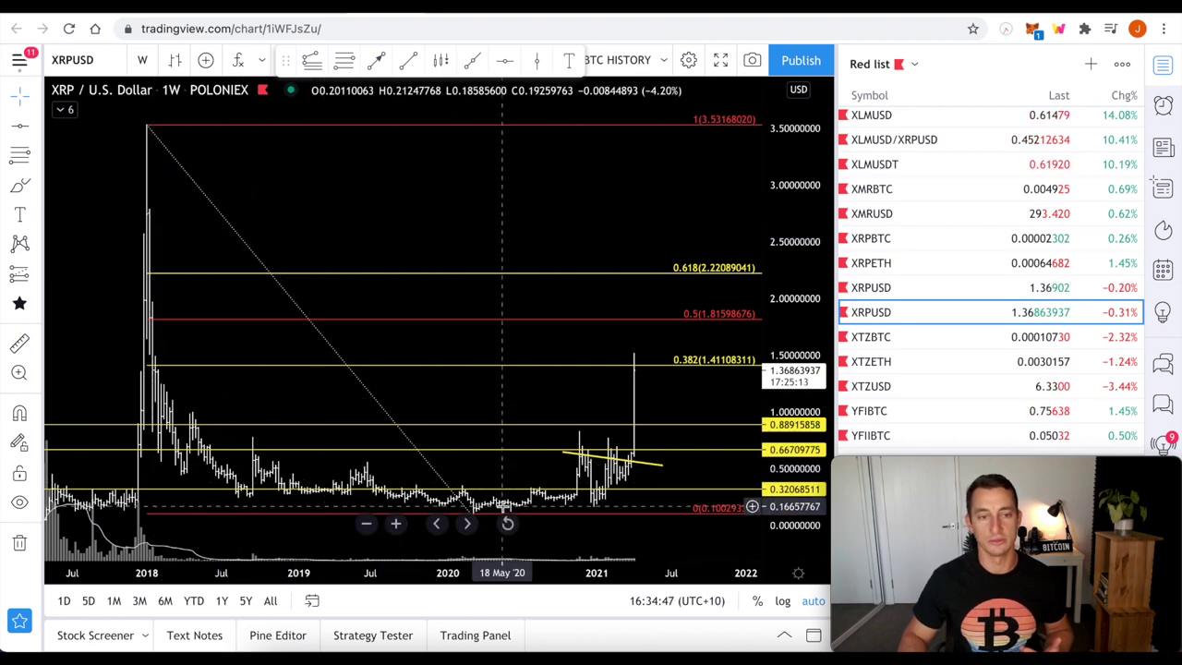
- Measure the span and price difference between the January 2018 peak and the April 2021 high, and clear the measurement
{"action": "left_click", "coordinate": [20, 345]}
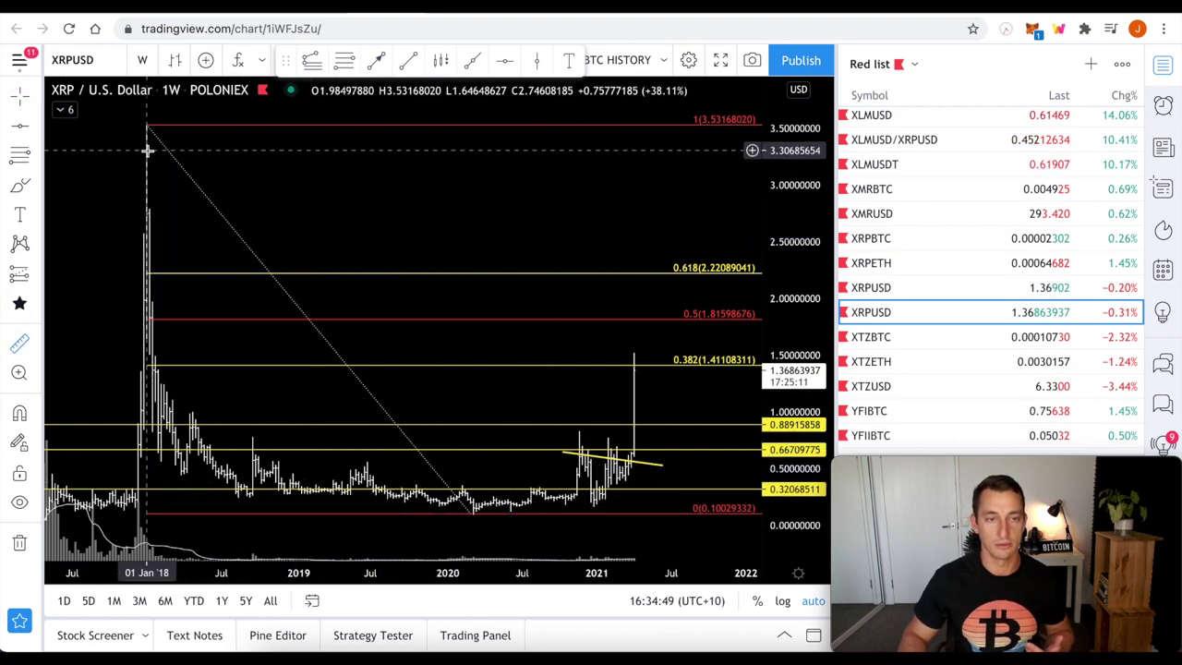
{"action": "left_click", "coordinate": [148, 151]}
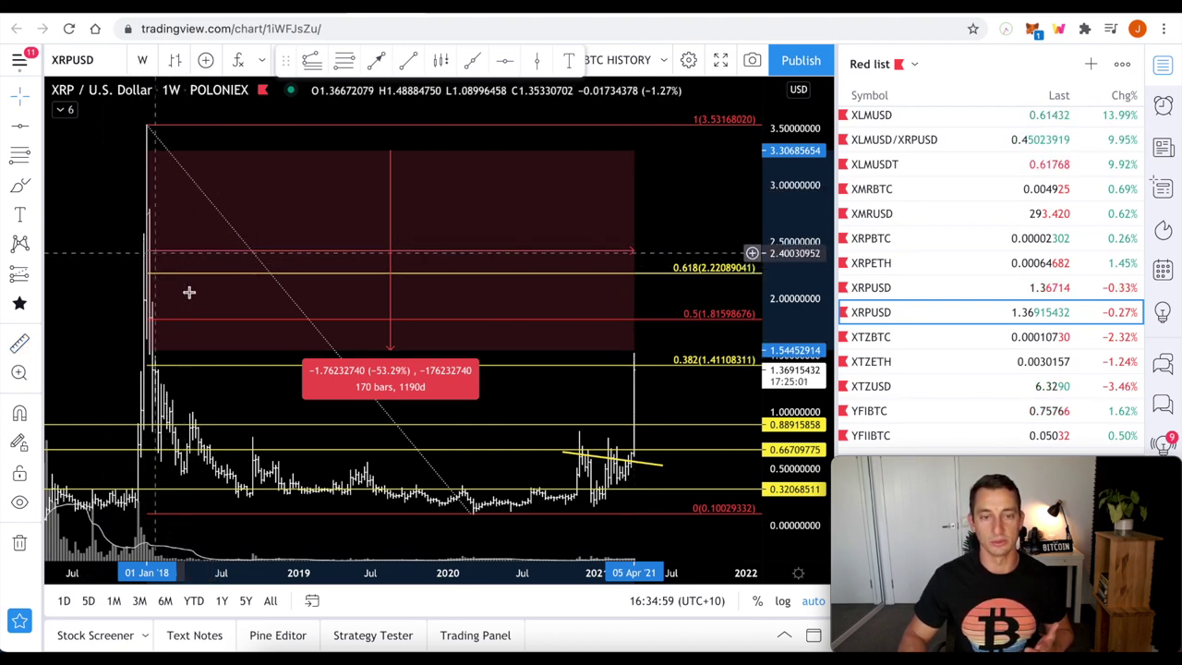
{"action": "left_click", "coordinate": [114, 264]}
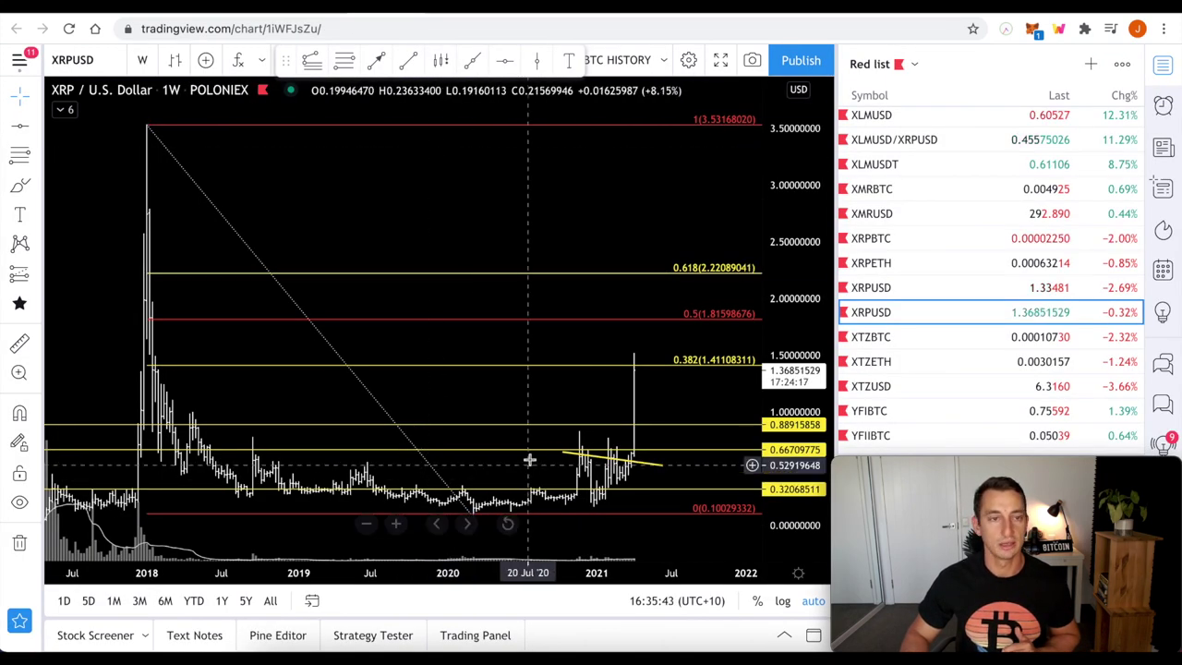
- Review the weekly charts of XRPETH and XRPBTC from the watchlist, viewing XRPBTC's full history back to 2015
{"action": "left_click", "coordinate": [890, 263]}
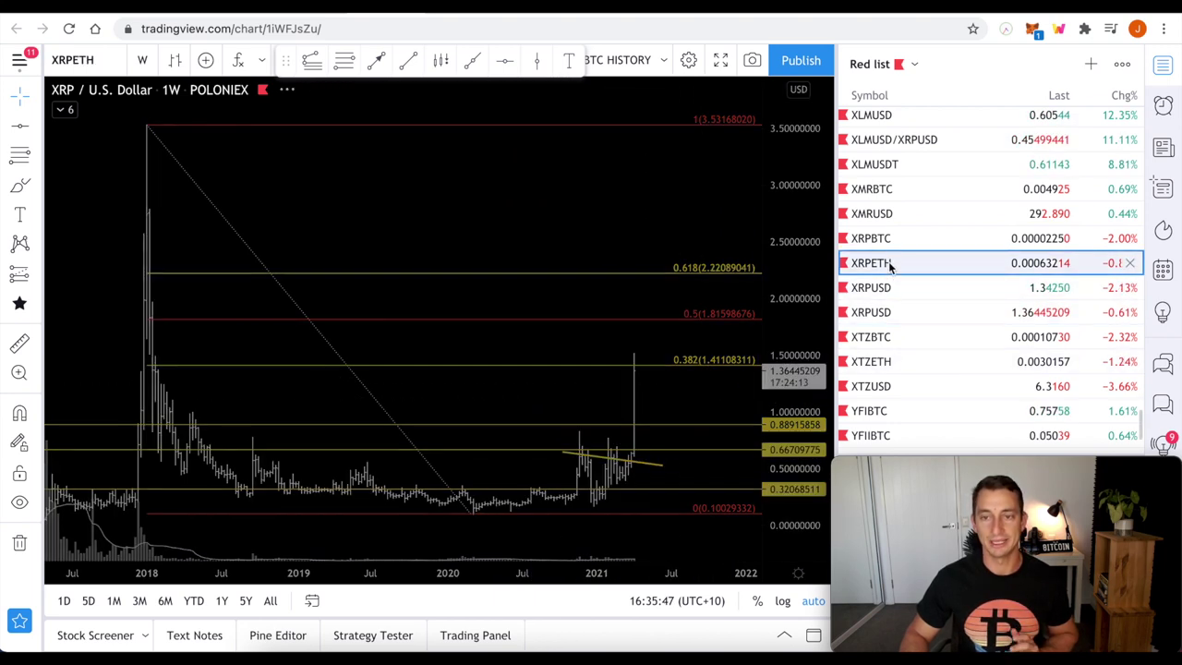
{"action": "scroll", "coordinate": [626, 541], "scroll_direction": "left", "scroll_amount": 2}
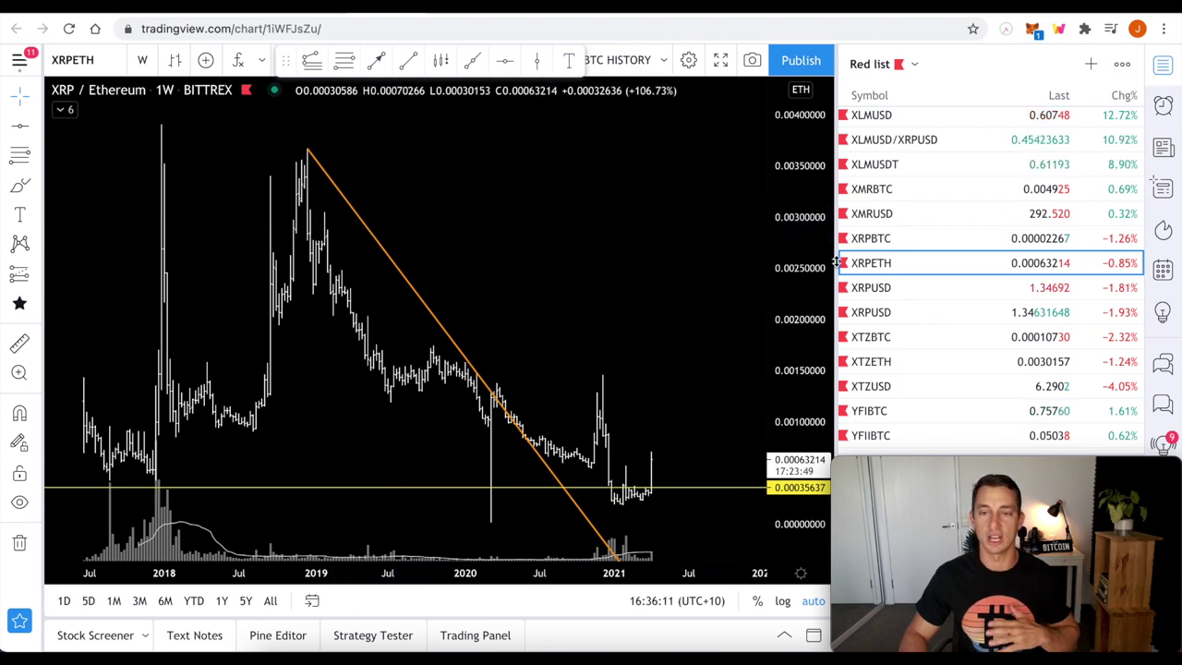
{"action": "left_click", "coordinate": [902, 237]}
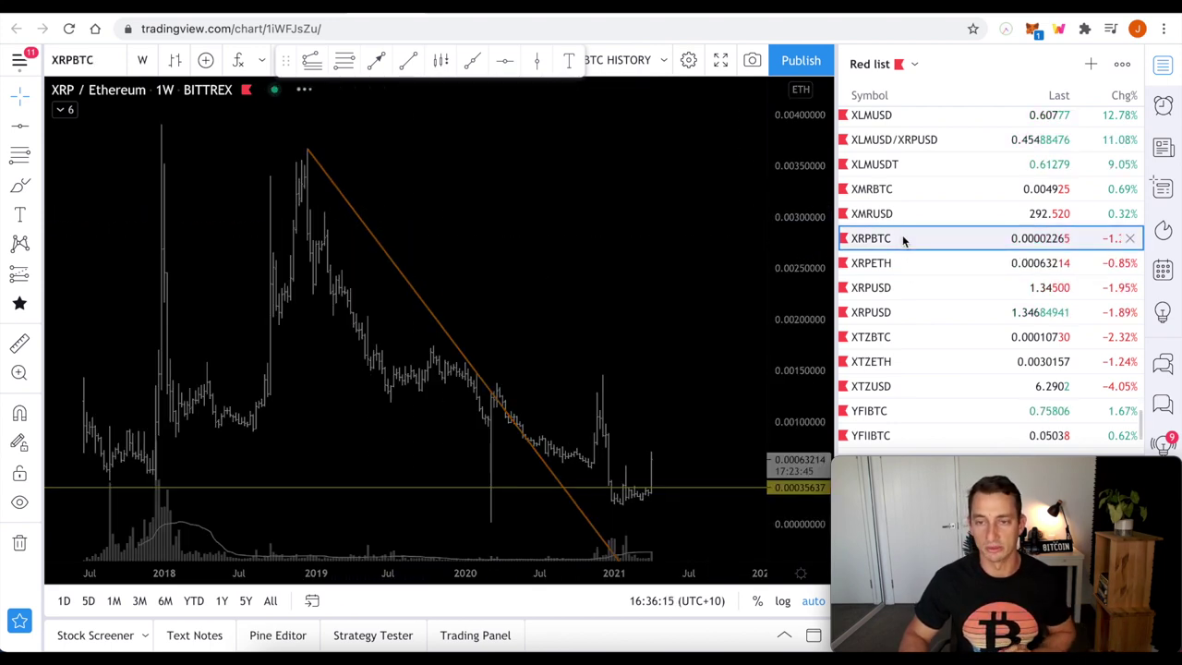
{"action": "scroll", "coordinate": [614, 436], "scroll_direction": "up", "scroll_amount": 3}
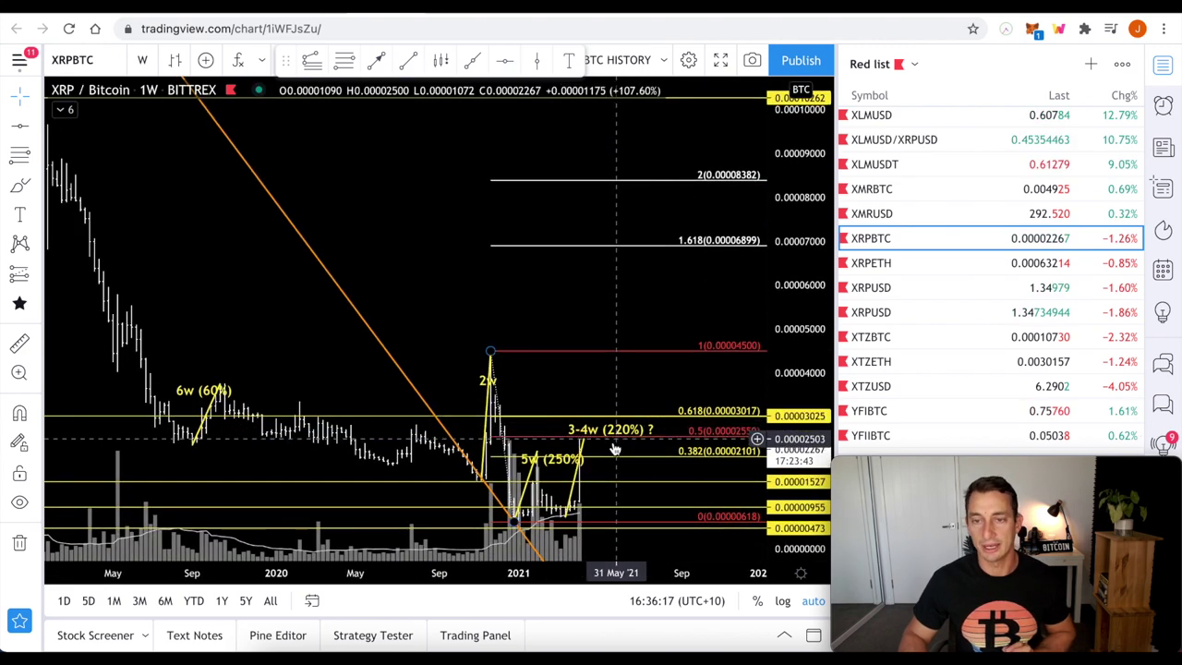
{"action": "scroll", "coordinate": [609, 434], "scroll_direction": "down", "scroll_amount": 3}
{"action": "scroll", "coordinate": [608, 433], "scroll_direction": "down", "scroll_amount": 5}
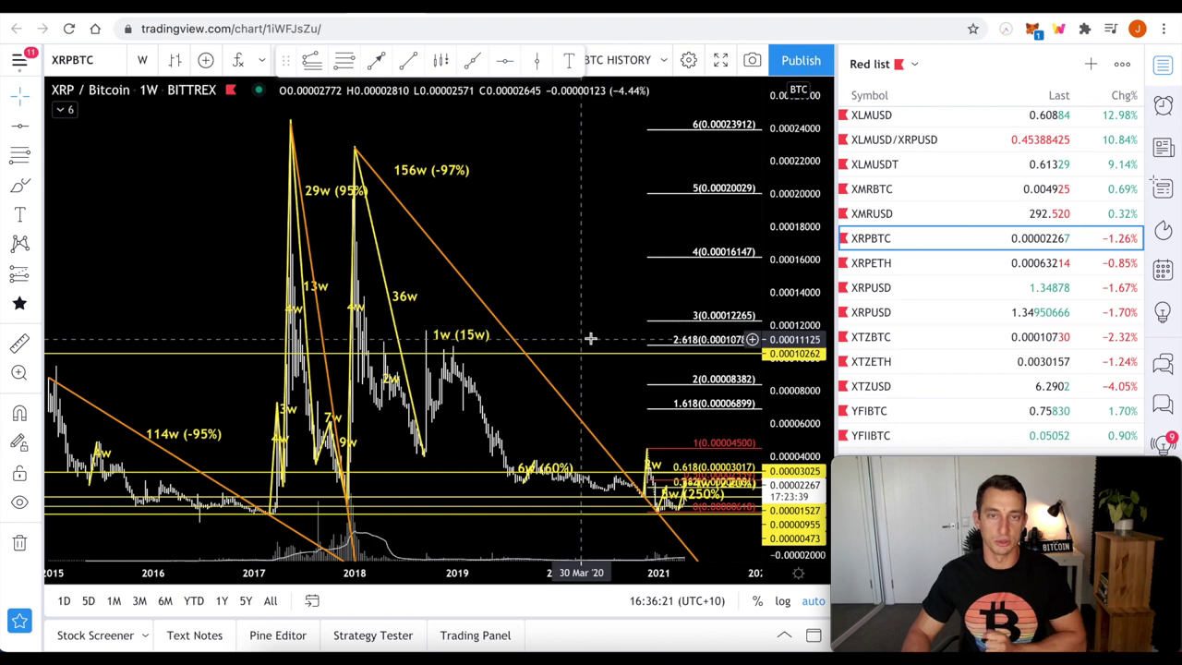
- Review XRPBTC's full weekly history, check the channel's uploaded videos on YouTube, and return to the TradingView chart
{"action": "scroll", "coordinate": [554, 291], "scroll_direction": "down", "scroll_amount": 3}
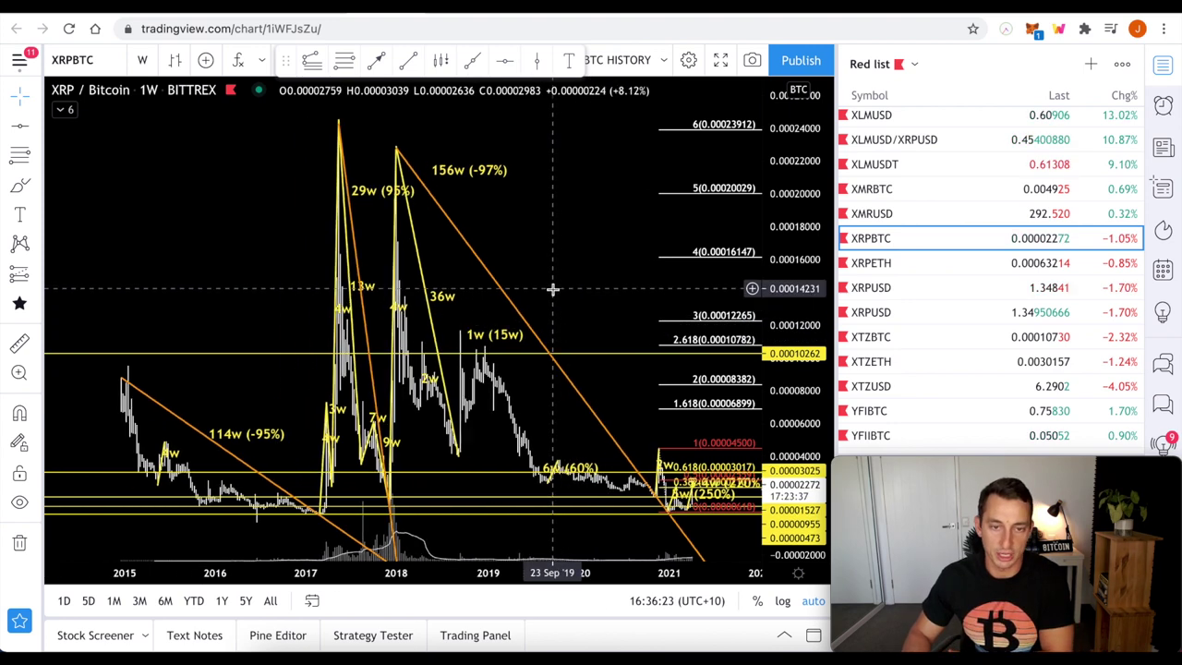
{"action": "left_click_drag", "start_coordinate": [598, 260], "coordinate": [562, 256]}
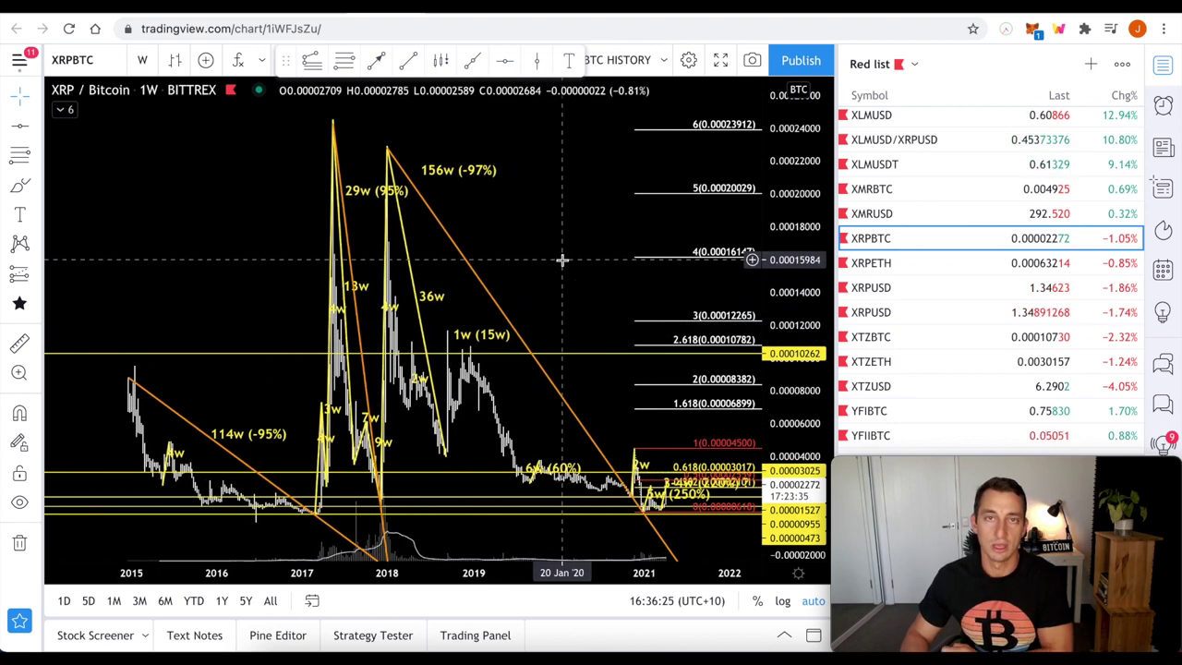
{"action": "key", "text": "ctrl+Tab"}
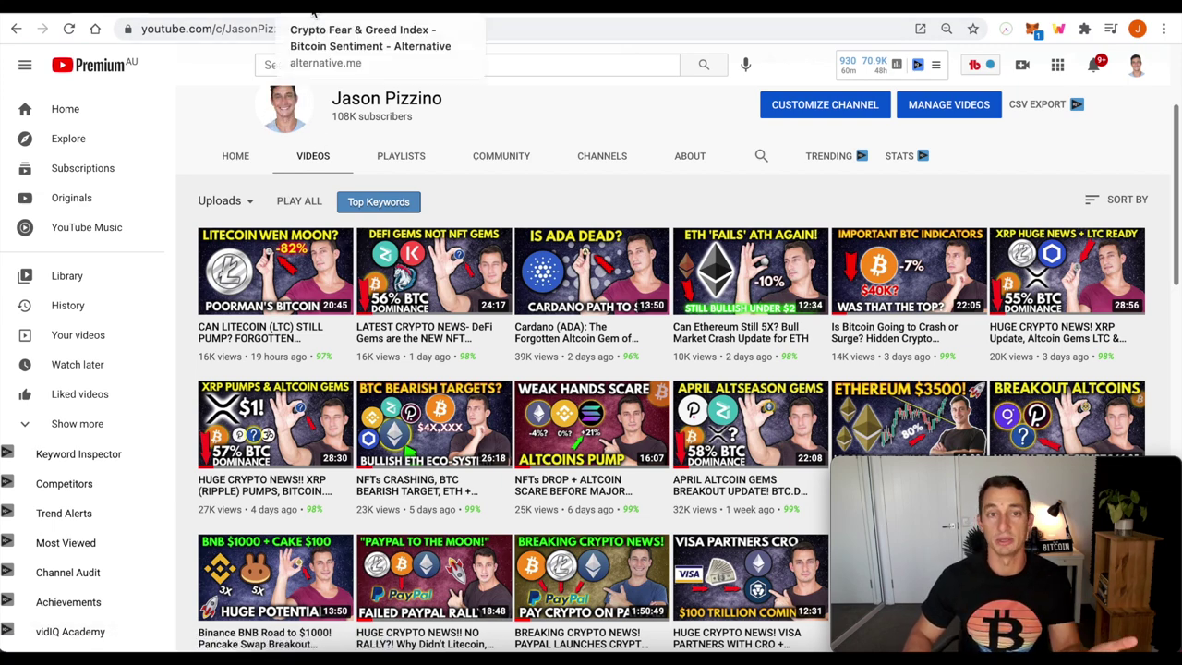
{"action": "left_click", "coordinate": [333, 13]}
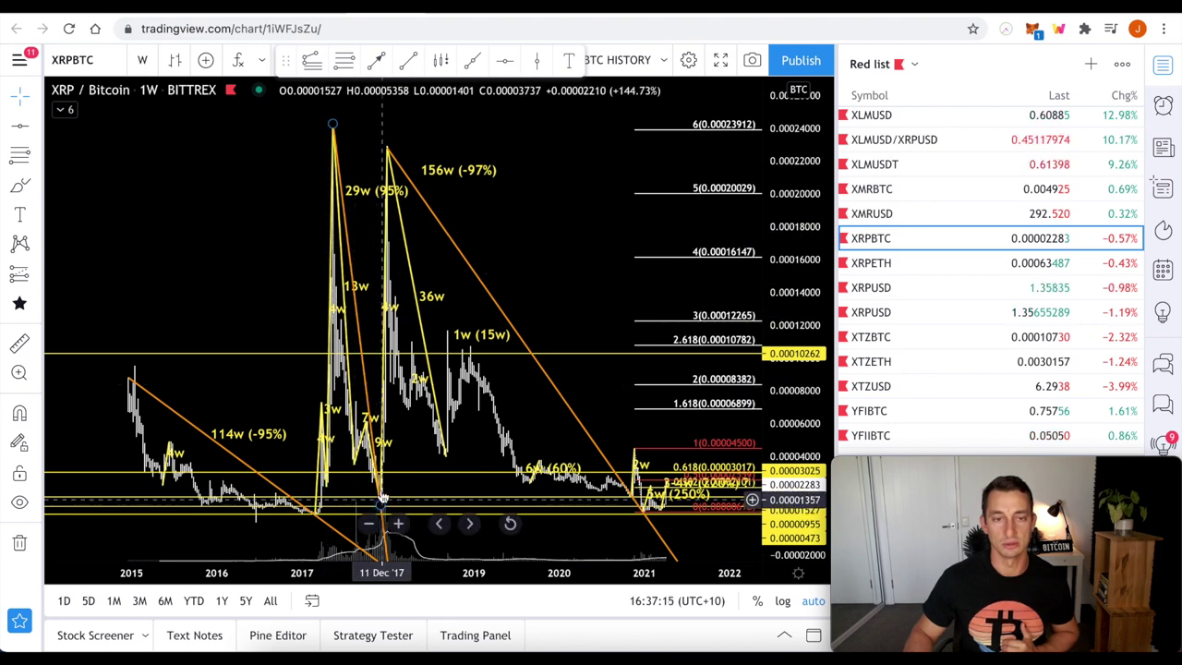
- Examine the 114-week, 29-week and 156-week decline lines and the rallies between them on the XRPBTC weekly chart
{"action": "scroll", "coordinate": [380, 496], "scroll_direction": "up", "scroll_amount": 2}
{"action": "scroll", "coordinate": [379, 492], "scroll_direction": "up", "scroll_amount": 1}
{"action": "scroll", "coordinate": [369, 443], "scroll_direction": "down", "scroll_amount": 1}
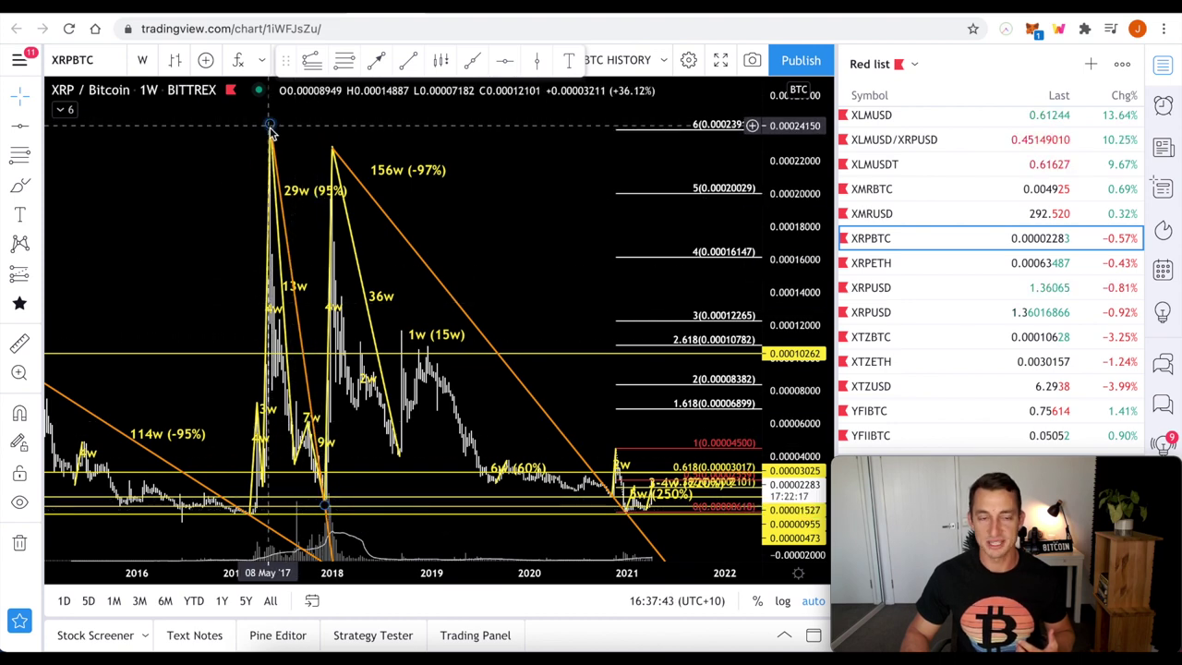
{"action": "scroll", "coordinate": [313, 388], "scroll_direction": "down", "scroll_amount": 3}
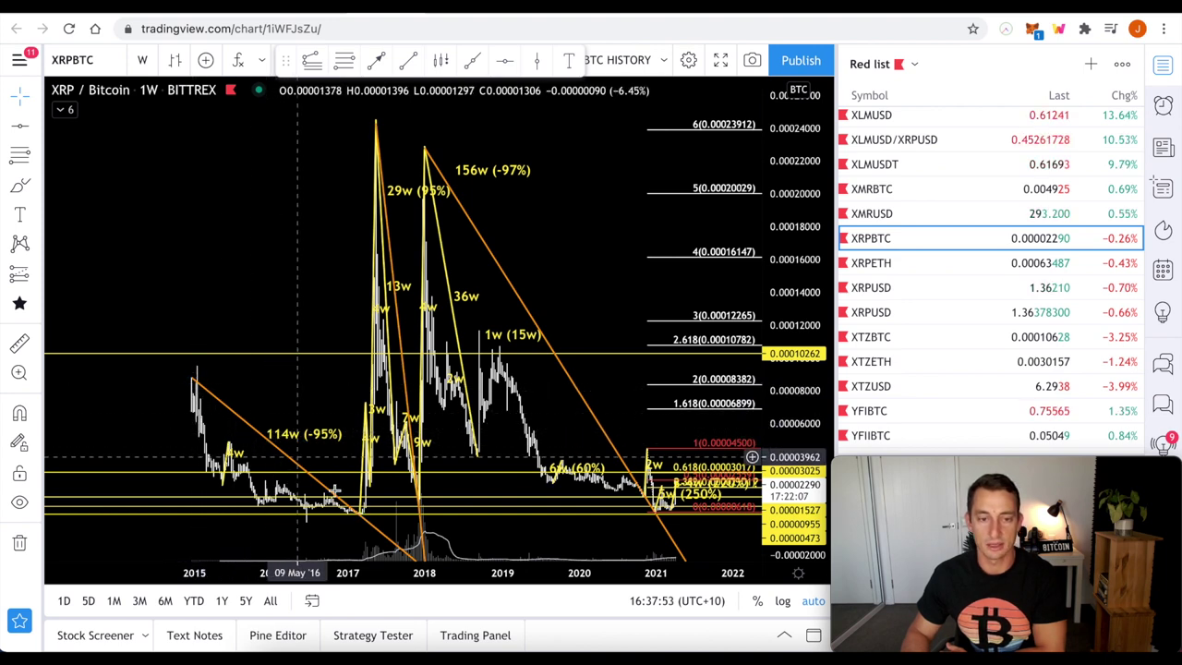
{"action": "scroll", "coordinate": [318, 117], "scroll_direction": "up", "scroll_amount": 2}
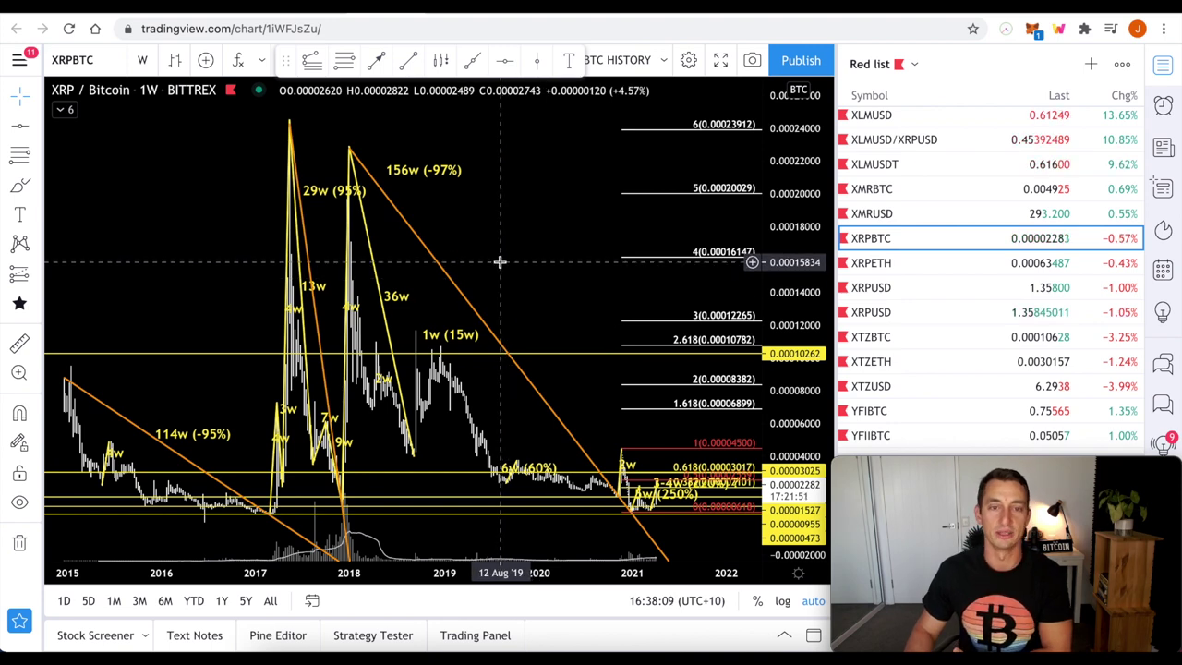
{"action": "scroll", "coordinate": [532, 424], "scroll_direction": "up", "scroll_amount": 1}
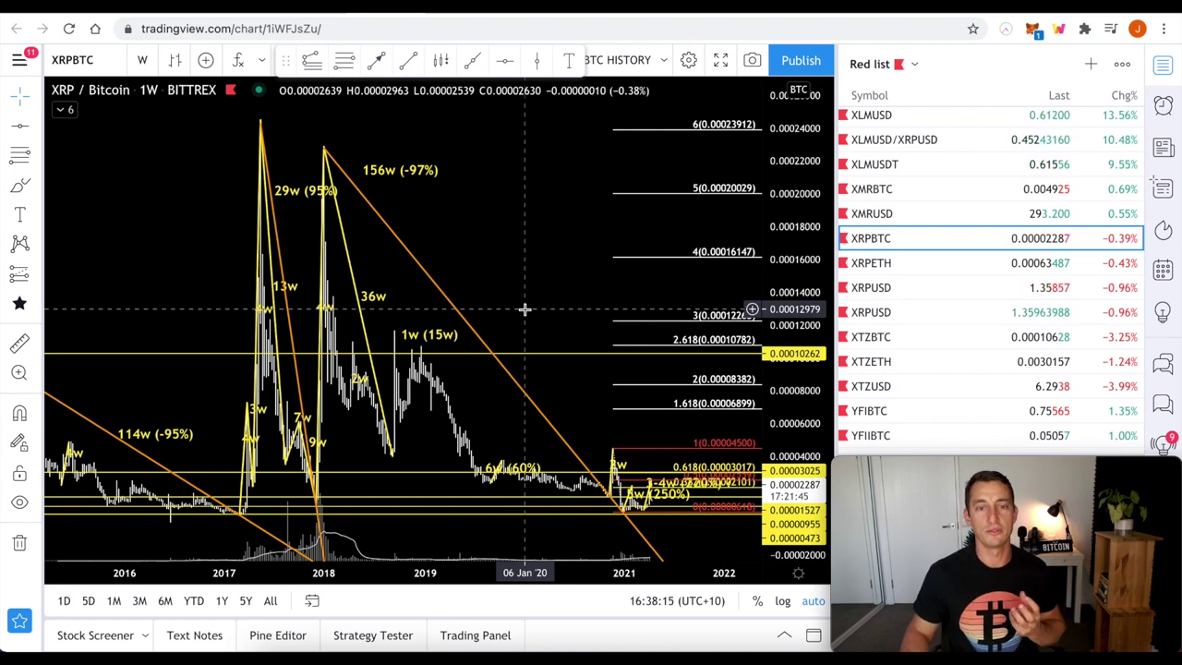
{"action": "left_click_drag", "start_coordinate": [527, 311], "coordinate": [491, 316]}
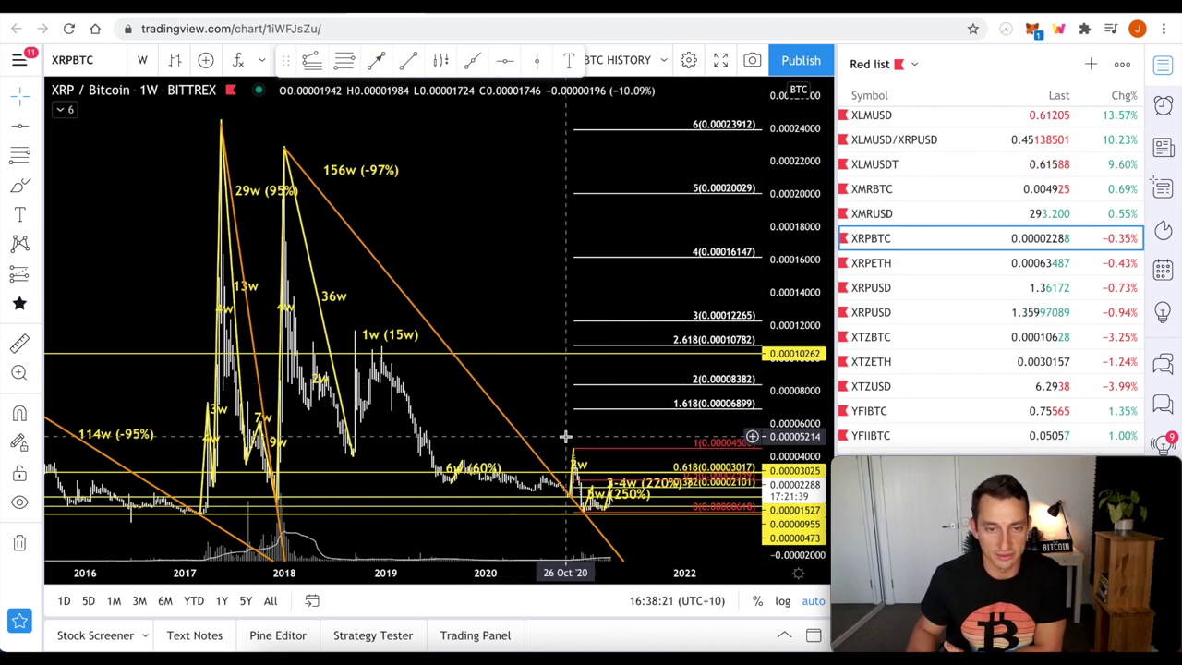
- Examine XRPBTC's late 2020 and 2021 rallies close up against the Fibonacci levels, and return to the wider history
{"action": "scroll", "coordinate": [561, 417], "scroll_direction": "up", "scroll_amount": 3}
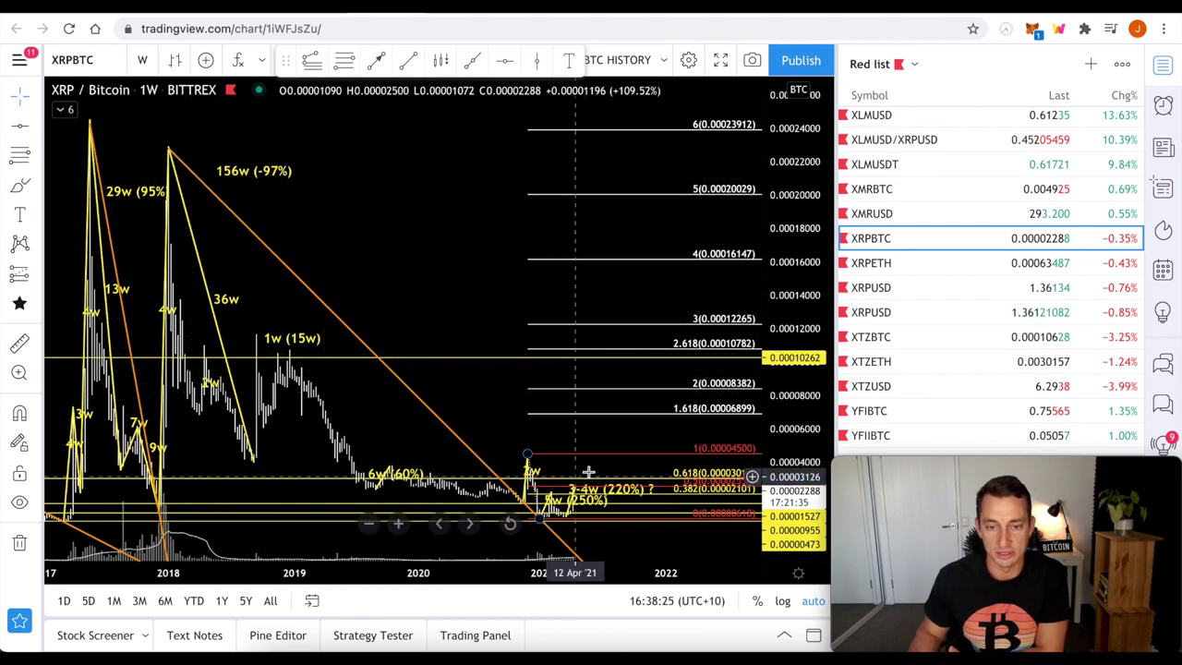
{"action": "left_click_drag", "start_coordinate": [454, 436], "coordinate": [445, 436]}
{"action": "scroll", "coordinate": [445, 436], "scroll_direction": "up", "scroll_amount": 5}
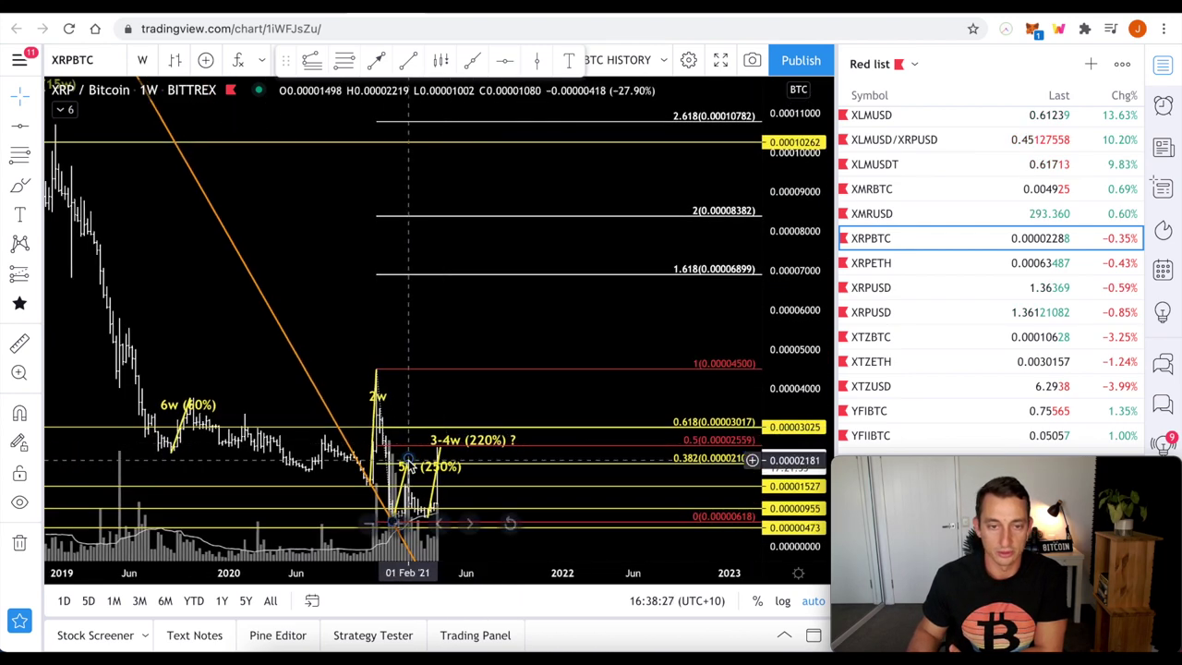
{"action": "left_click_drag", "start_coordinate": [271, 281], "coordinate": [465, 332]}
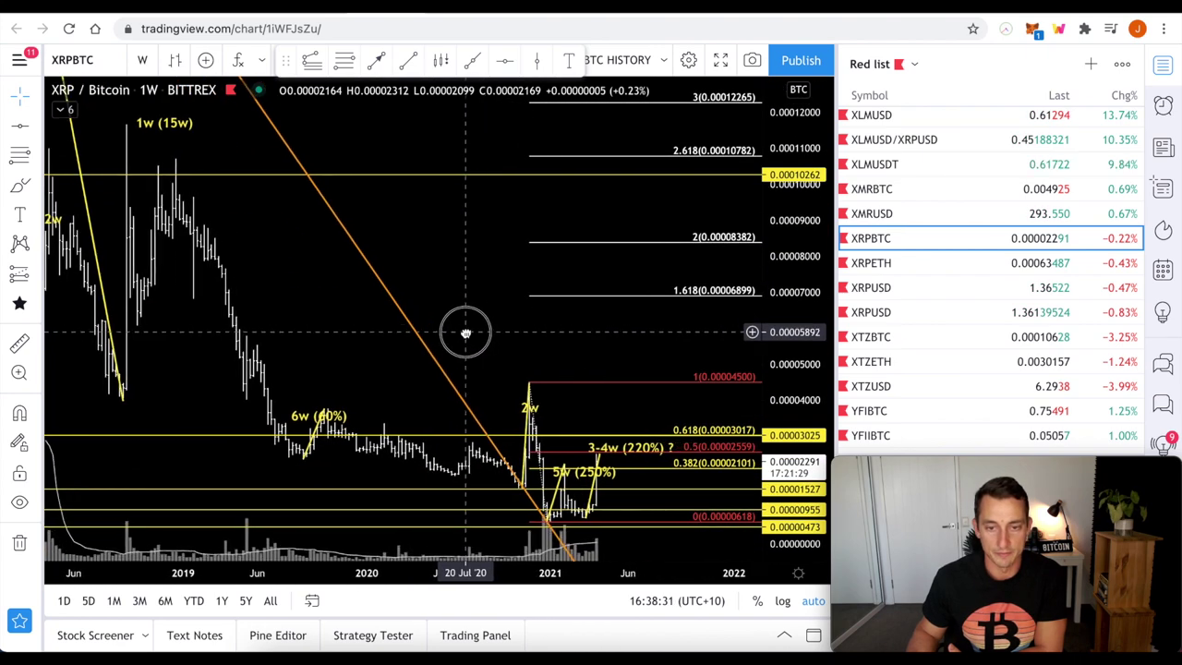
{"action": "scroll", "coordinate": [545, 456], "scroll_direction": "up", "scroll_amount": 3}
{"action": "scroll", "coordinate": [545, 456], "scroll_direction": "up", "scroll_amount": 2}
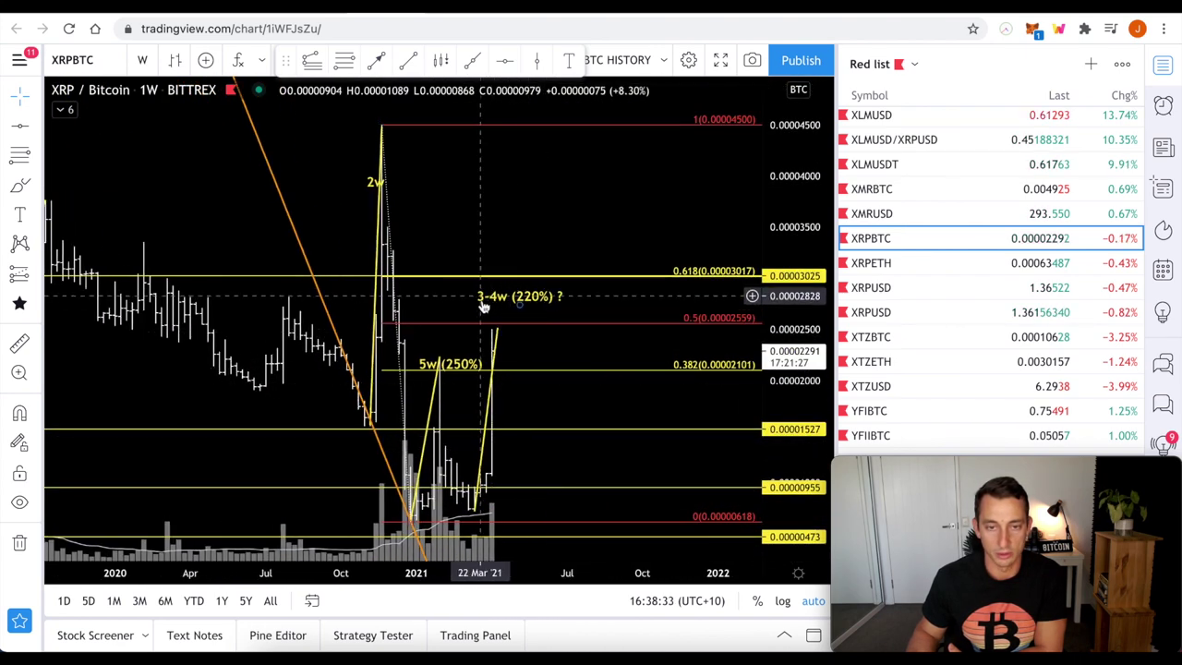
{"action": "scroll", "coordinate": [495, 370], "scroll_direction": "down", "scroll_amount": 3}
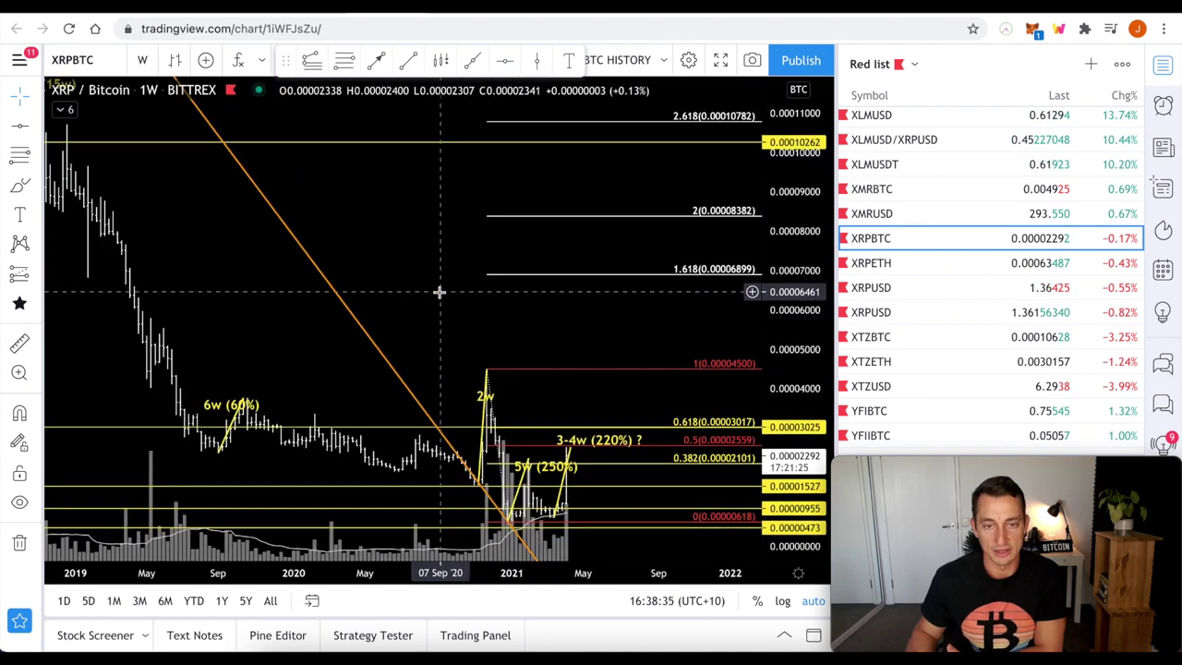
{"action": "scroll", "coordinate": [485, 457], "scroll_direction": "down", "scroll_amount": 4}
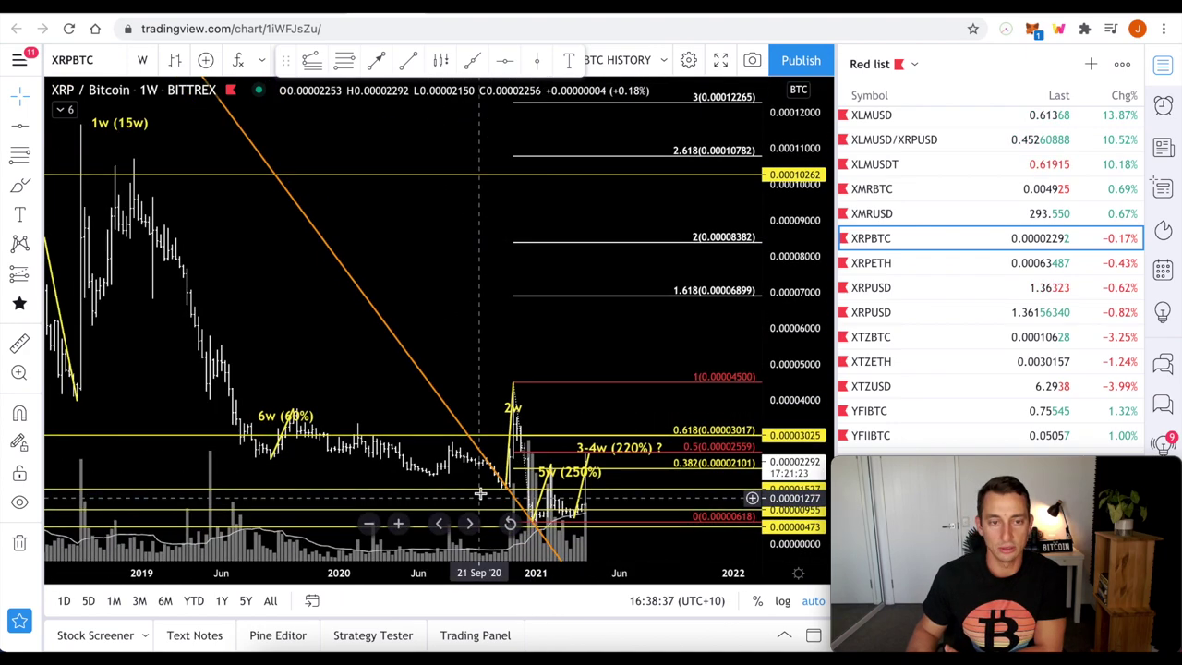
{"action": "scroll", "coordinate": [442, 423], "scroll_direction": "down", "scroll_amount": 3}
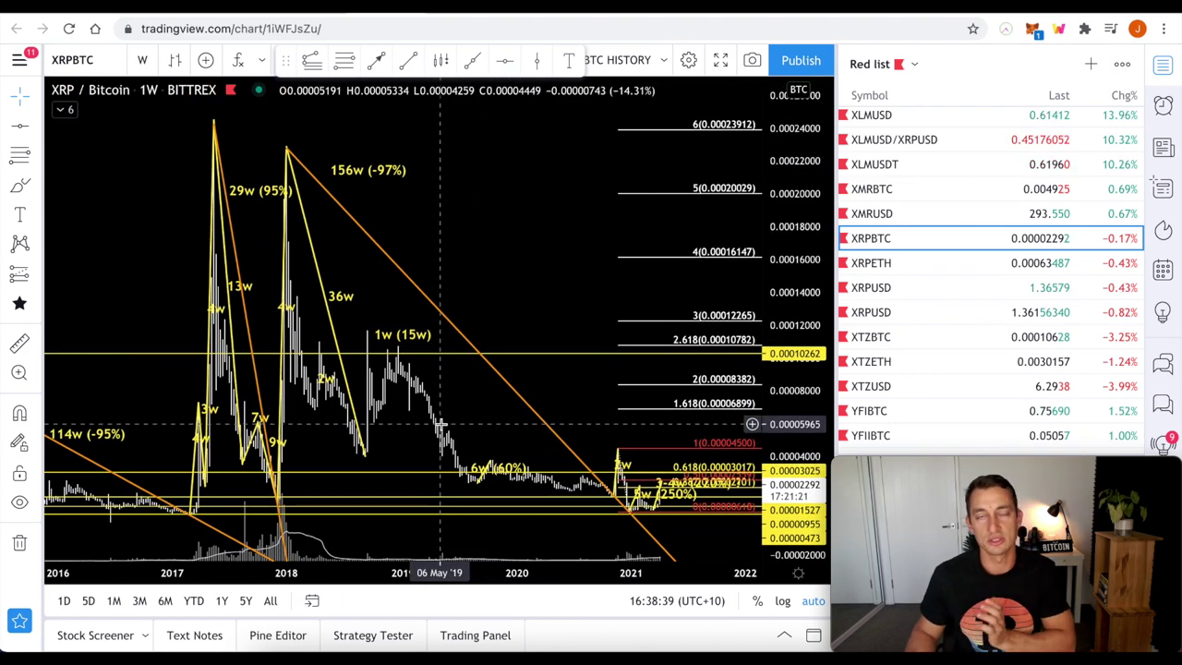
- Measure the mid-2015 XRPBTC rally marked 4w, from its May low to its June high
{"action": "left_click_drag", "start_coordinate": [164, 274], "coordinate": [522, 285]}
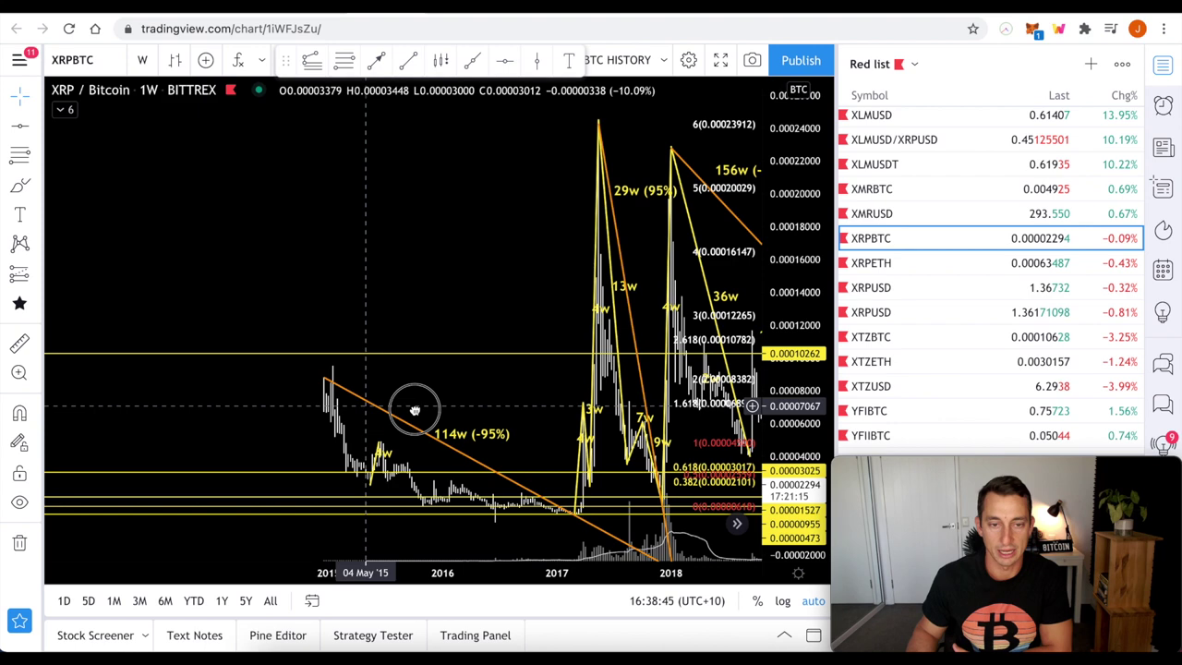
{"action": "left_click_drag", "start_coordinate": [415, 410], "coordinate": [600, 383]}
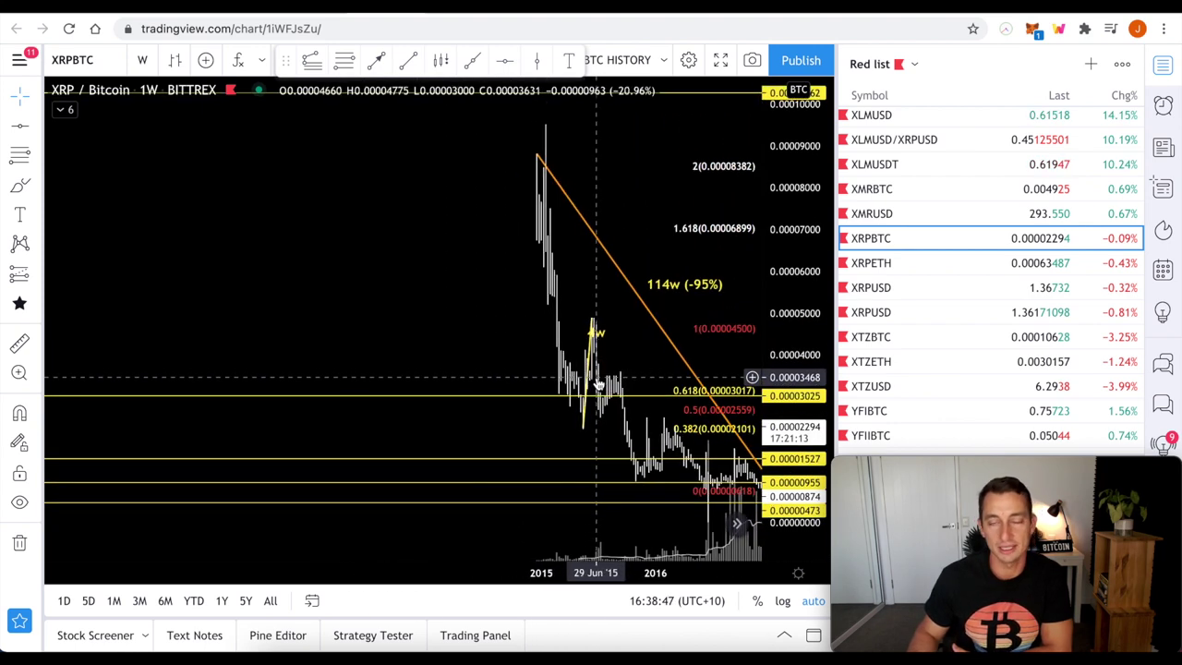
{"action": "scroll", "coordinate": [598, 383], "scroll_direction": "up", "scroll_amount": 5}
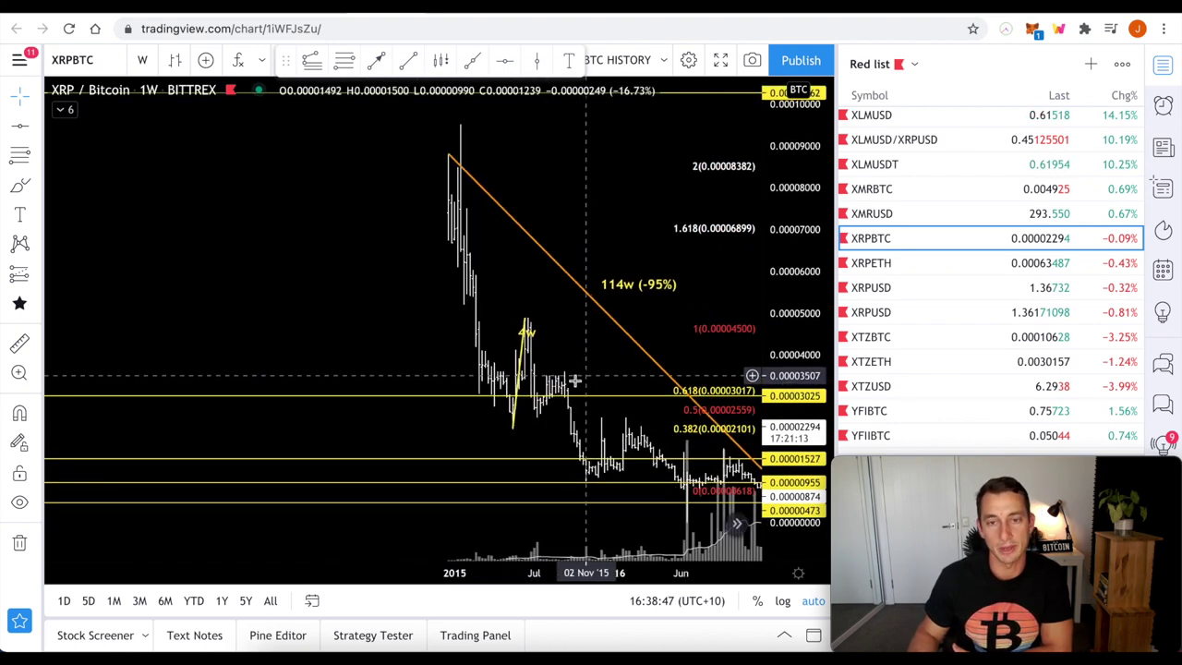
{"action": "left_click", "coordinate": [18, 343]}
{"action": "left_click", "coordinate": [389, 426]}
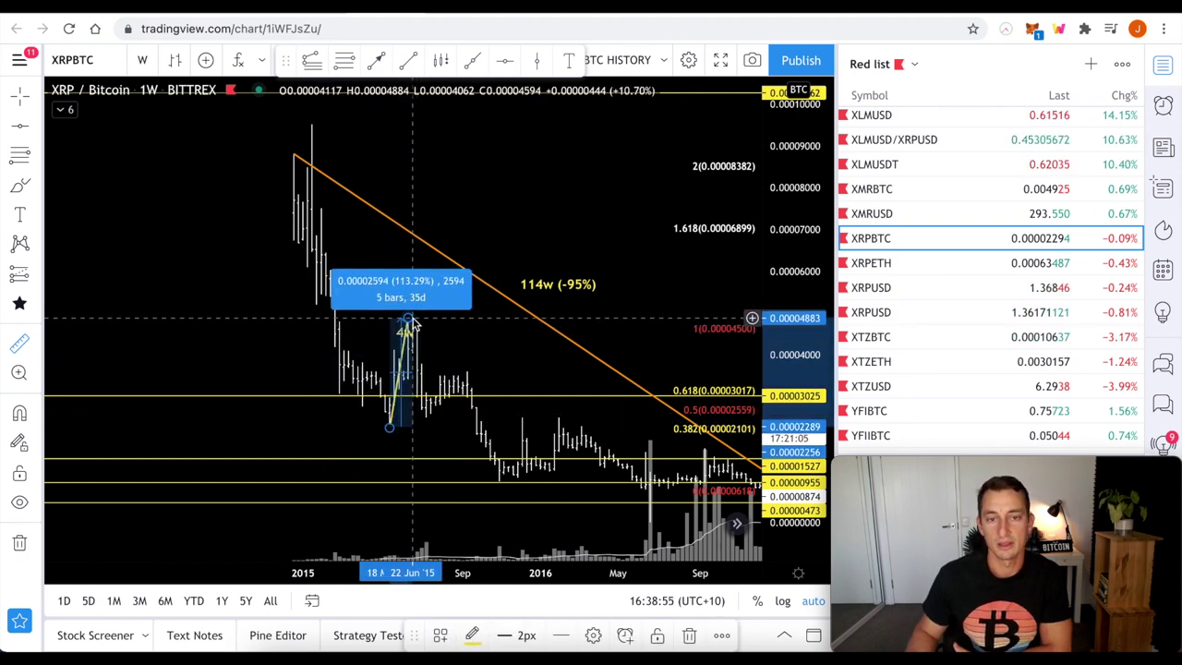
- Measure the first 2017 XRPBTC rally marked 4w, from the low ending the 114-week decline to the March peak
{"action": "left_click_drag", "start_coordinate": [495, 353], "coordinate": [230, 369]}
{"action": "scroll", "coordinate": [465, 388], "scroll_direction": "up", "scroll_amount": 3}
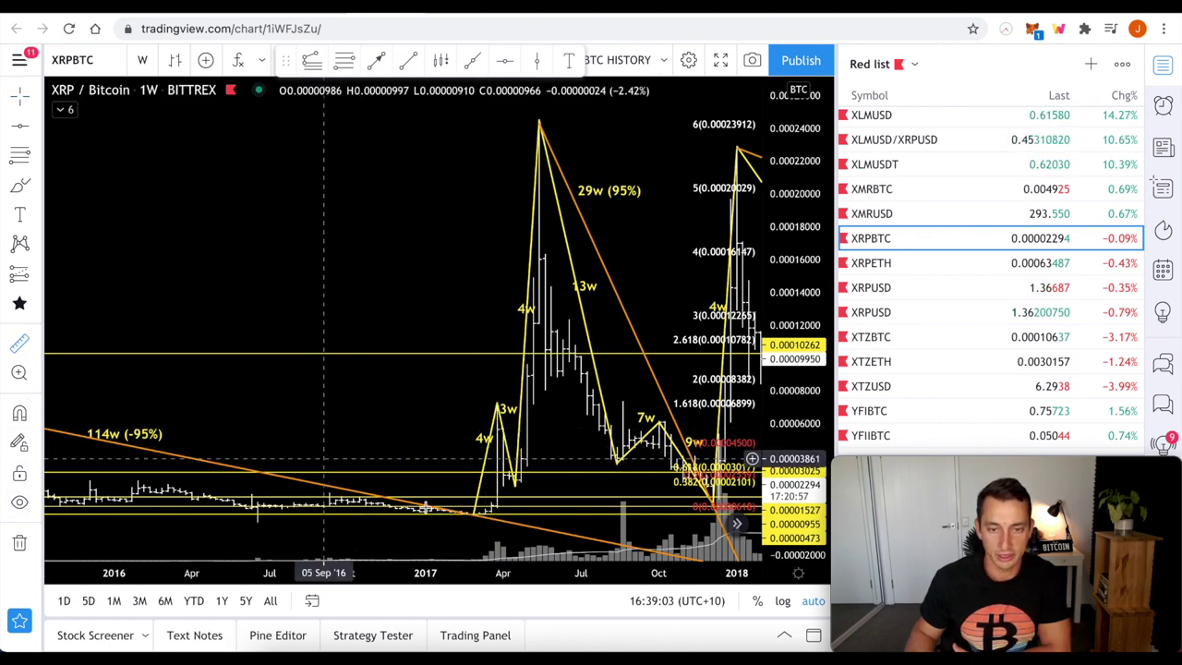
{"action": "mouse_move", "coordinate": [475, 523]}
{"action": "scroll", "coordinate": [475, 524], "scroll_direction": "down", "scroll_amount": 2}
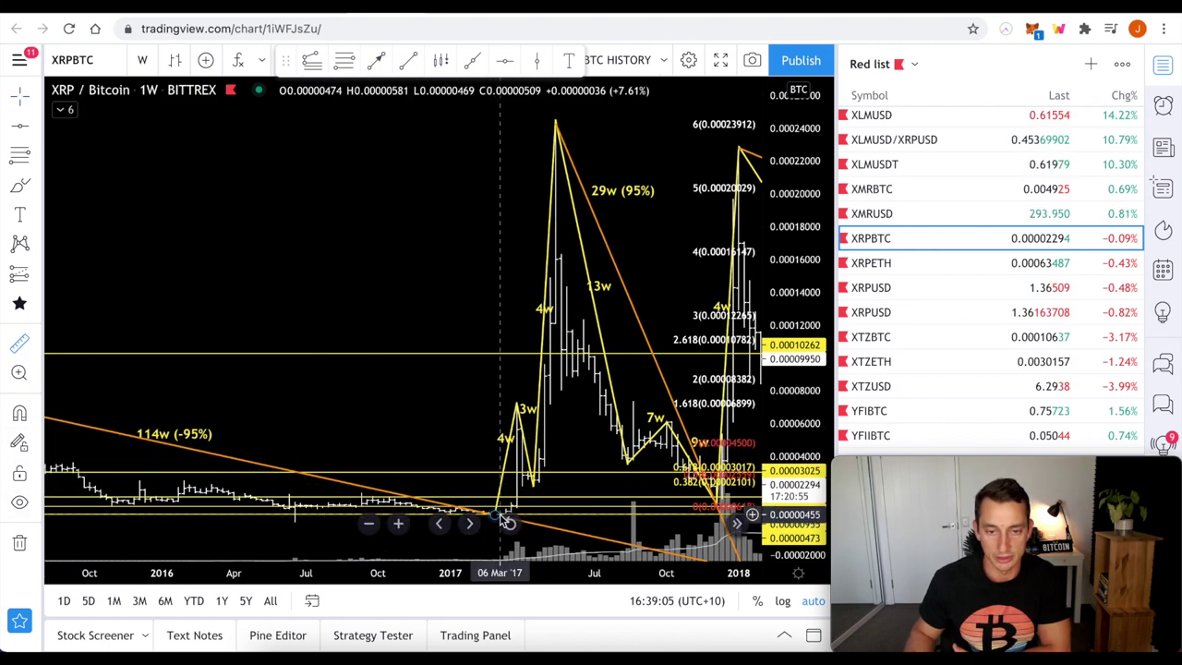
{"action": "left_click_drag", "start_coordinate": [496, 514], "coordinate": [517, 404]}
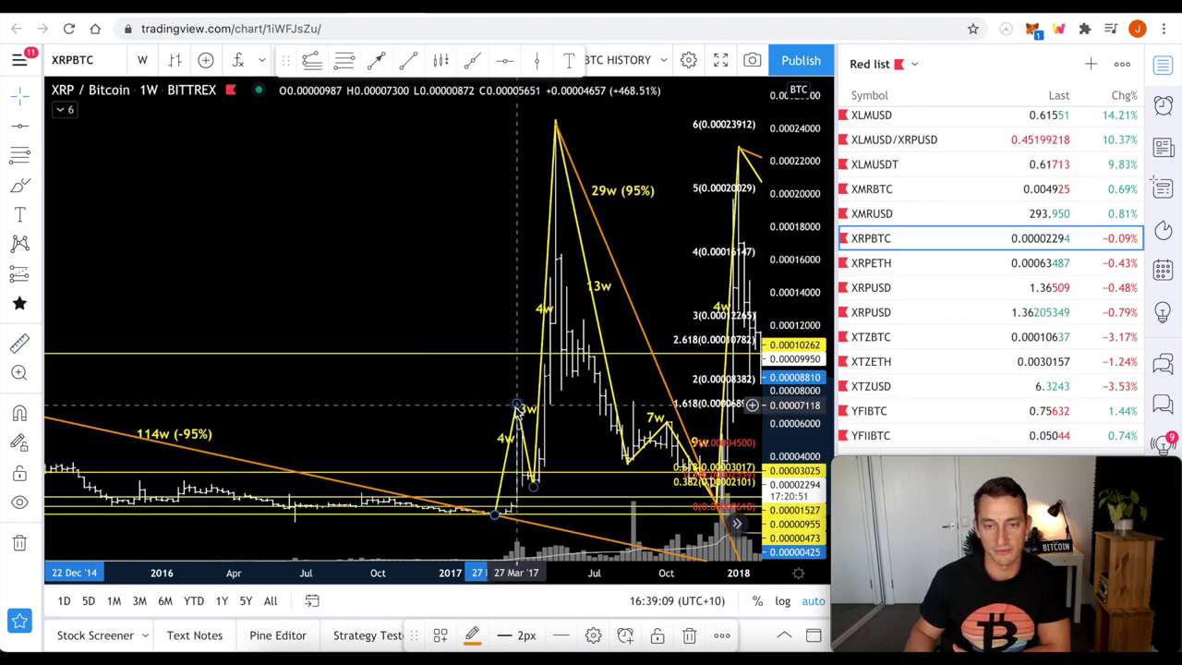
- Measure the XRPBTC rally from the April 2017 low to the May 2017 peak, and clear the measurement
{"action": "scroll", "coordinate": [446, 385], "scroll_direction": "up", "scroll_amount": 3}
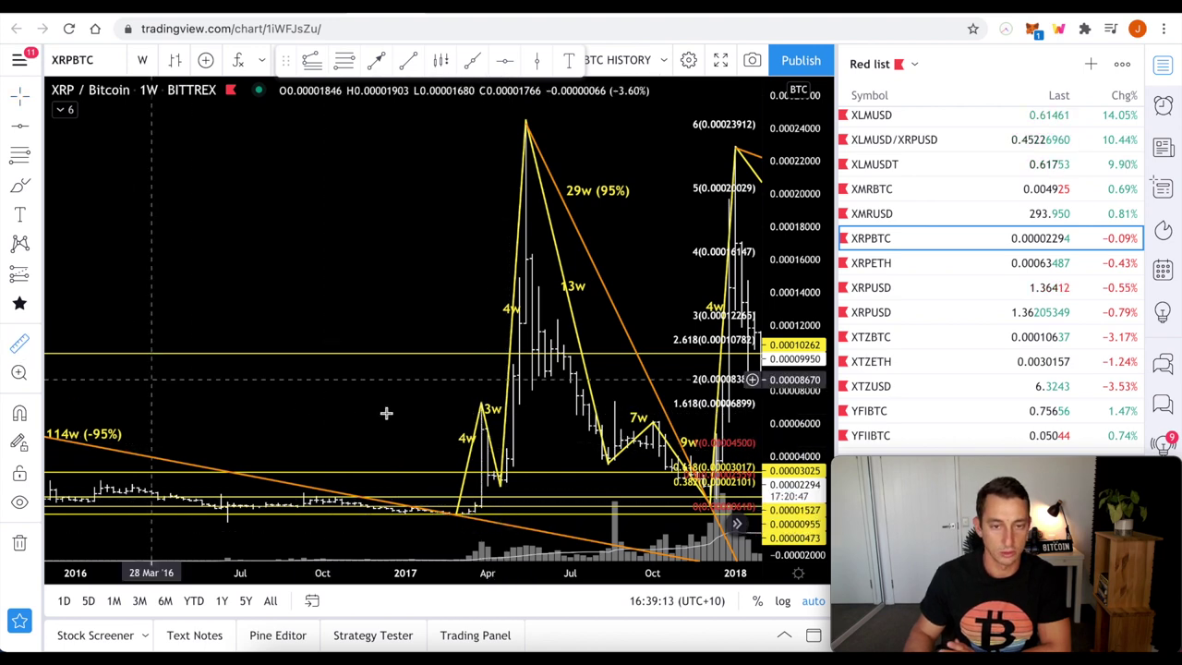
{"action": "left_click_drag", "start_coordinate": [499, 485], "coordinate": [526, 123]}
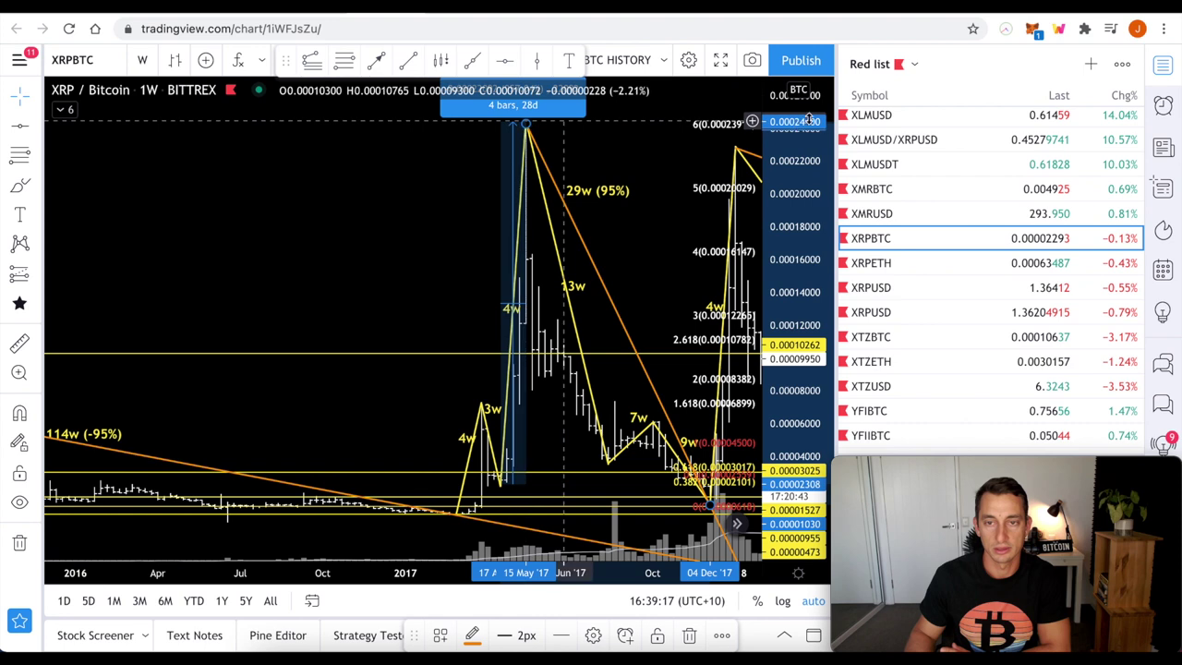
{"action": "left_click_drag", "start_coordinate": [809, 140], "coordinate": [807, 231]}
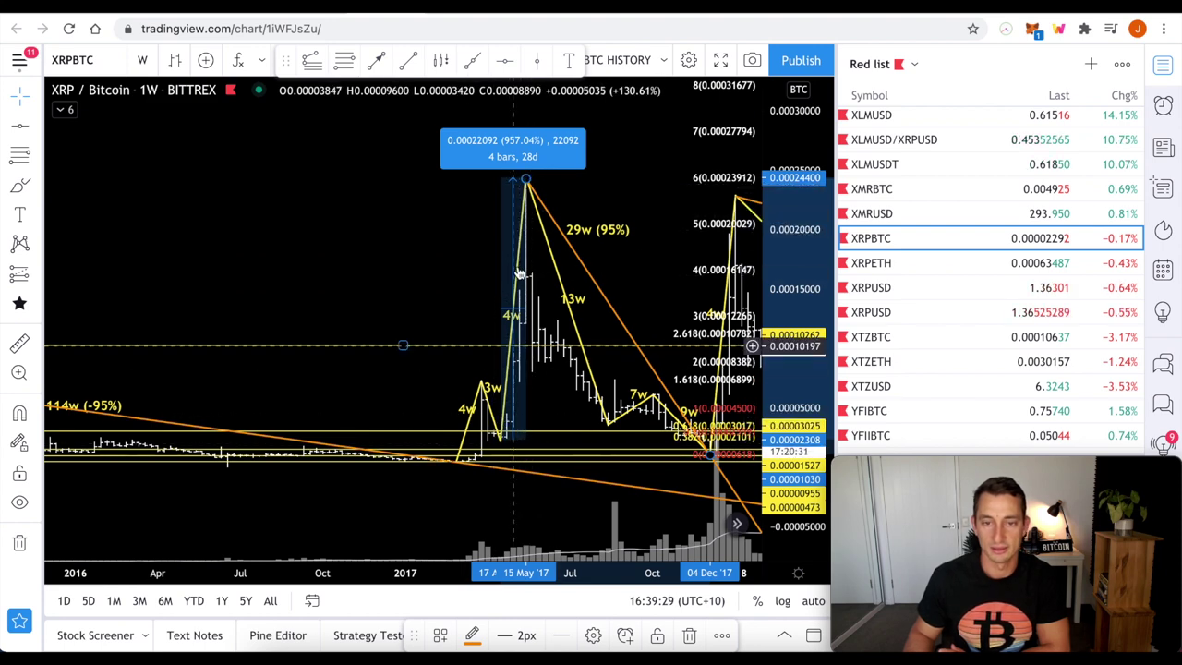
{"action": "left_click", "coordinate": [499, 434]}
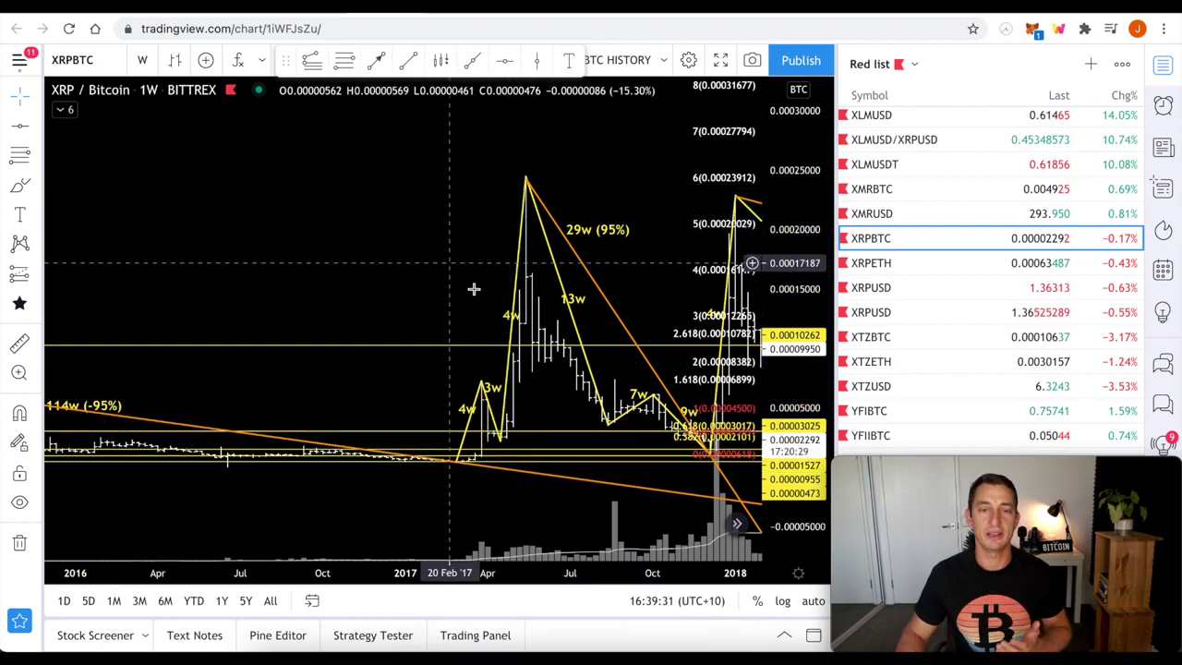
- Measure the XRPBTC rally from the December 2017 low to the January 2018 peak, and clear the measurement
{"action": "left_click_drag", "start_coordinate": [475, 285], "coordinate": [270, 242]}
{"action": "left_click", "coordinate": [20, 344]}
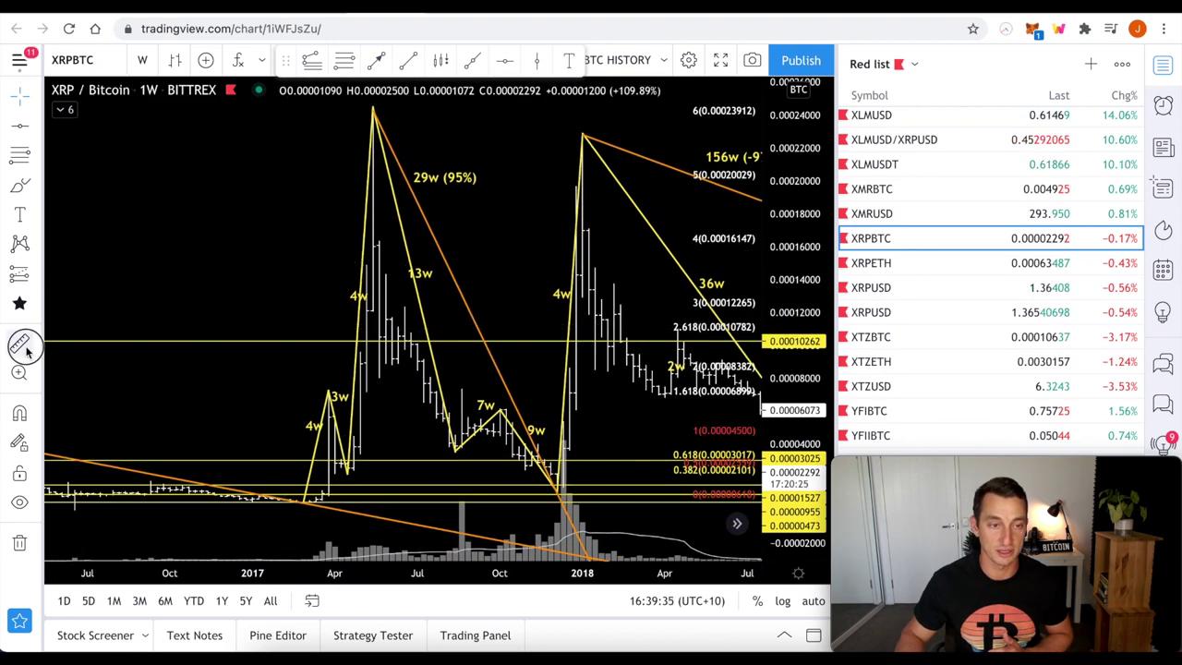
{"action": "left_click", "coordinate": [561, 487]}
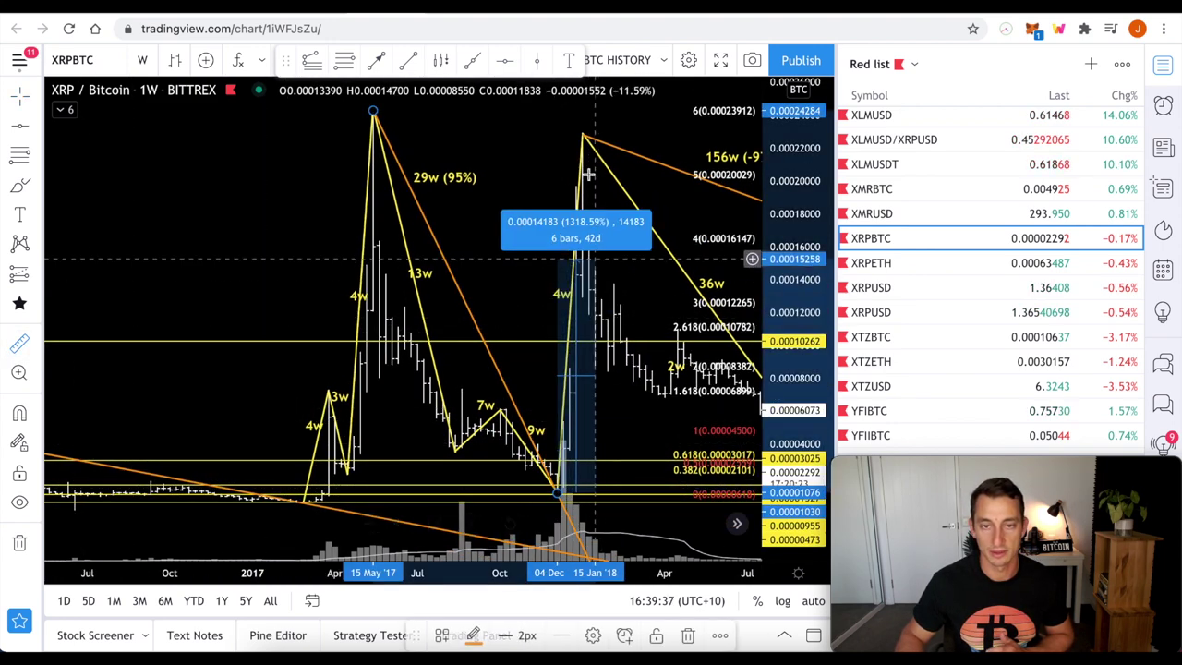
{"action": "left_click", "coordinate": [581, 137]}
{"action": "left_click_drag", "start_coordinate": [806, 127], "coordinate": [806, 159]}
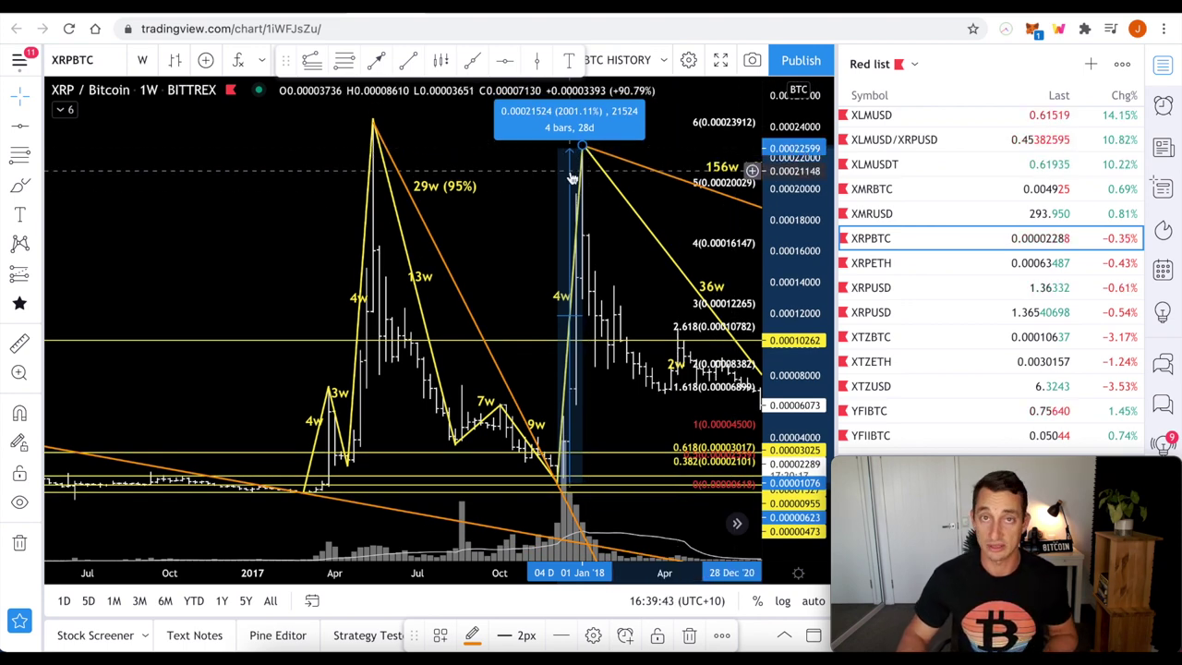
{"action": "left_click", "coordinate": [535, 269]}
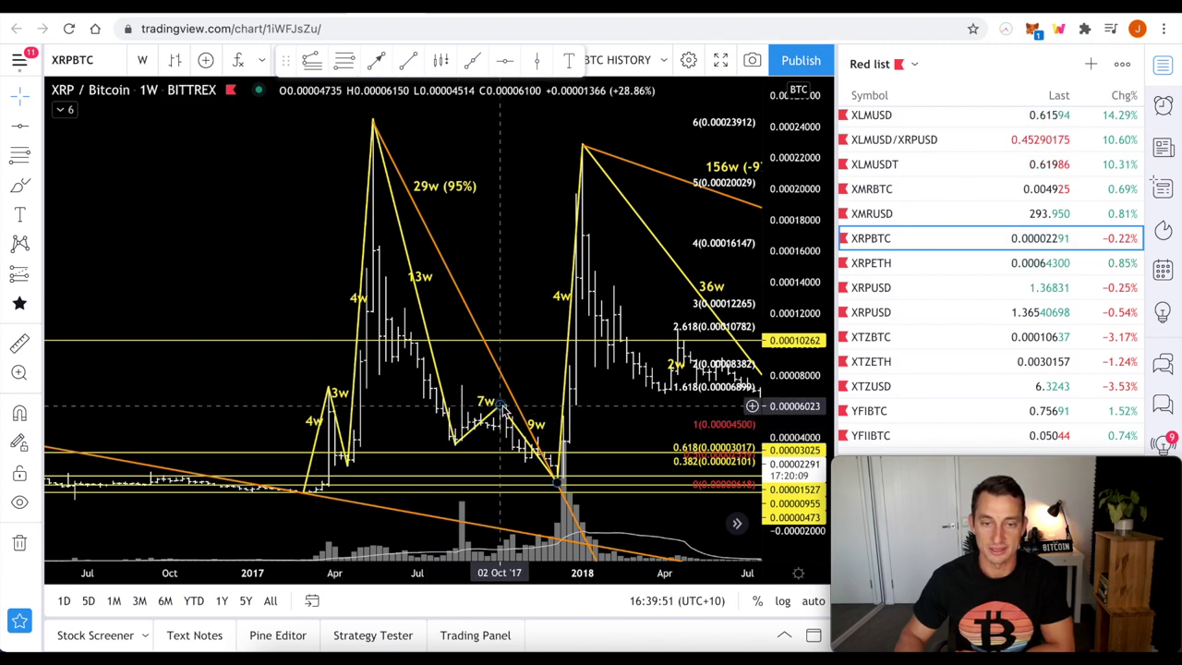
- Measure the 7-week XRPBTC rally from the August 2017 low to the October 2017 high, and clear the measurement
{"action": "left_click_drag", "start_coordinate": [571, 280], "coordinate": [766, 230]}
{"action": "scroll", "coordinate": [189, 333], "scroll_direction": "up", "scroll_amount": 3}
{"action": "scroll", "coordinate": [189, 334], "scroll_direction": "up", "scroll_amount": 1}
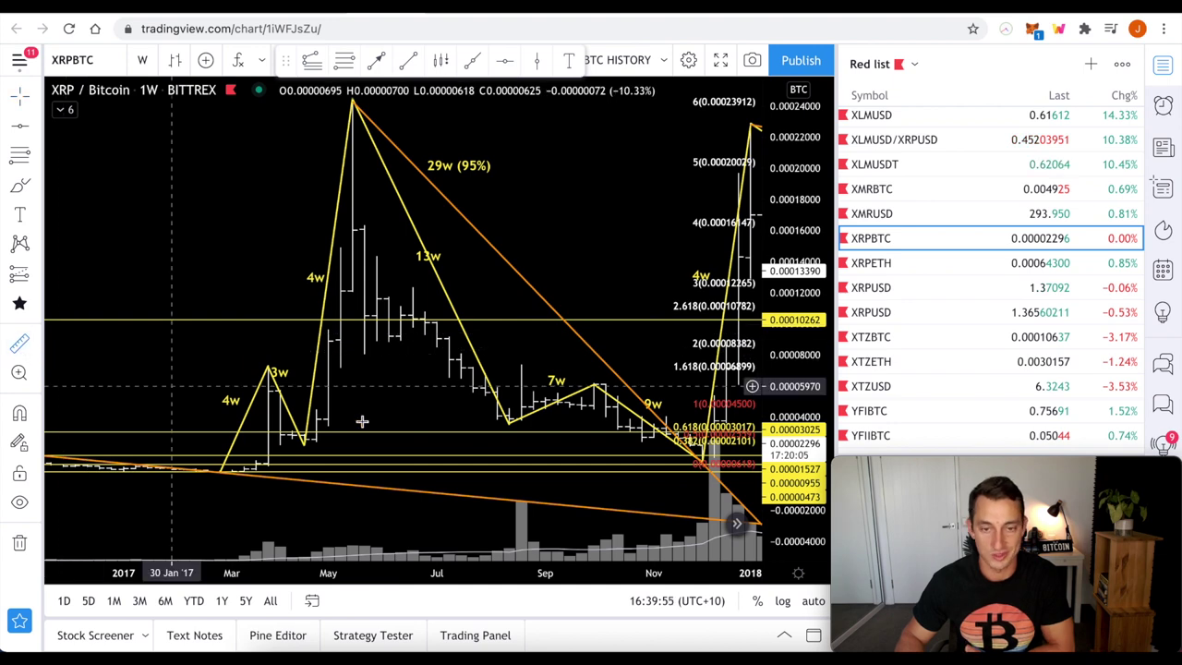
{"action": "mouse_move", "coordinate": [507, 425]}
{"action": "left_mouse_down"}
{"action": "mouse_move", "coordinate": [604, 393]}
{"action": "mouse_move", "coordinate": [595, 384]}
{"action": "left_mouse_up"}
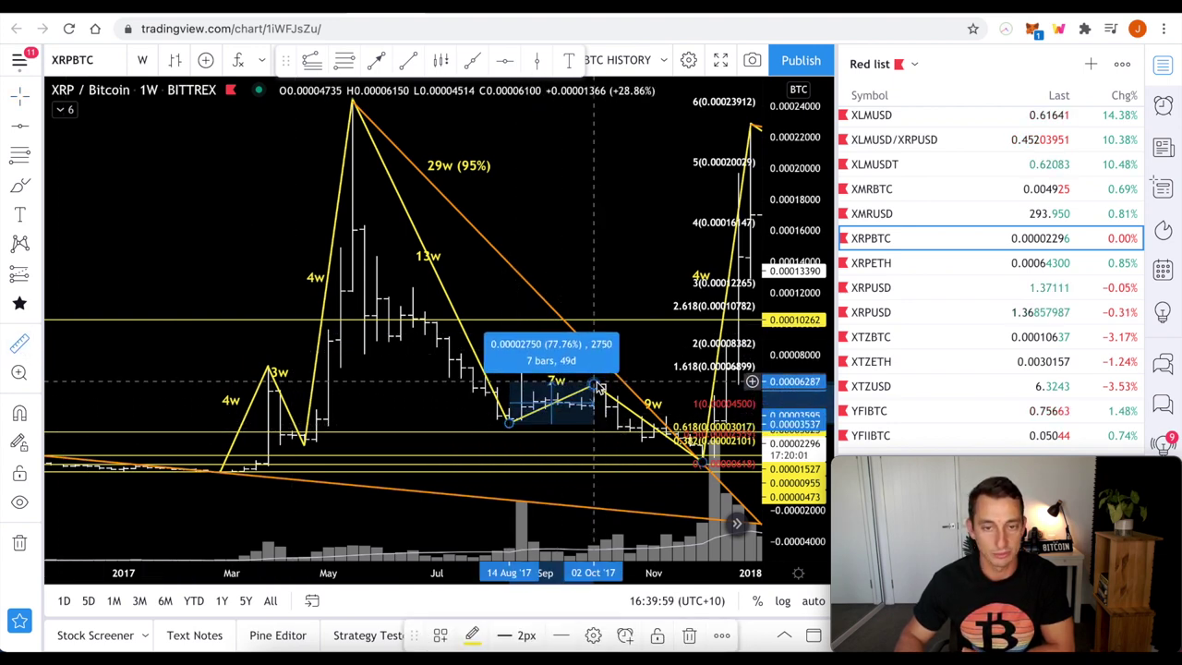
{"action": "left_click", "coordinate": [627, 252]}
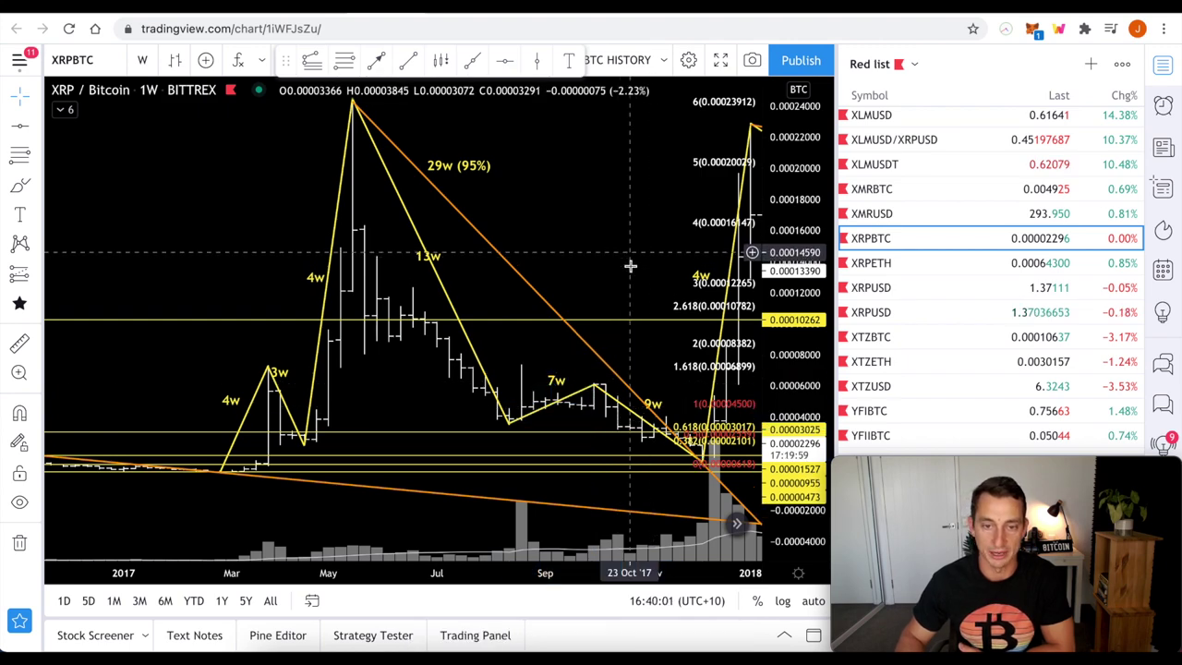
{"action": "scroll", "coordinate": [522, 282], "scroll_direction": "right", "scroll_amount": 5}
{"action": "scroll", "coordinate": [428, 298], "scroll_direction": "down", "scroll_amount": 5}
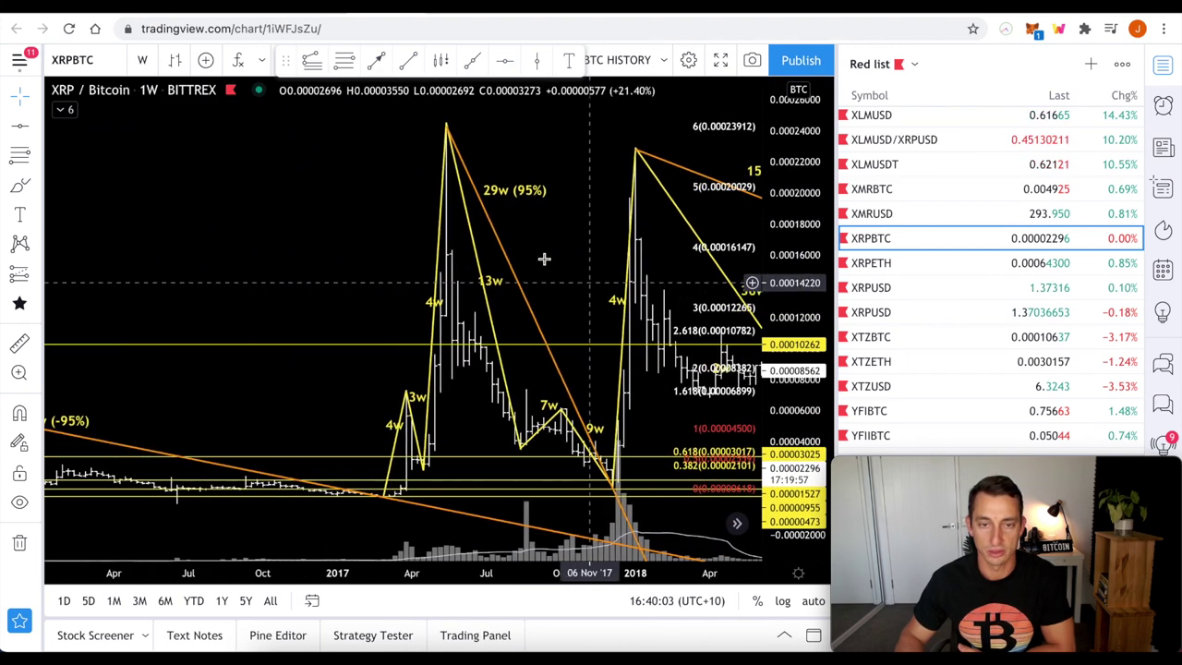
- Measure the one-week XRPBTC rally of September 2018, from the low ending the 36-week decline to its high, and clear the measurement
{"action": "scroll", "coordinate": [541, 259], "scroll_direction": "right", "scroll_amount": 10}
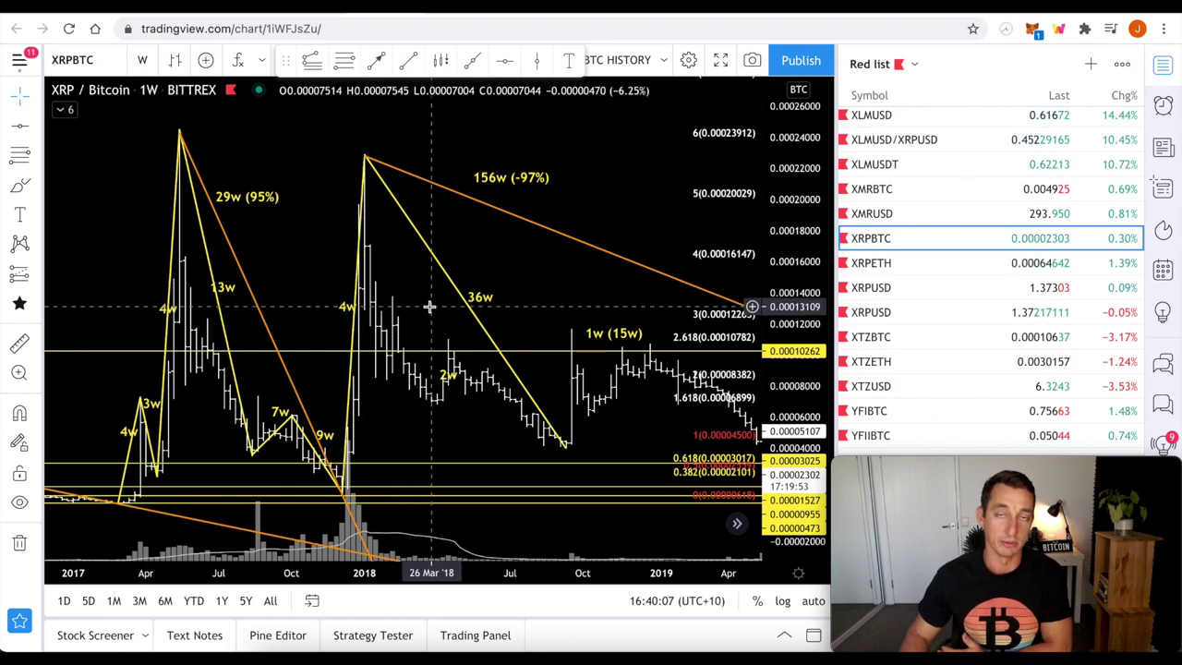
{"action": "left_click", "coordinate": [19, 343]}
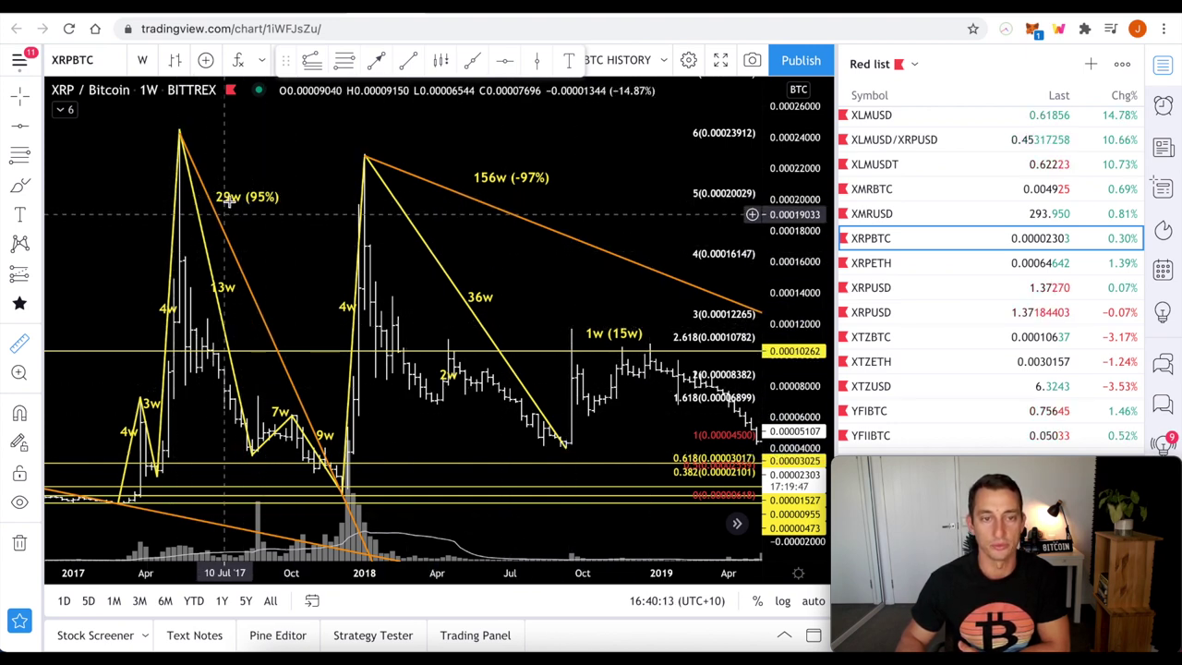
{"action": "left_click", "coordinate": [566, 447]}
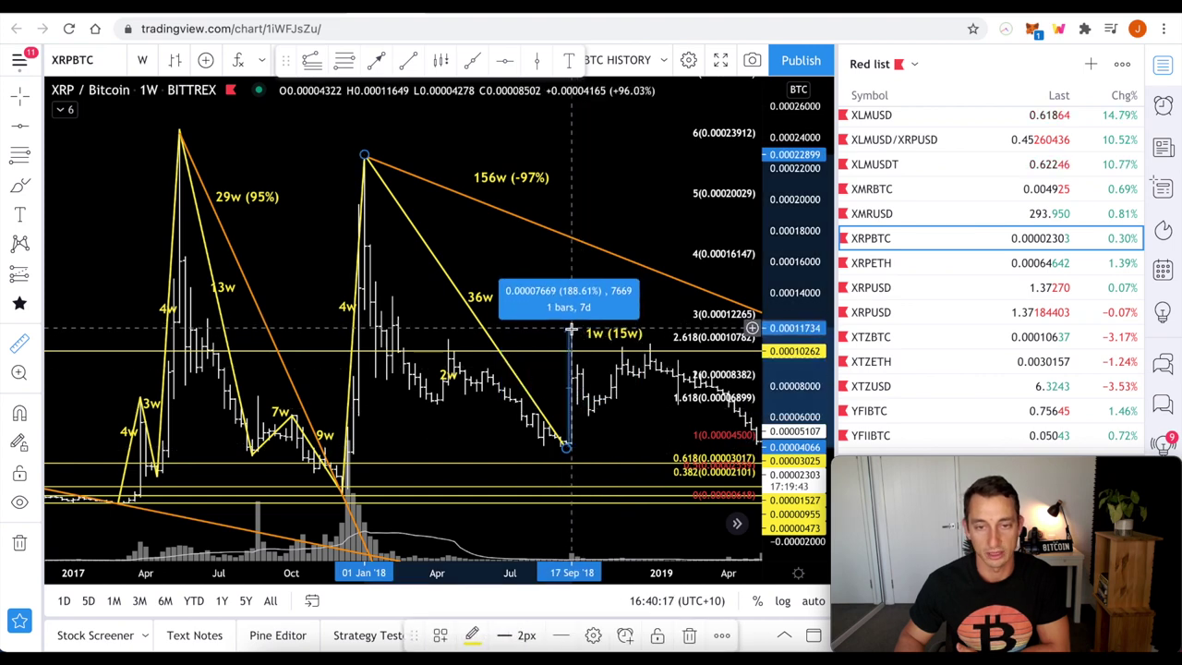
{"action": "left_click", "coordinate": [571, 329]}
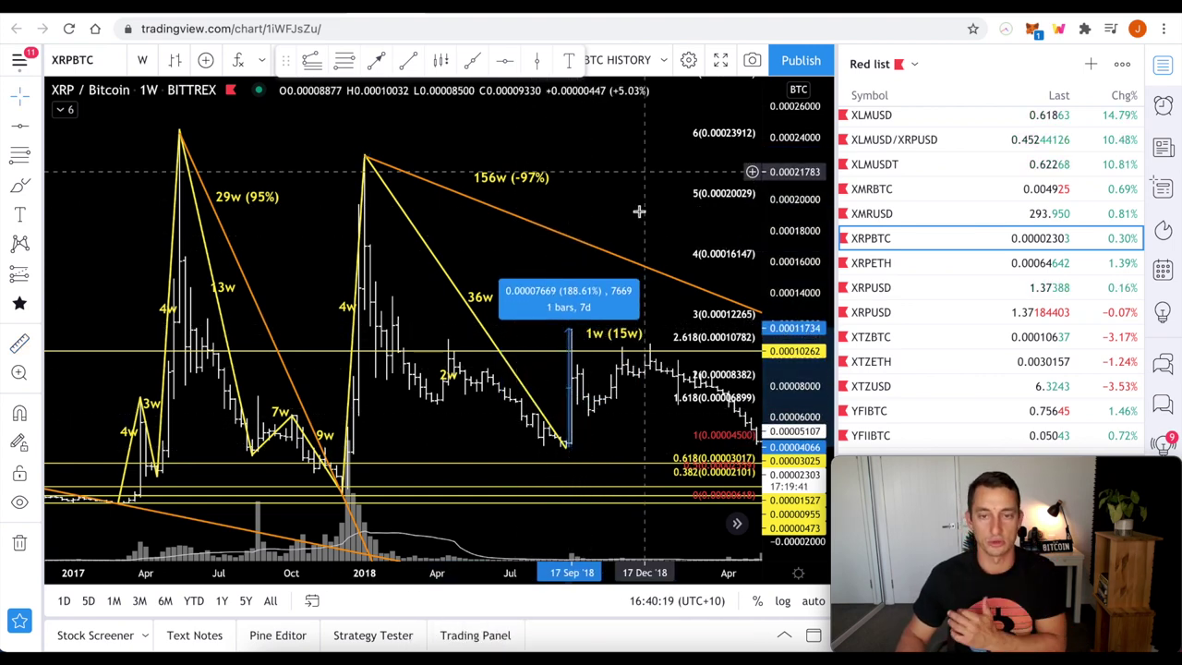
{"action": "scroll", "coordinate": [641, 212], "scroll_direction": "down", "scroll_amount": 3}
{"action": "left_click_drag", "start_coordinate": [645, 218], "coordinate": [462, 219]}
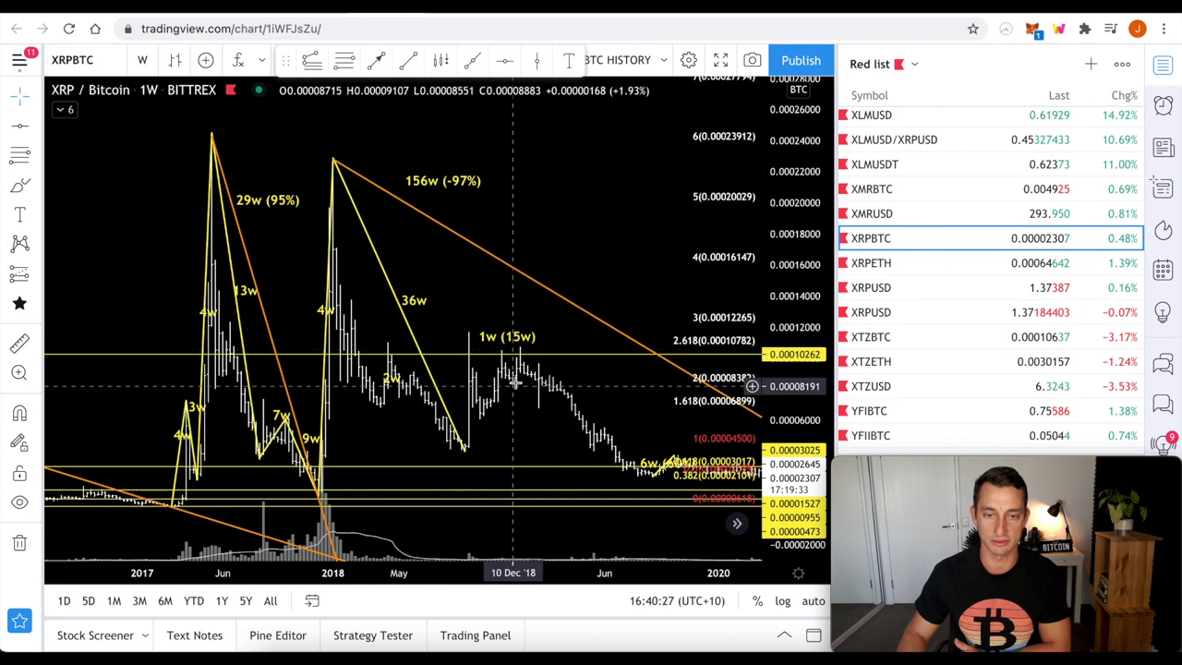
- Turn on automatic price scaling for the XRPBTC chart and examine the 2019 rally marked 6w (60%)
{"action": "left_click_drag", "start_coordinate": [518, 327], "coordinate": [364, 317]}
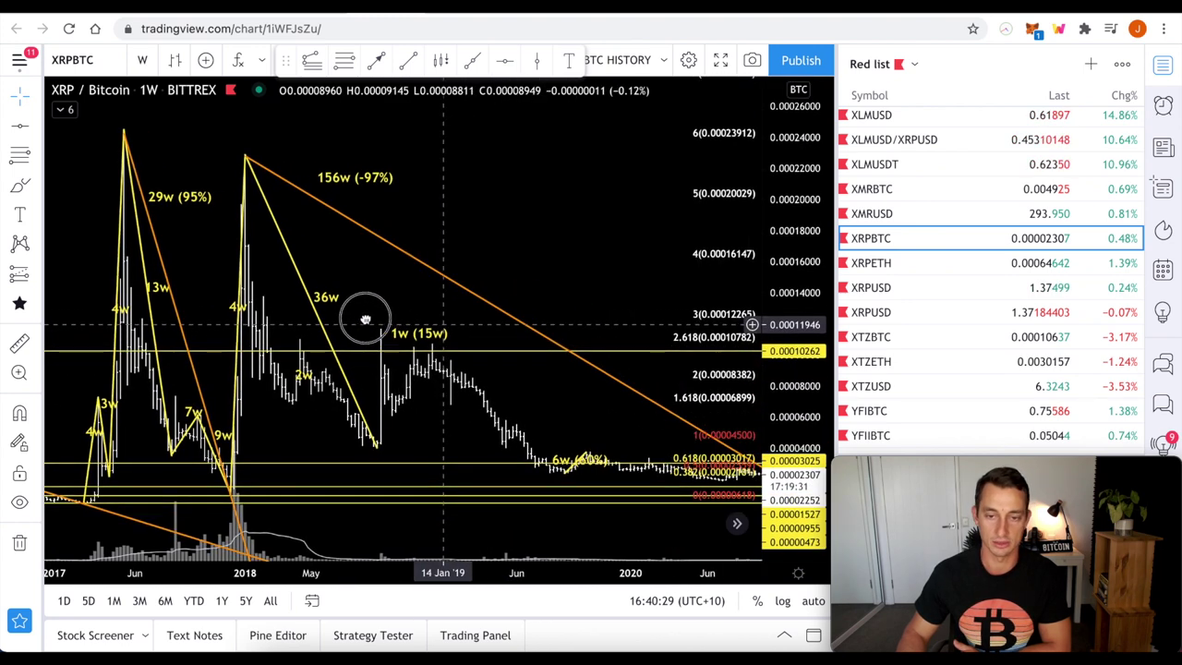
{"action": "left_click", "coordinate": [813, 601]}
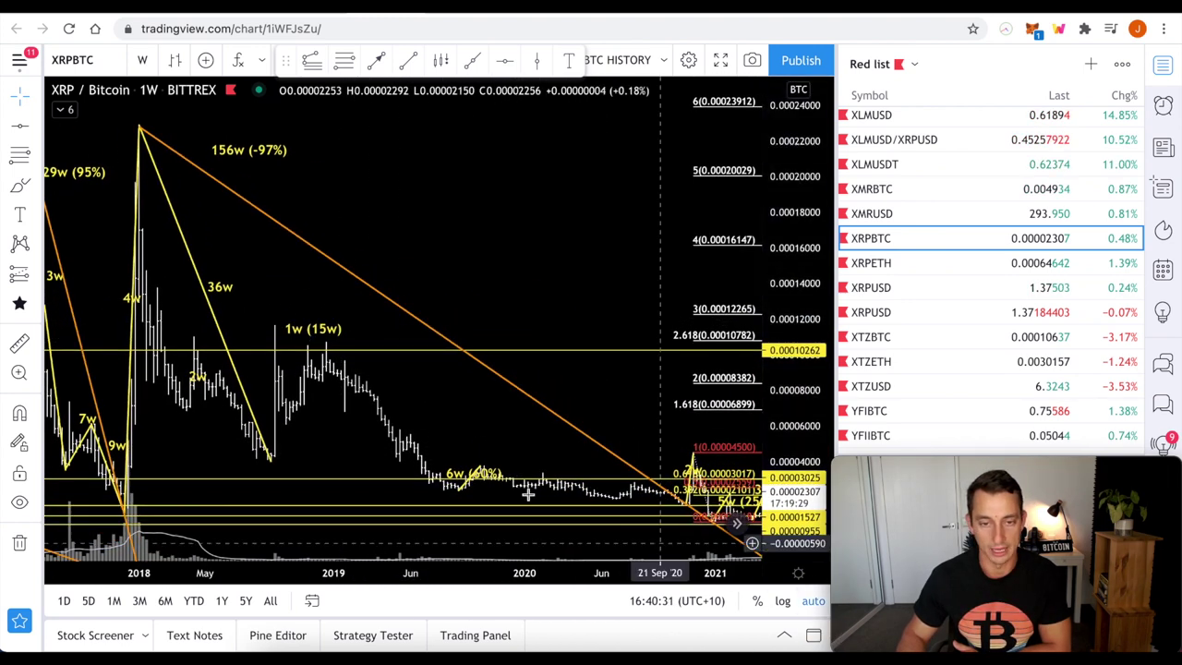
{"action": "left_click_drag", "start_coordinate": [515, 419], "coordinate": [554, 420]}
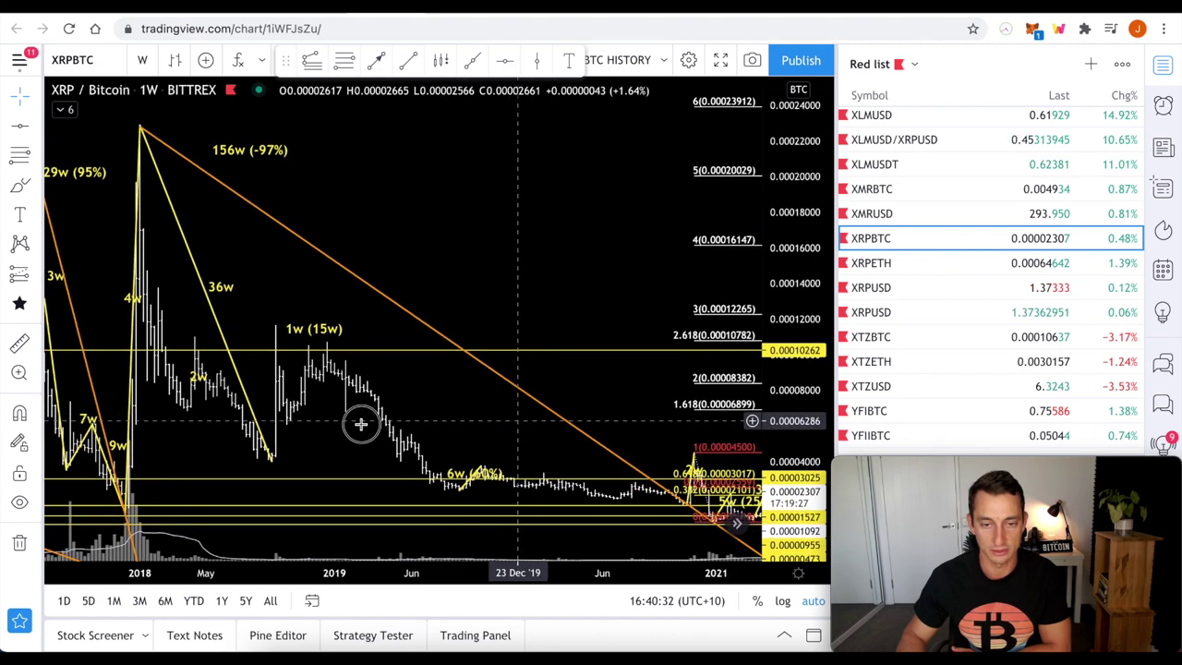
{"action": "scroll", "coordinate": [417, 406], "scroll_direction": "up", "scroll_amount": 5}
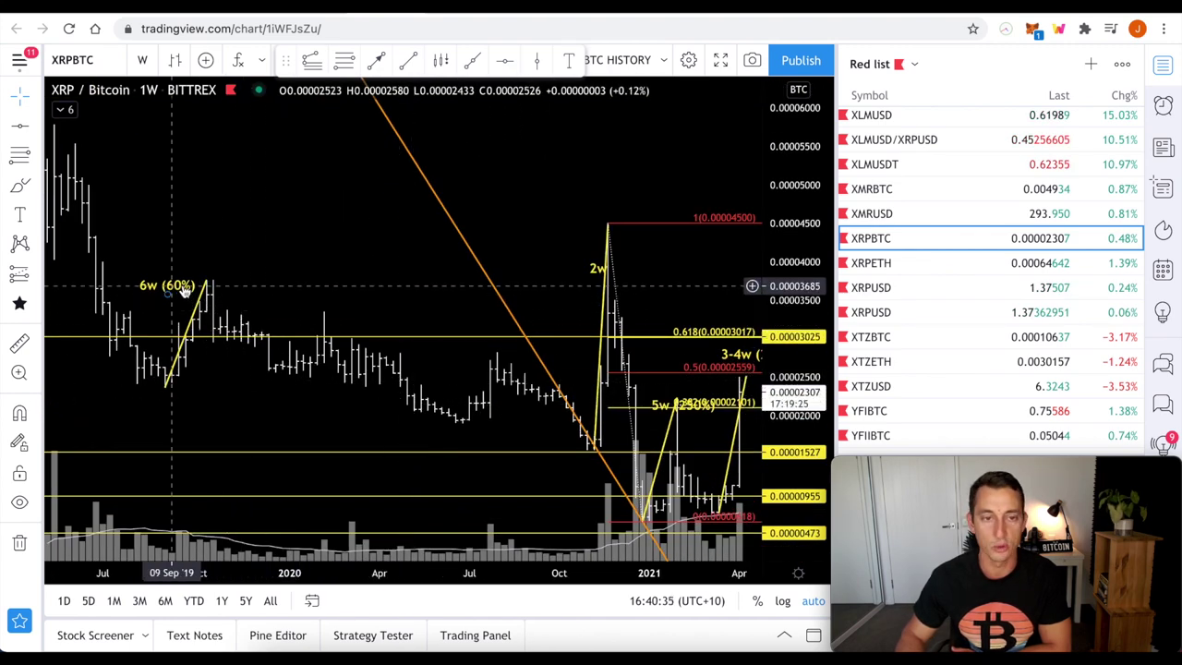
- Examine the XRPBTC rallies from November 2020 to April 2021, marked 2w, 5w (250%) and 3-4w (220%)
{"action": "scroll", "coordinate": [609, 407], "scroll_direction": "up", "scroll_amount": 3}
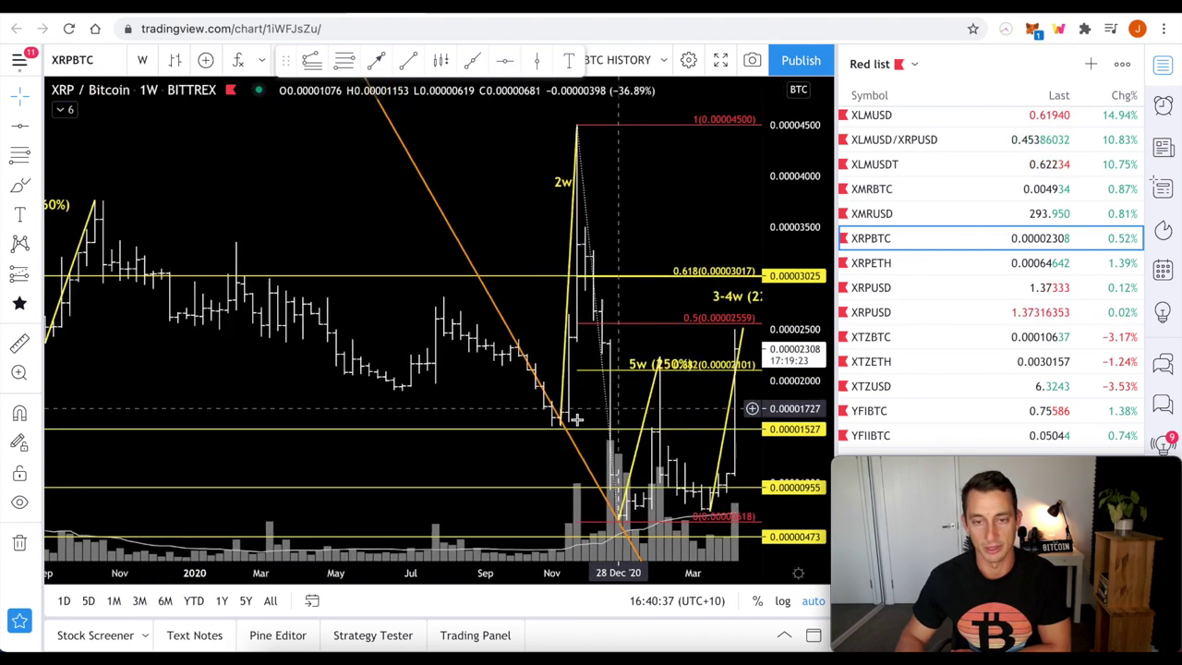
{"action": "scroll", "coordinate": [577, 277], "scroll_direction": "up", "scroll_amount": 2}
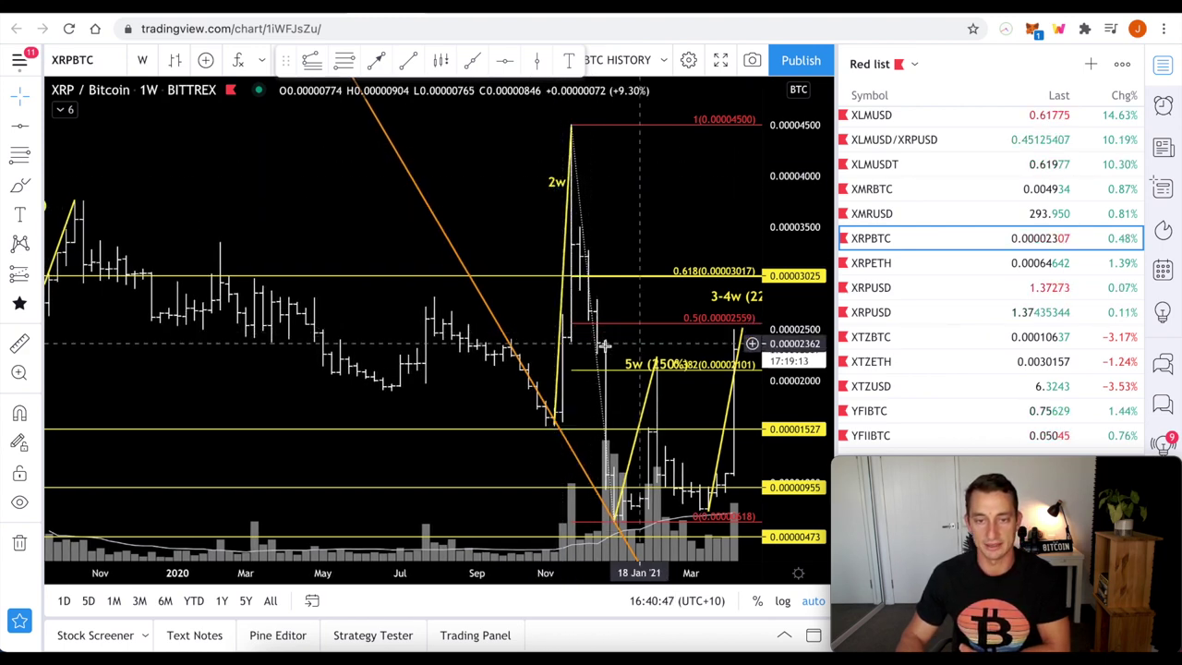
{"action": "scroll", "coordinate": [600, 360], "scroll_direction": "up", "scroll_amount": 2}
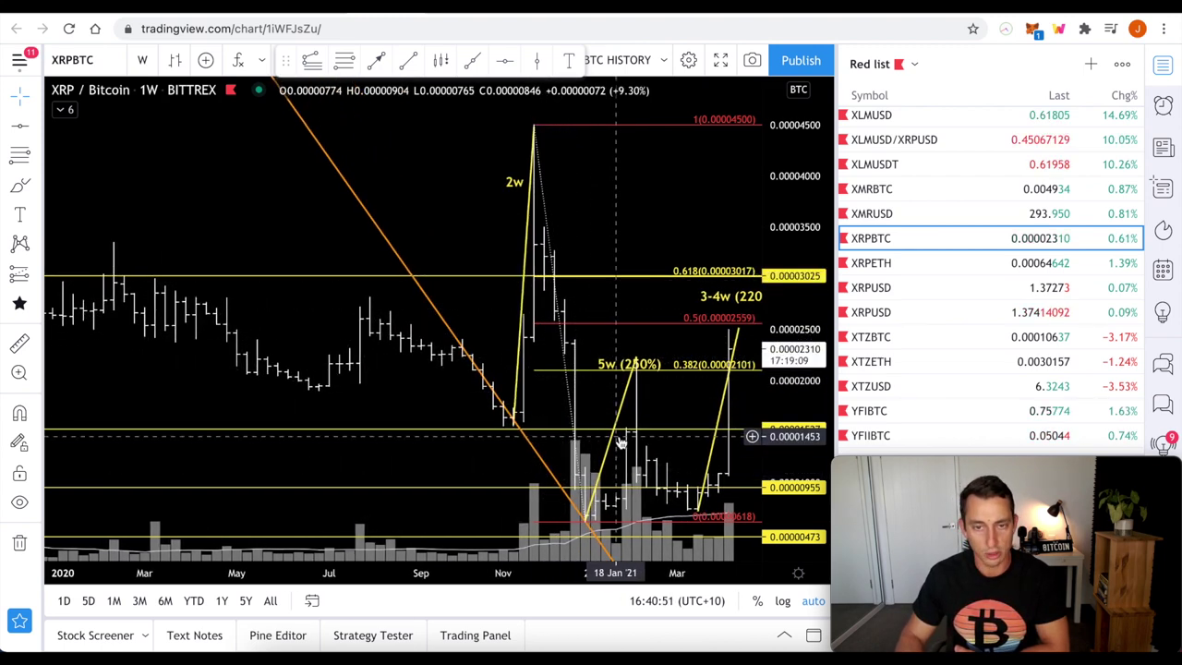
{"action": "scroll", "coordinate": [564, 489], "scroll_direction": "up", "scroll_amount": 1}
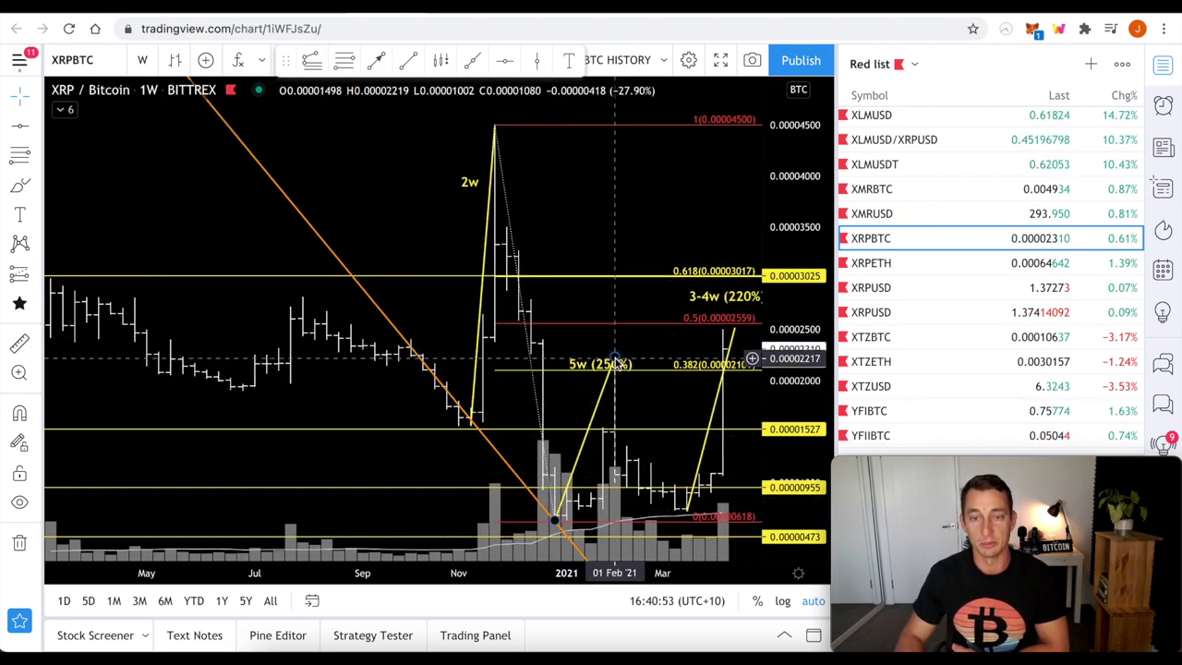
{"action": "scroll", "coordinate": [591, 231], "scroll_direction": "right", "scroll_amount": 3}
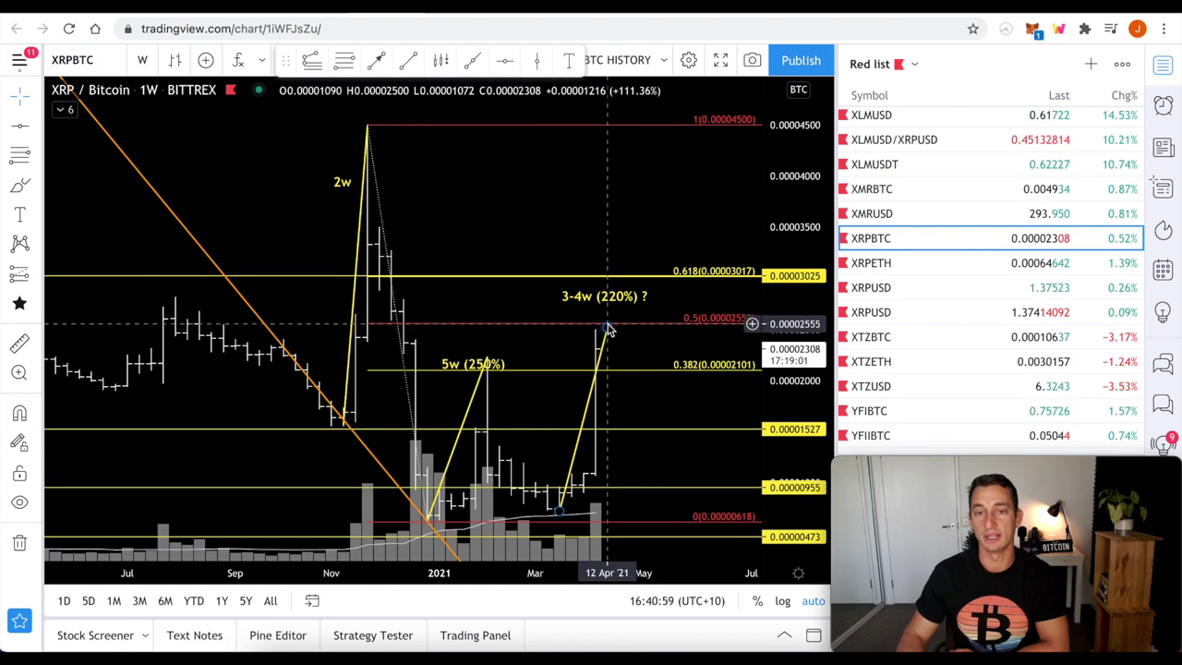
{"action": "scroll", "coordinate": [610, 334], "scroll_direction": "left", "scroll_amount": 3}
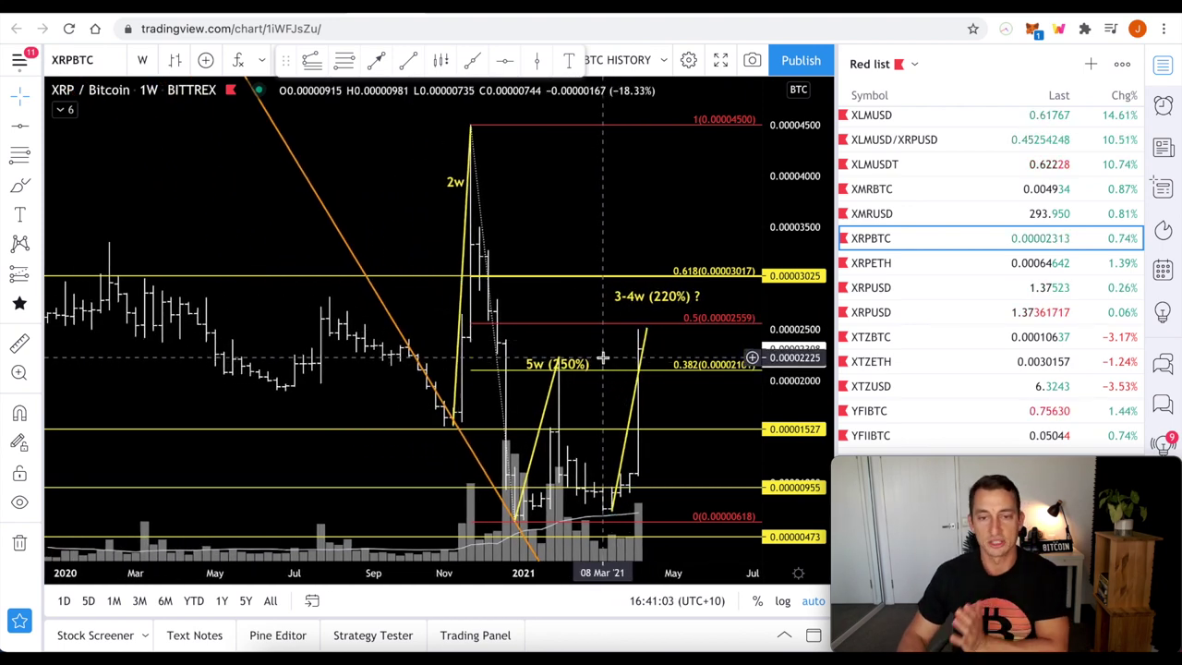
- Review the full XRPBTC history since 2015, comparing the 114-week, 29-week and 156-week declines and the rallies that followed them
{"action": "scroll", "coordinate": [602, 363], "scroll_direction": "down", "scroll_amount": 5}
{"action": "scroll", "coordinate": [434, 338], "scroll_direction": "down", "scroll_amount": 1}
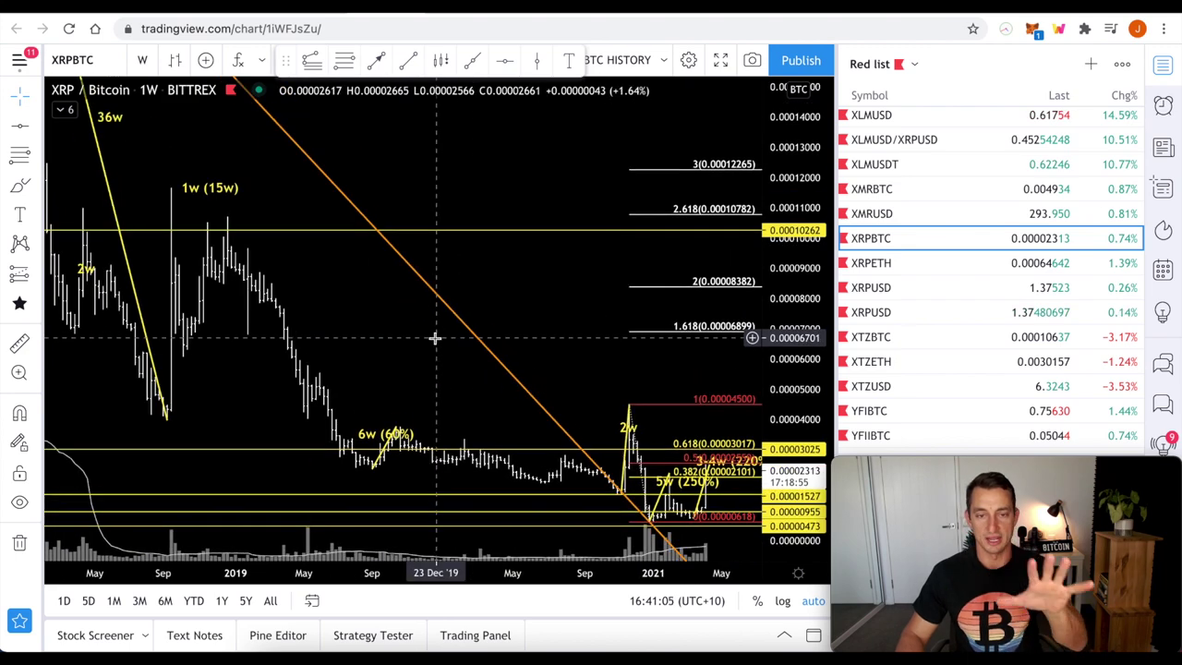
{"action": "scroll", "coordinate": [433, 337], "scroll_direction": "down", "scroll_amount": 3}
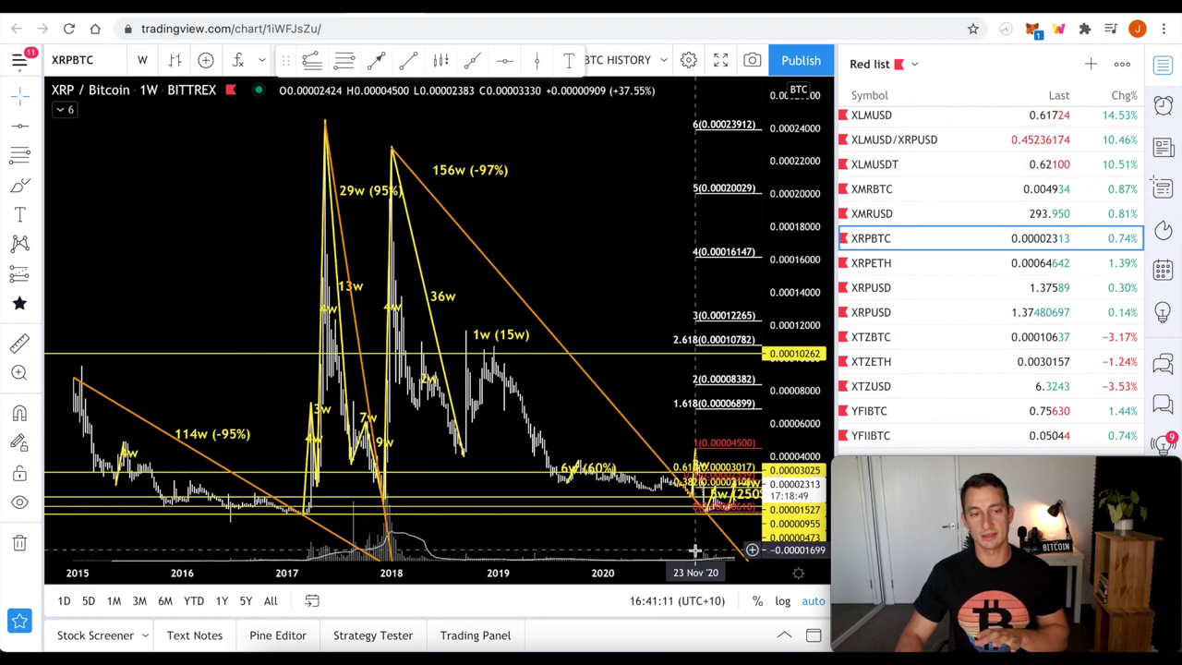
{"action": "left_click_drag", "start_coordinate": [567, 296], "coordinate": [499, 324]}
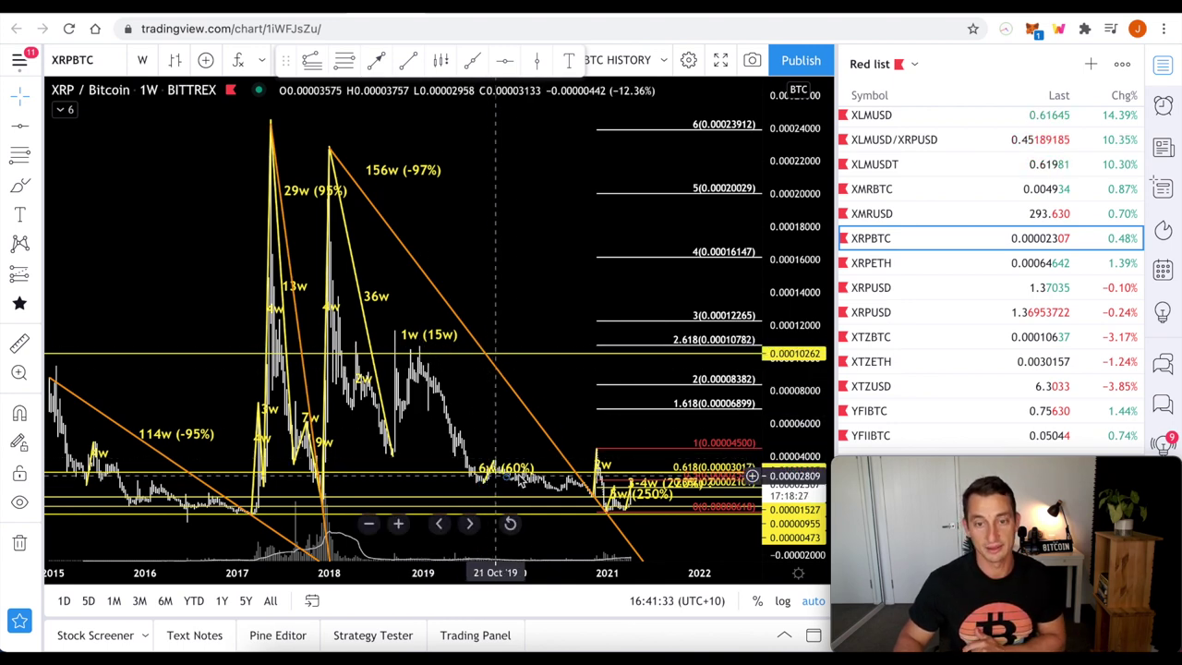
{"action": "scroll", "coordinate": [605, 496], "scroll_direction": "up", "scroll_amount": 2}
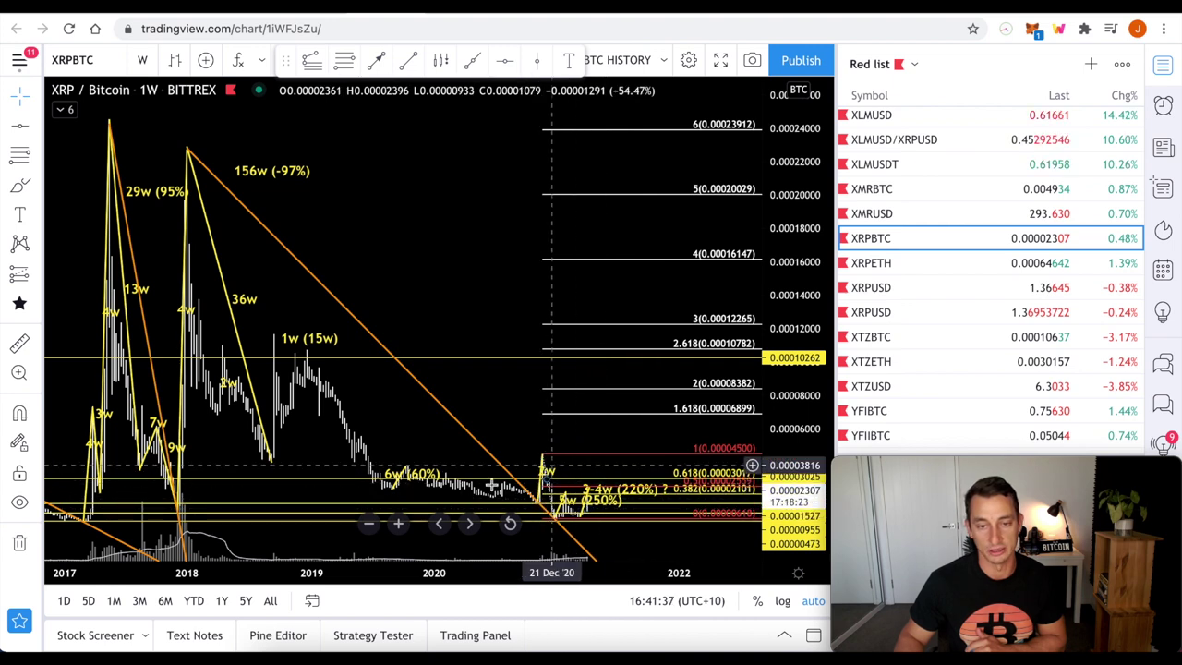
{"action": "scroll", "coordinate": [486, 452], "scroll_direction": "down", "scroll_amount": 1}
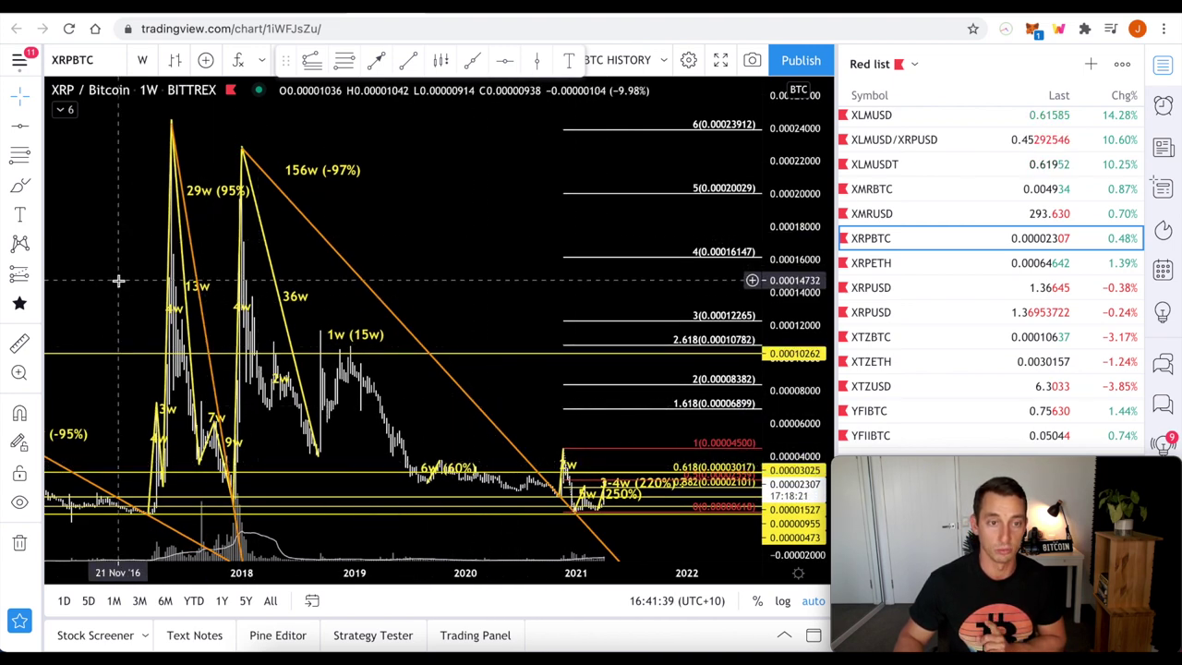
{"action": "left_click_drag", "start_coordinate": [164, 286], "coordinate": [355, 296]}
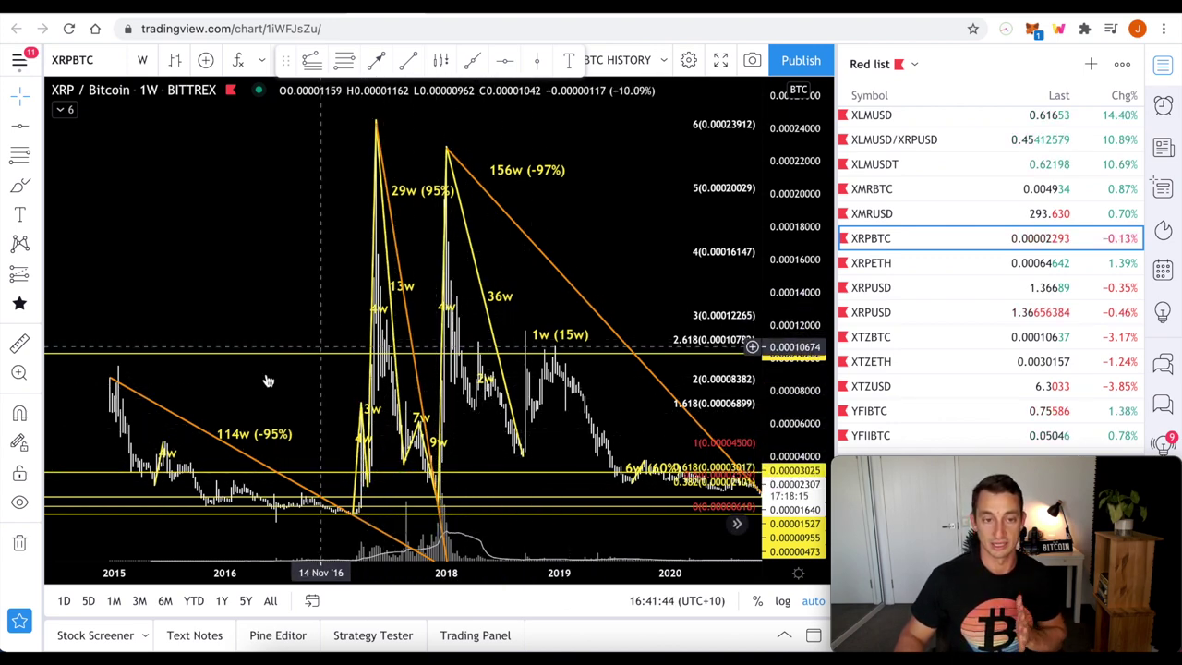
{"action": "left_click_drag", "start_coordinate": [208, 280], "coordinate": [139, 282]}
{"action": "left_click_drag", "start_coordinate": [467, 253], "coordinate": [402, 256]}
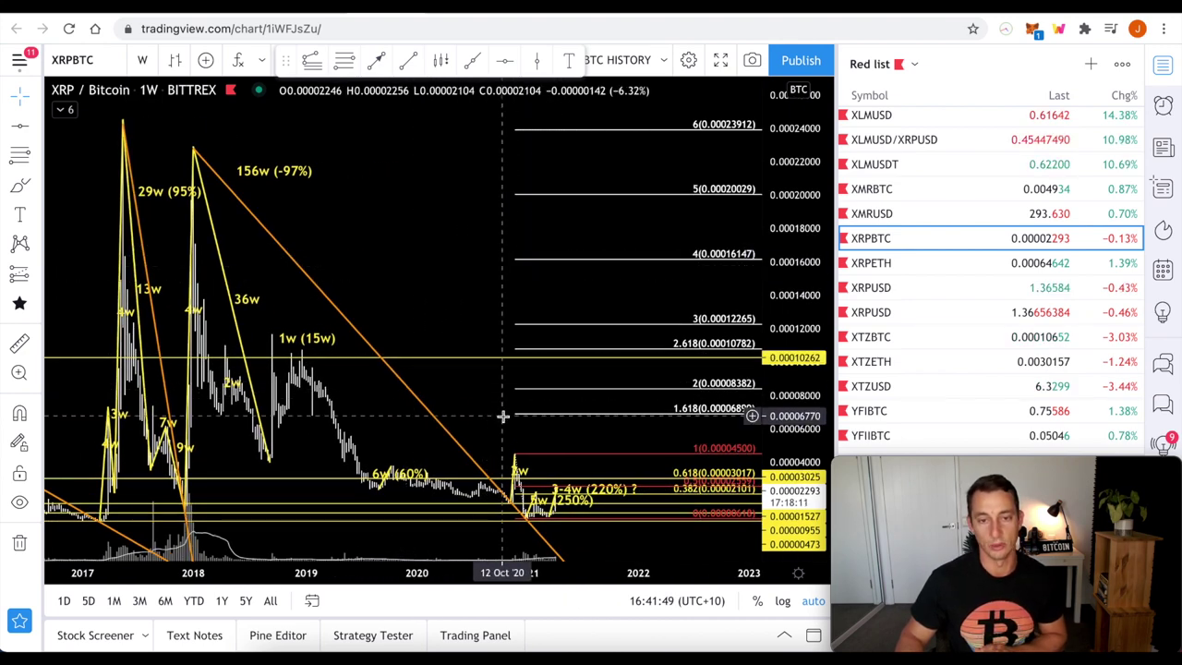
- Examine the current 3-4w XRPBTC rally against the Fibonacci levels and the size of the earlier rallies
{"action": "scroll", "coordinate": [416, 409], "scroll_direction": "up", "scroll_amount": 2}
{"action": "left_click_drag", "start_coordinate": [410, 339], "coordinate": [548, 330]}
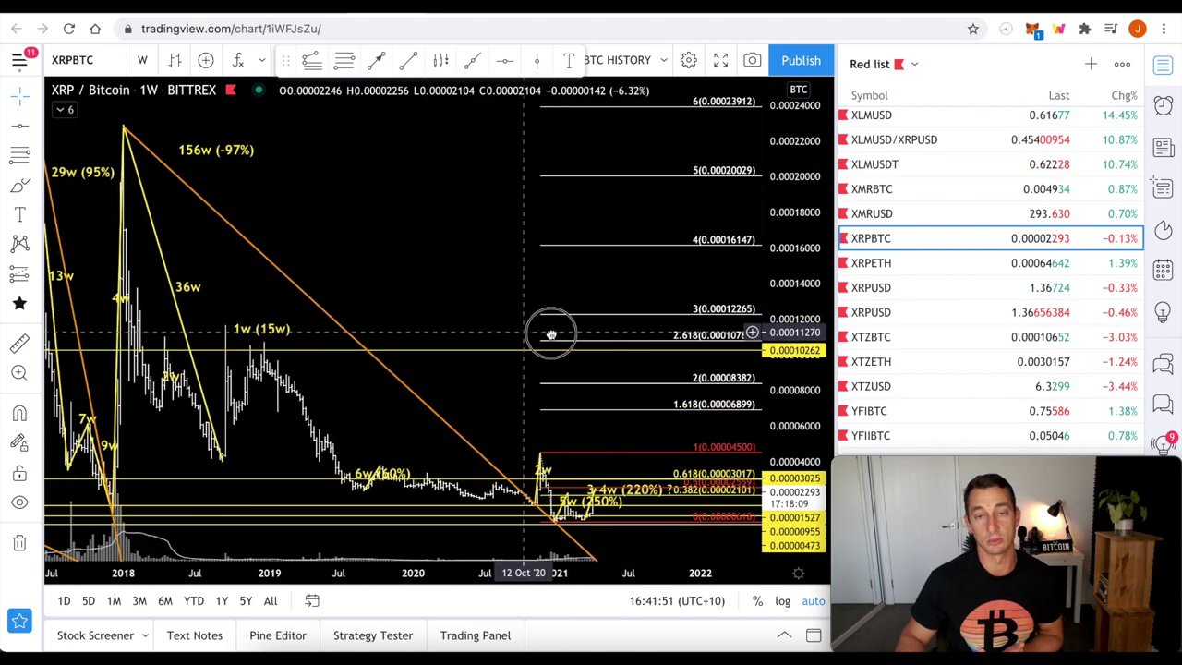
{"action": "scroll", "coordinate": [580, 386], "scroll_direction": "up", "scroll_amount": 2}
{"action": "scroll", "coordinate": [580, 386], "scroll_direction": "up", "scroll_amount": 2}
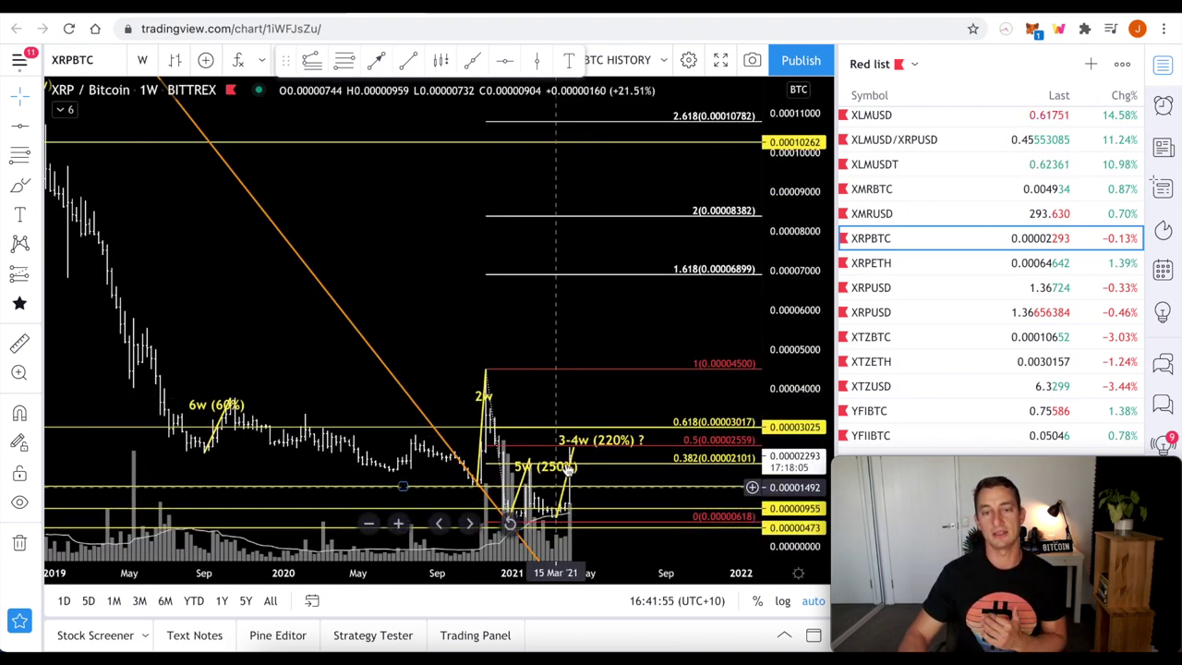
{"action": "scroll", "coordinate": [583, 450], "scroll_direction": "down", "scroll_amount": 2}
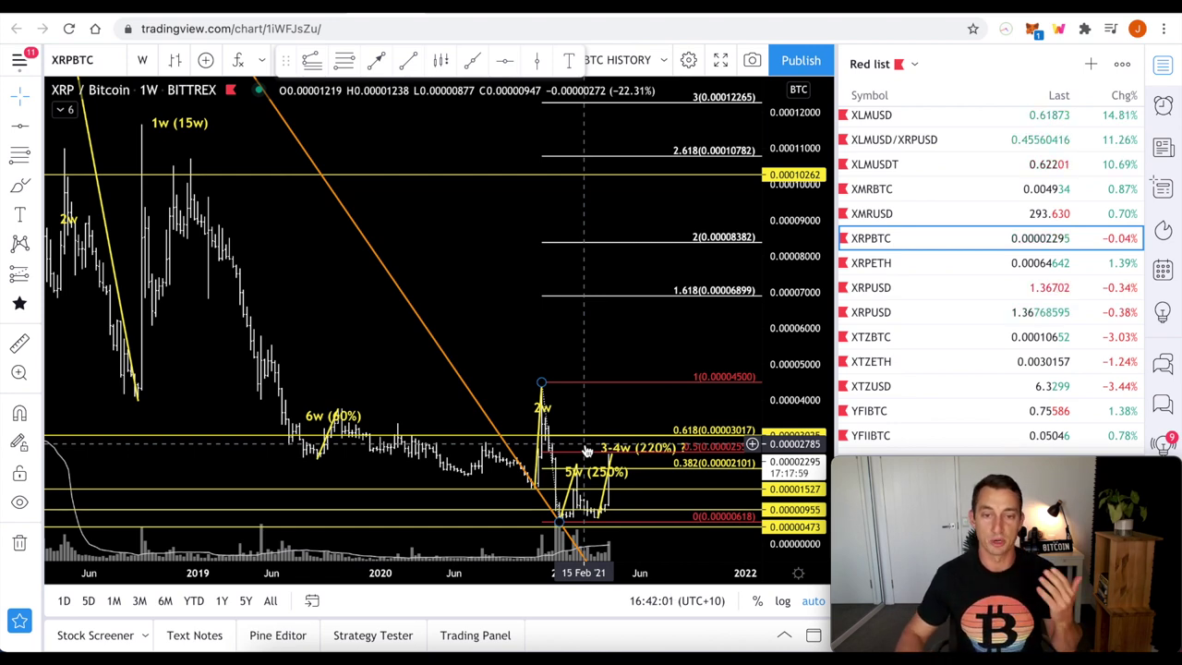
{"action": "scroll", "coordinate": [584, 451], "scroll_direction": "down", "scroll_amount": 4}
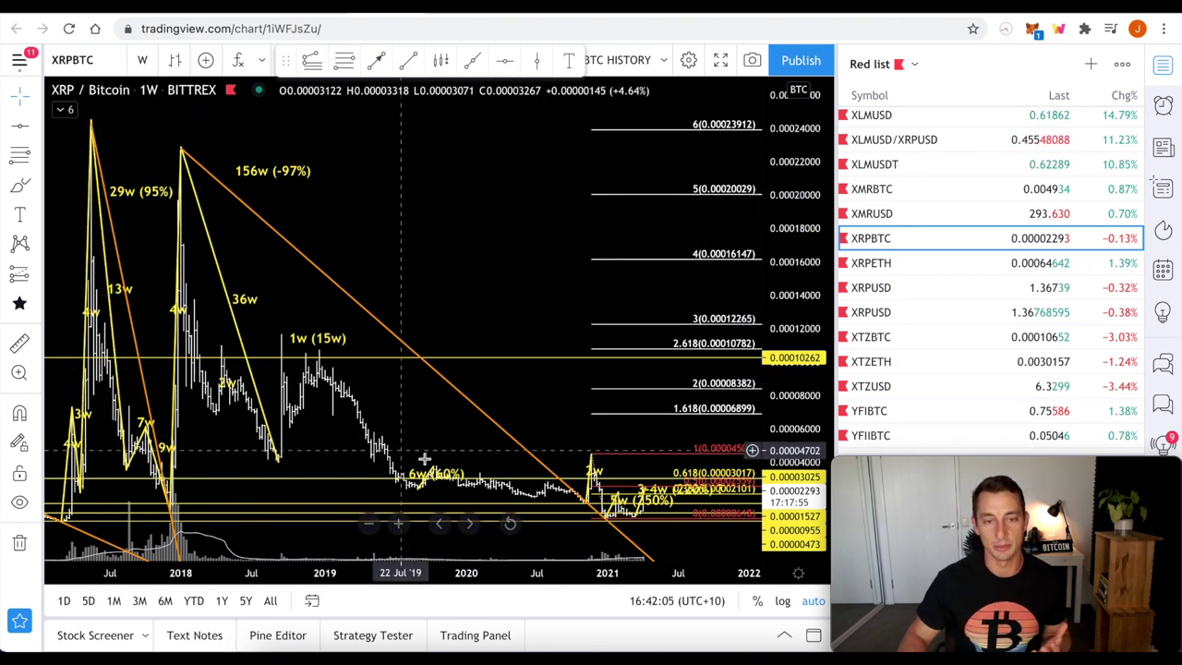
{"action": "scroll", "coordinate": [570, 482], "scroll_direction": "up", "scroll_amount": 4}
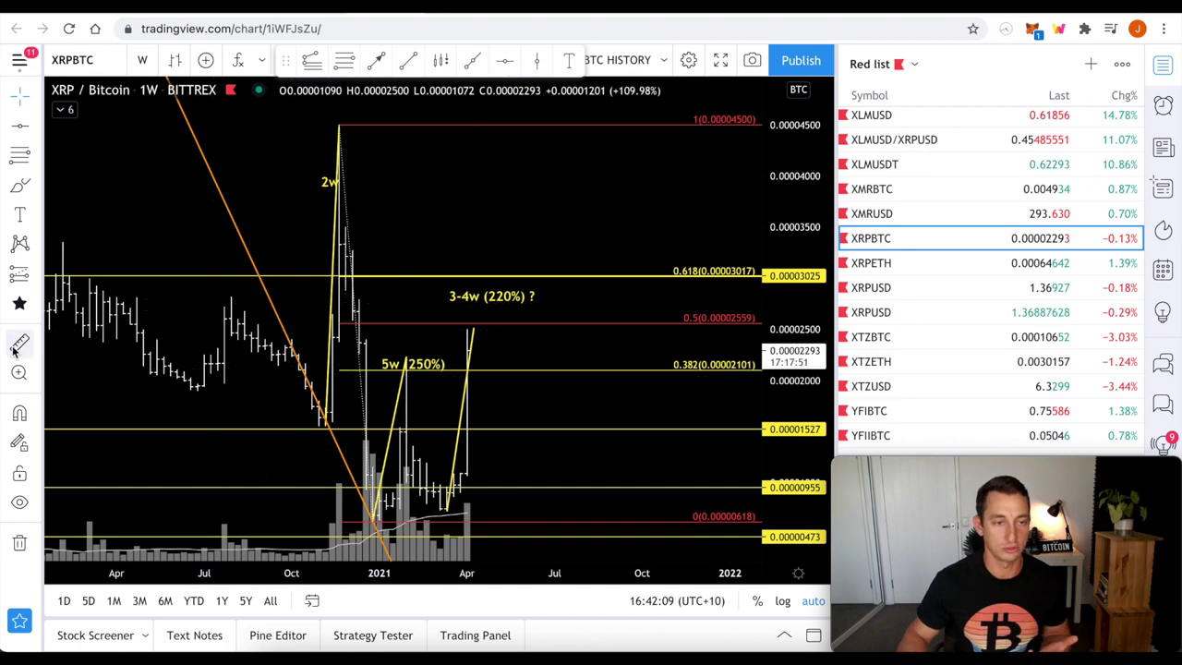
{"action": "scroll", "coordinate": [546, 388], "scroll_direction": "down", "scroll_amount": 5}
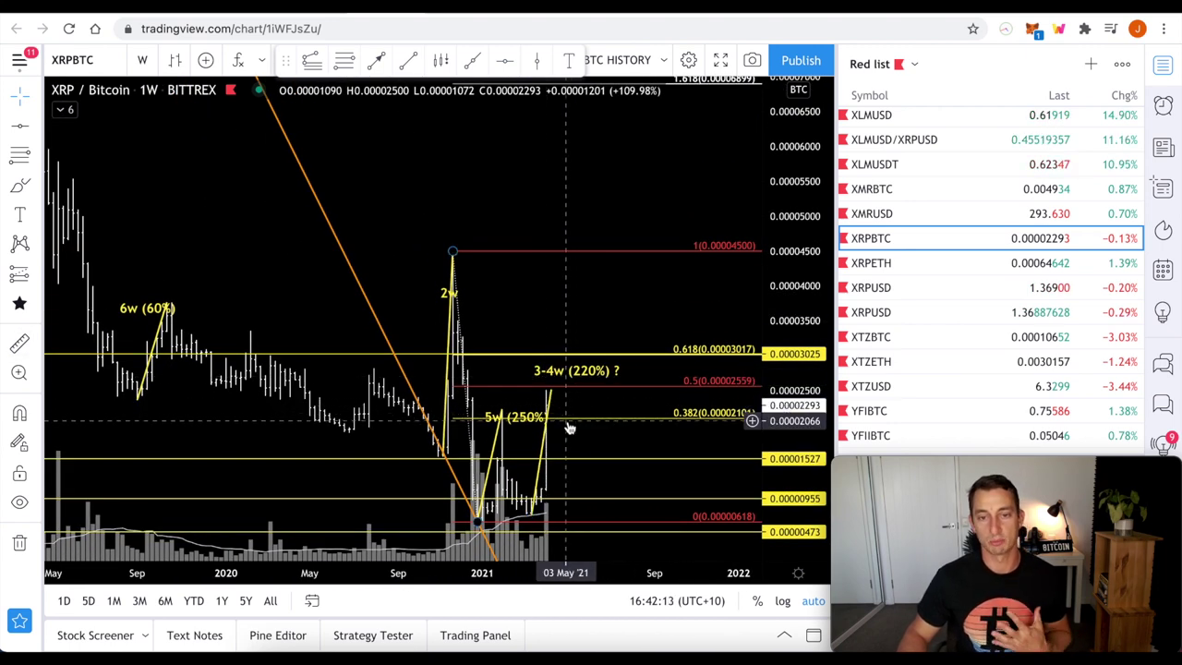
{"action": "scroll", "coordinate": [569, 409], "scroll_direction": "down", "scroll_amount": 3}
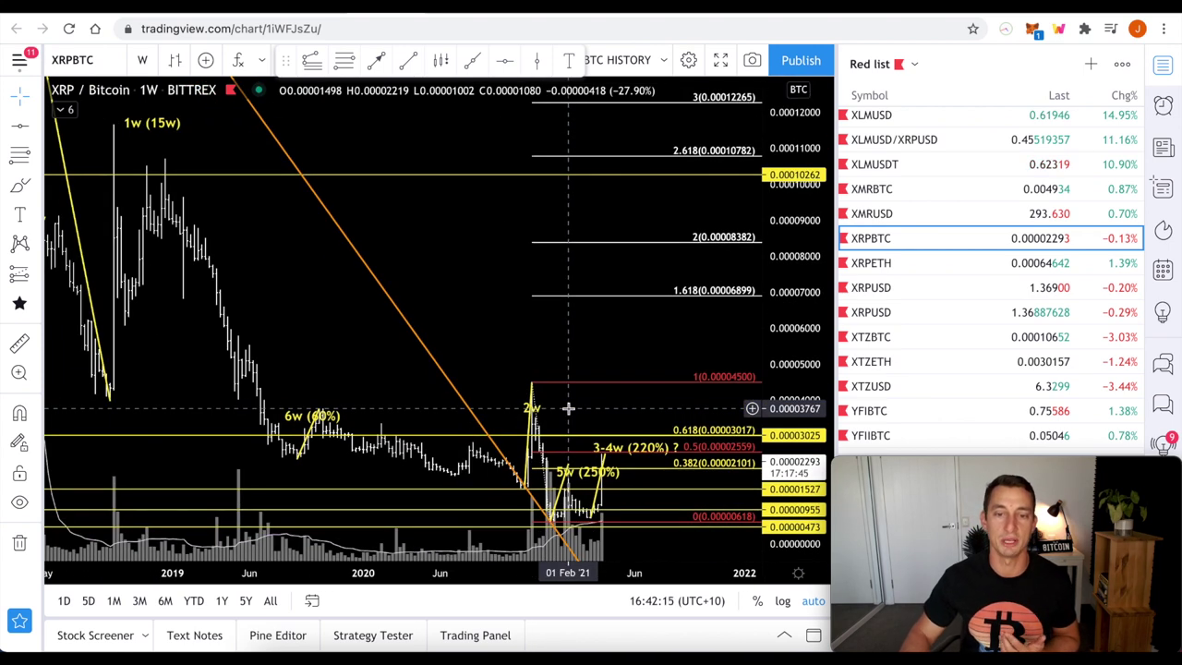
{"action": "scroll", "coordinate": [568, 409], "scroll_direction": "up", "scroll_amount": 3}
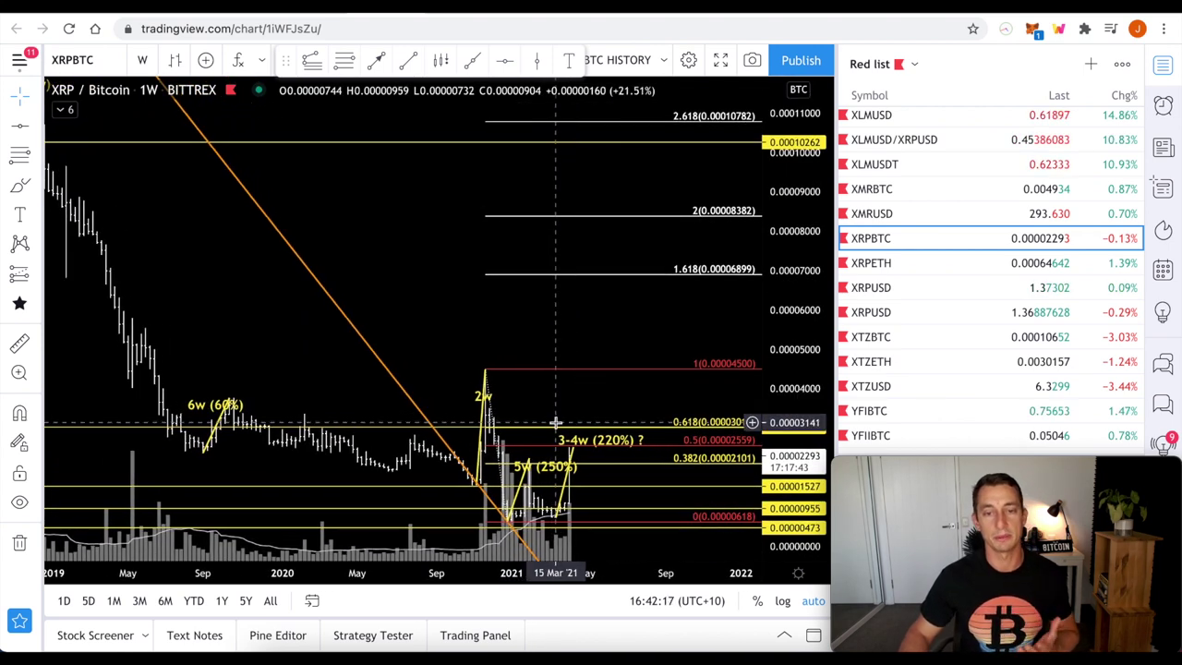
{"action": "scroll", "coordinate": [554, 422], "scroll_direction": "up", "scroll_amount": 2}
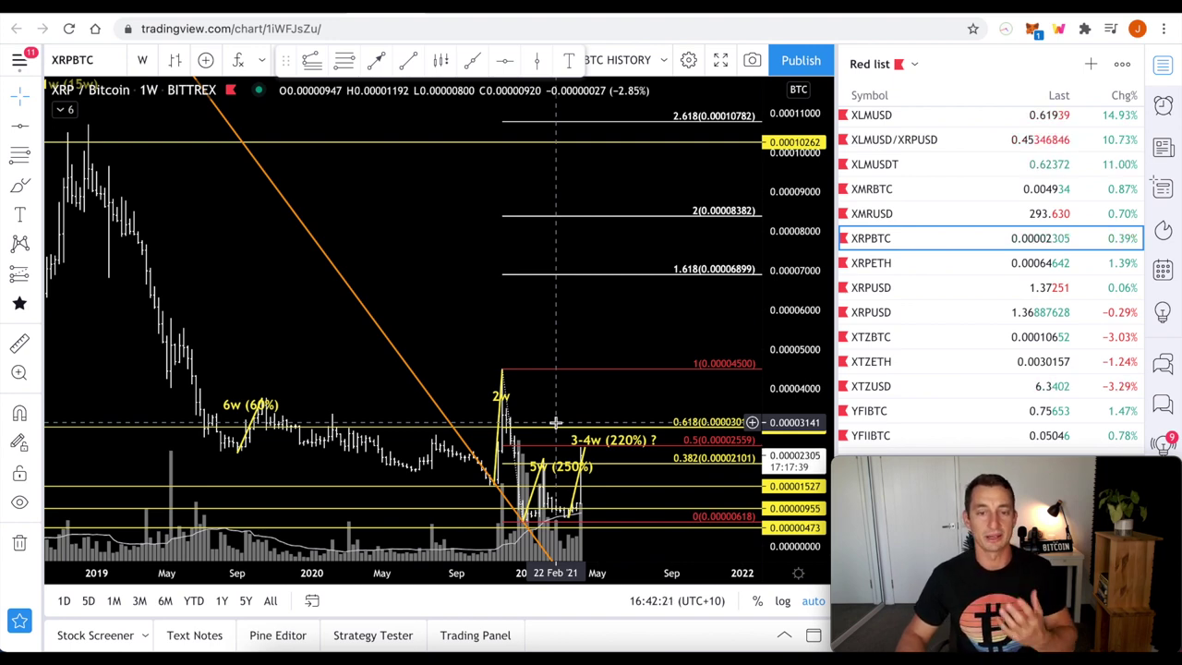
- Compare the 2018 and 2019 XRPBTC bounces, marked 1w (15w) and 6w (60%), with the 2021 rallies
{"action": "scroll", "coordinate": [564, 434], "scroll_direction": "down", "scroll_amount": 5}
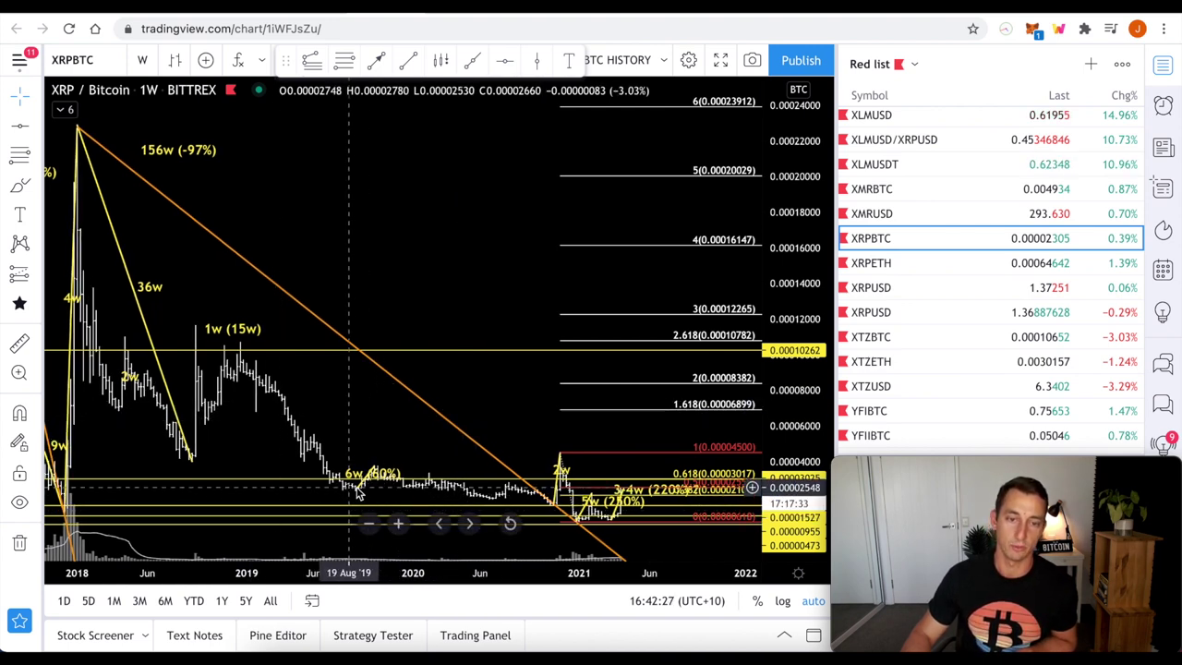
{"action": "scroll", "coordinate": [369, 483], "scroll_direction": "down", "scroll_amount": 4}
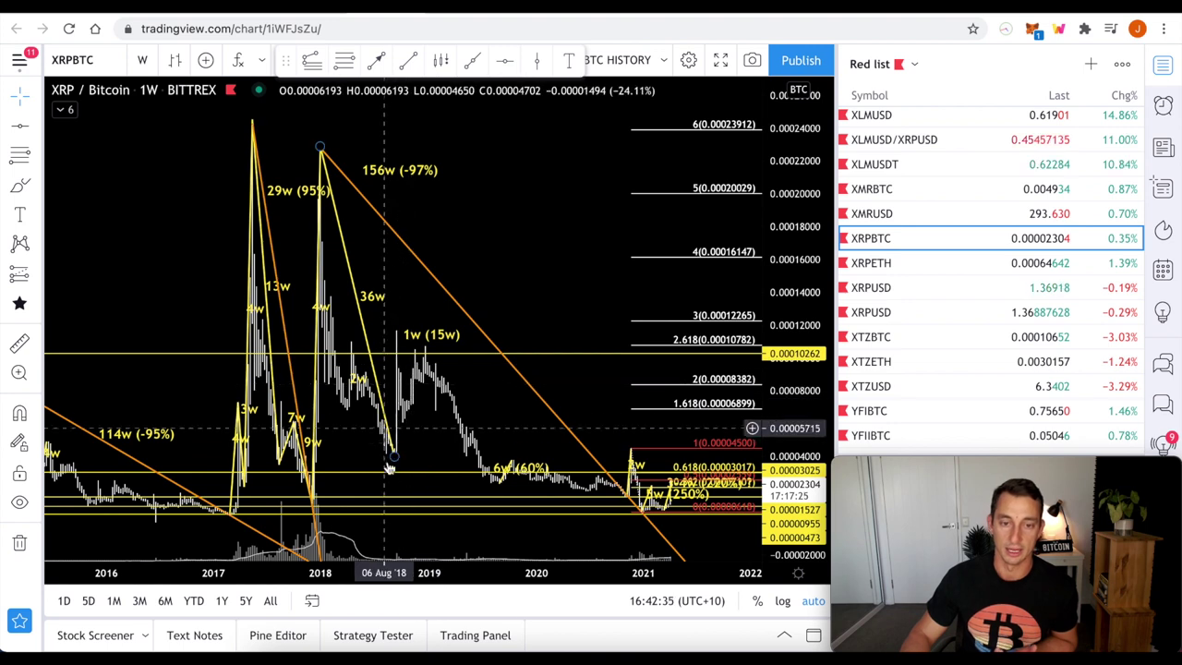
{"action": "mouse_move", "coordinate": [407, 543]}
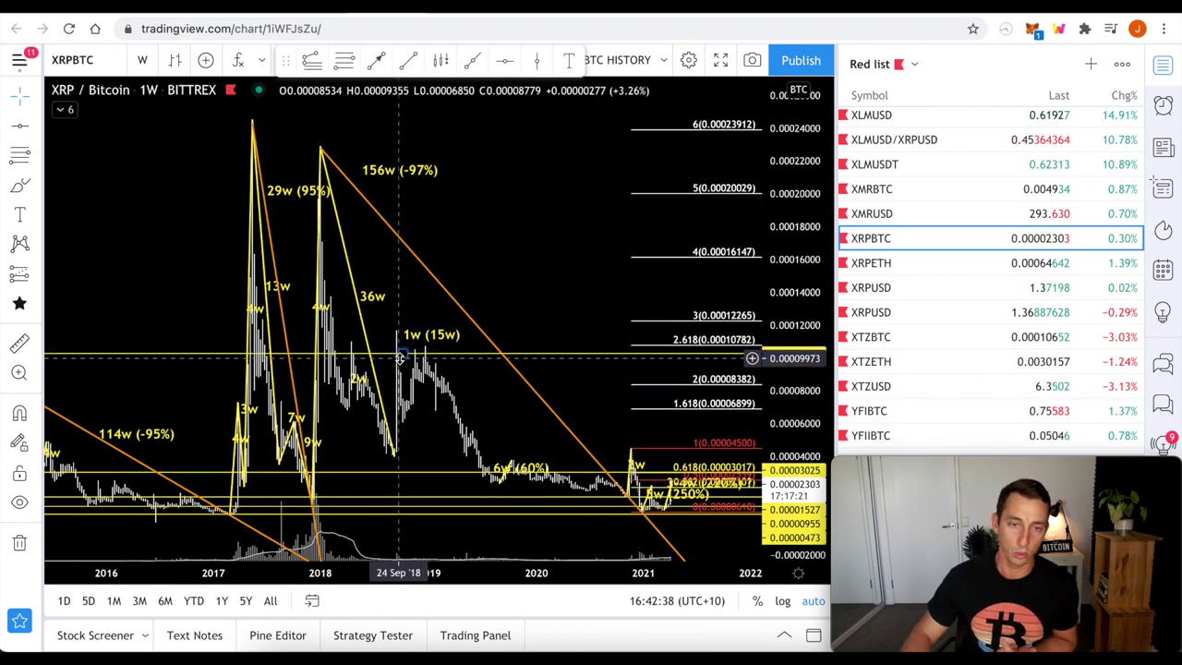
{"action": "scroll", "coordinate": [592, 494], "scroll_direction": "up", "scroll_amount": 5}
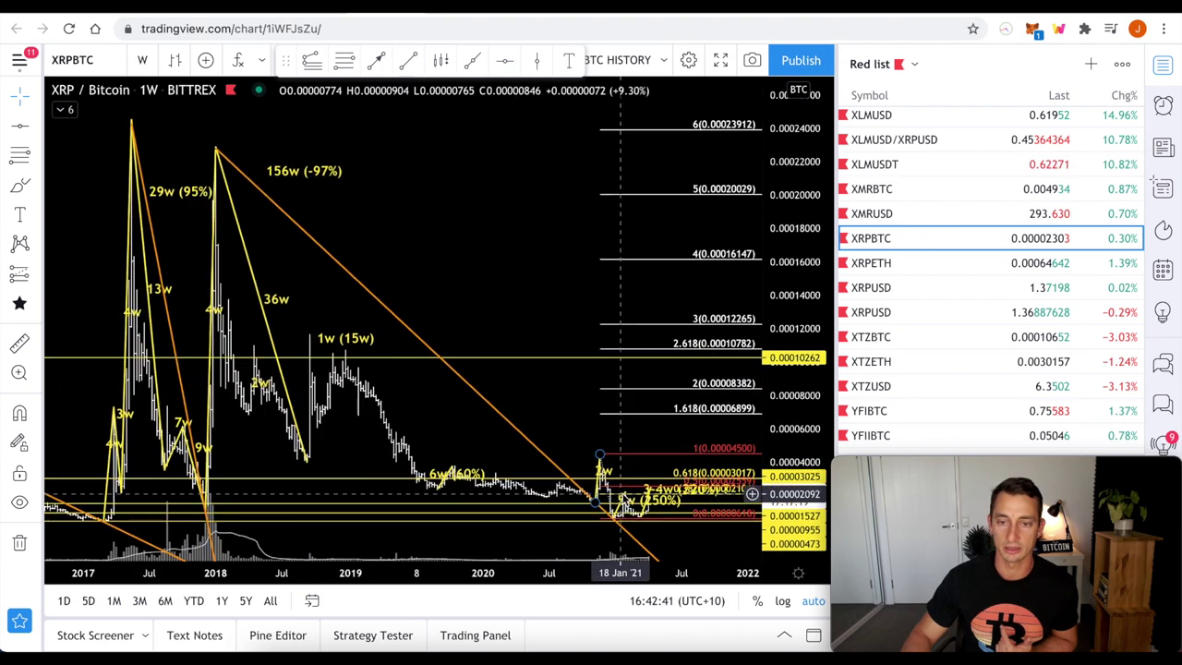
- Measure the XRPBTC move from the current price up to the 0.618 Fibonacci level at 0.00003017
{"action": "scroll", "coordinate": [592, 494], "scroll_direction": "up", "scroll_amount": 3}
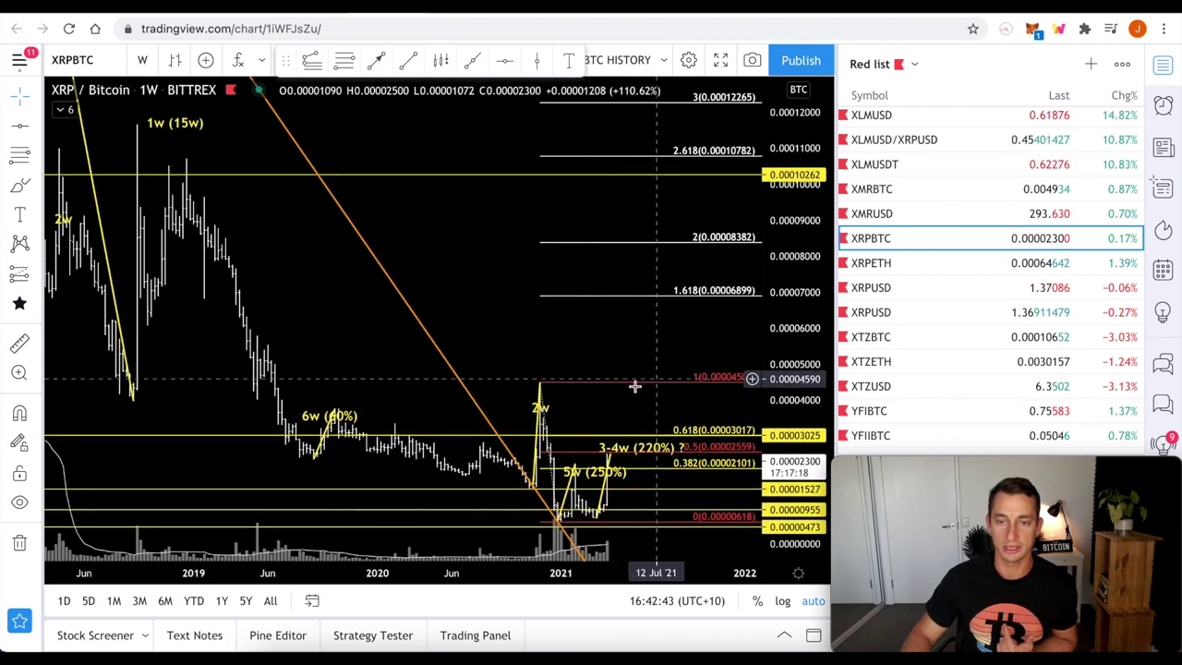
{"action": "scroll", "coordinate": [634, 473], "scroll_direction": "up", "scroll_amount": 4}
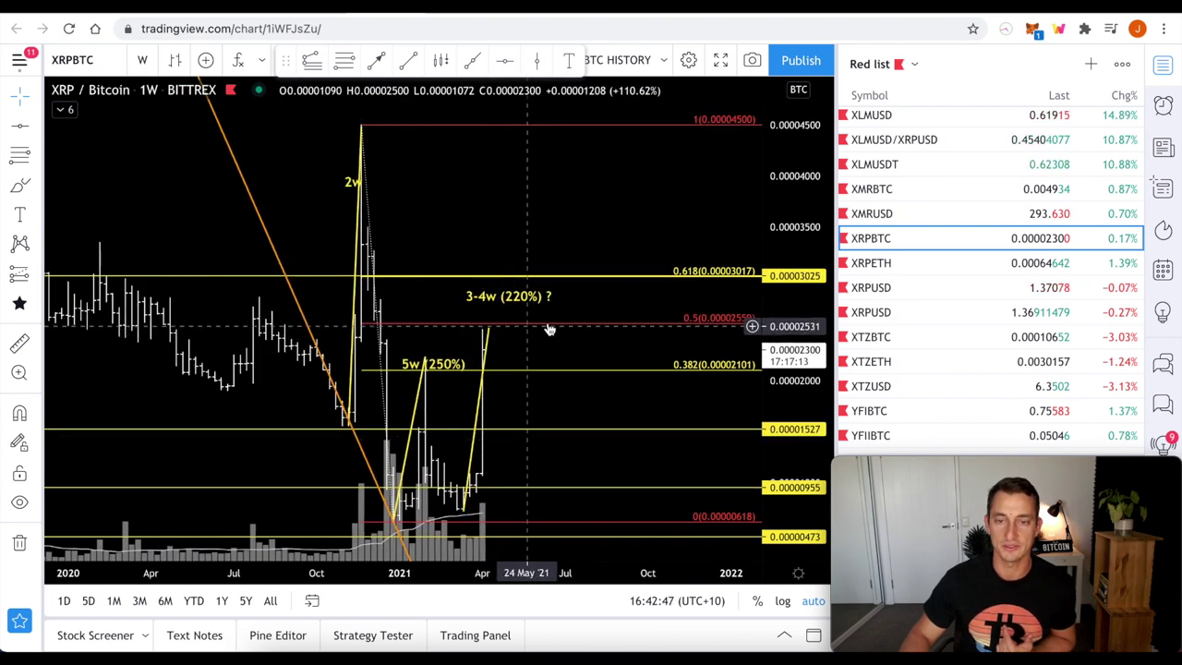
{"action": "left_click", "coordinate": [487, 349]}
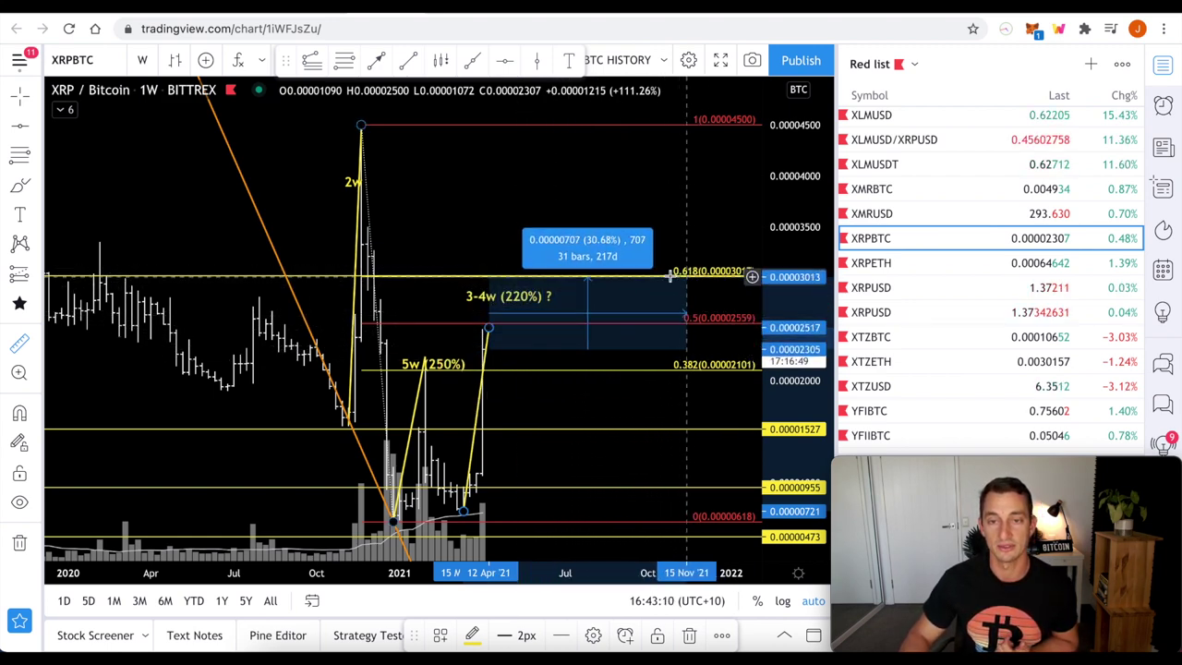
{"action": "scroll", "coordinate": [361, 332], "scroll_direction": "down", "scroll_amount": 5}
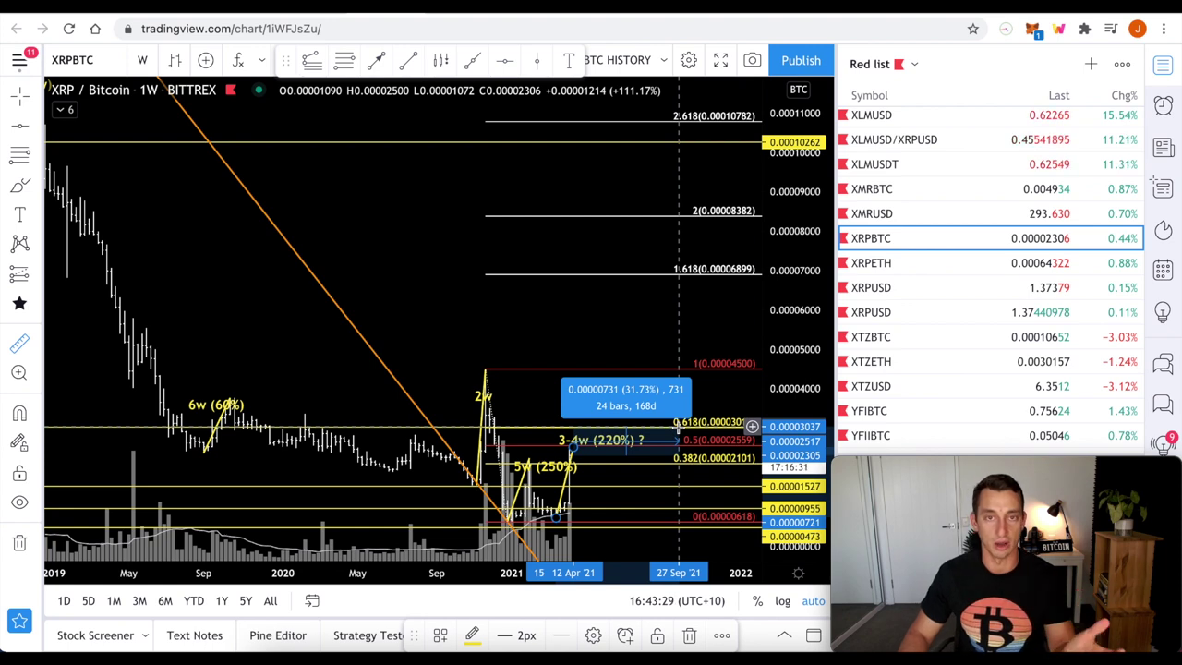
{"action": "scroll", "coordinate": [679, 427], "scroll_direction": "down", "scroll_amount": 1}
{"action": "scroll", "coordinate": [678, 427], "scroll_direction": "down", "scroll_amount": 1}
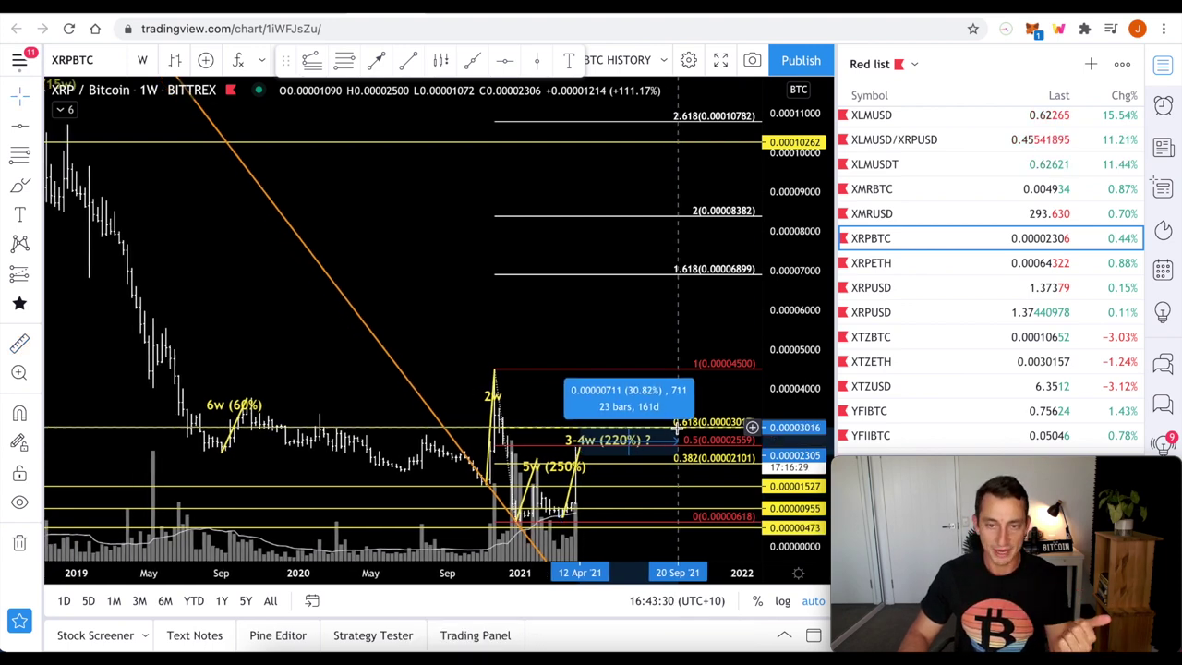
{"action": "scroll", "coordinate": [613, 453], "scroll_direction": "down", "scroll_amount": 1}
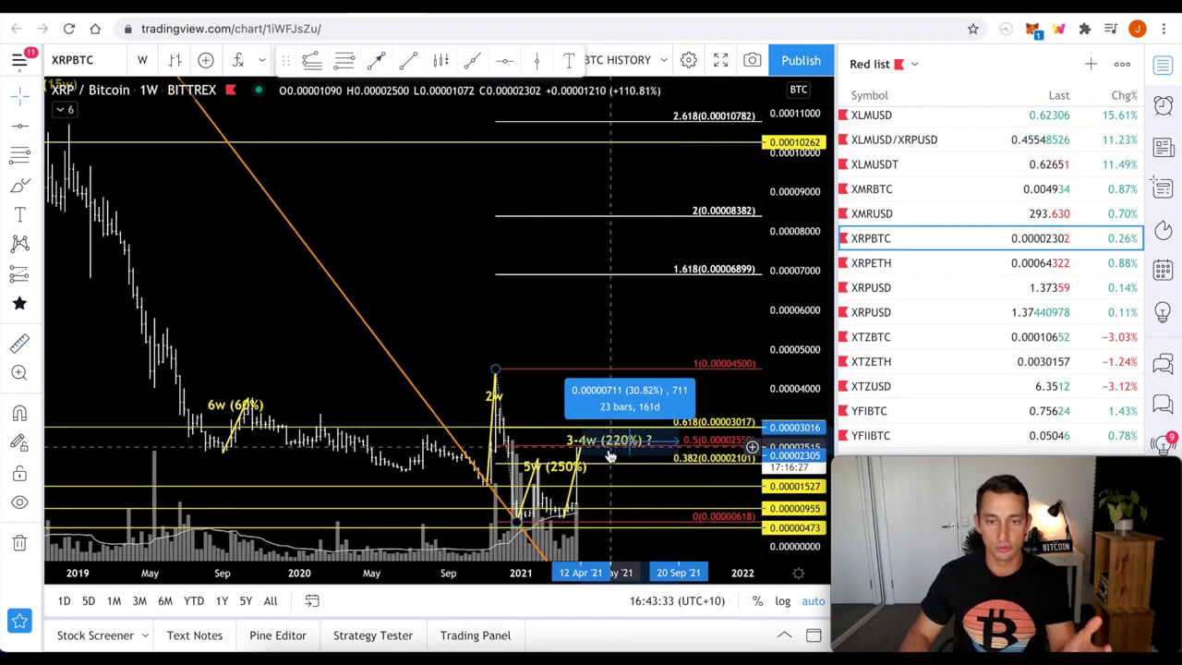
{"action": "scroll", "coordinate": [610, 455], "scroll_direction": "down", "scroll_amount": 1}
- Measure the XRPBTC rise from the 29 March 2021 bar at about 0.00000963 up to the current price
{"action": "scroll", "coordinate": [609, 455], "scroll_direction": "up", "scroll_amount": 5}
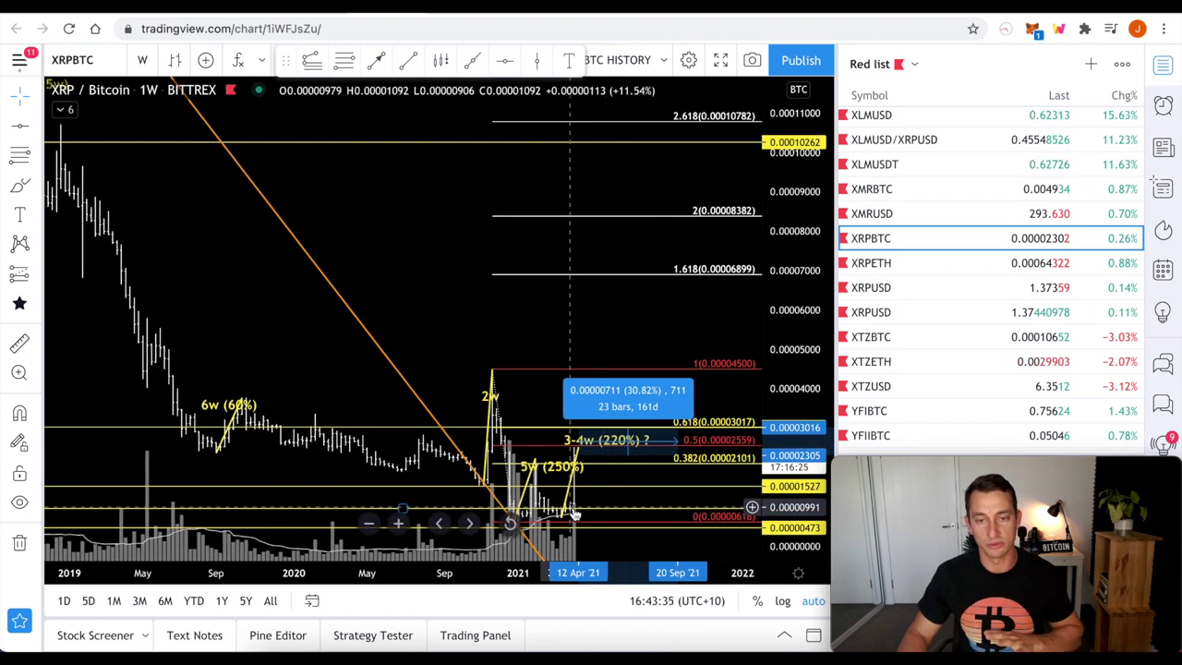
{"action": "scroll", "coordinate": [552, 492], "scroll_direction": "up", "scroll_amount": 1}
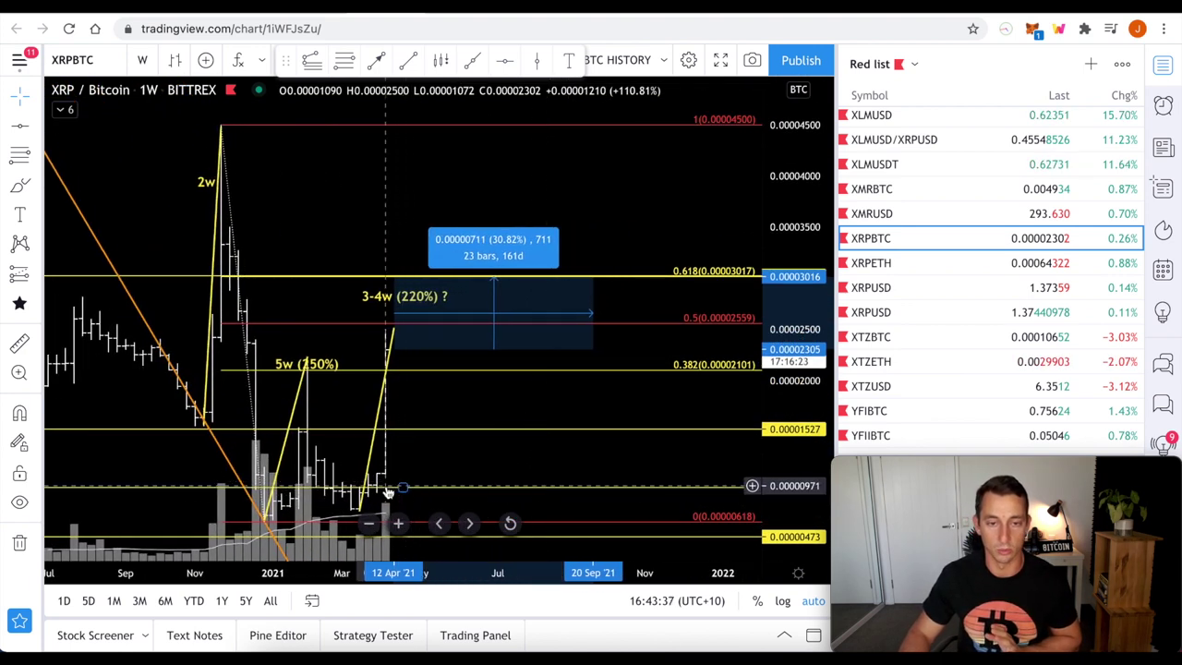
{"action": "left_click", "coordinate": [475, 388]}
{"action": "left_click", "coordinate": [22, 346]}
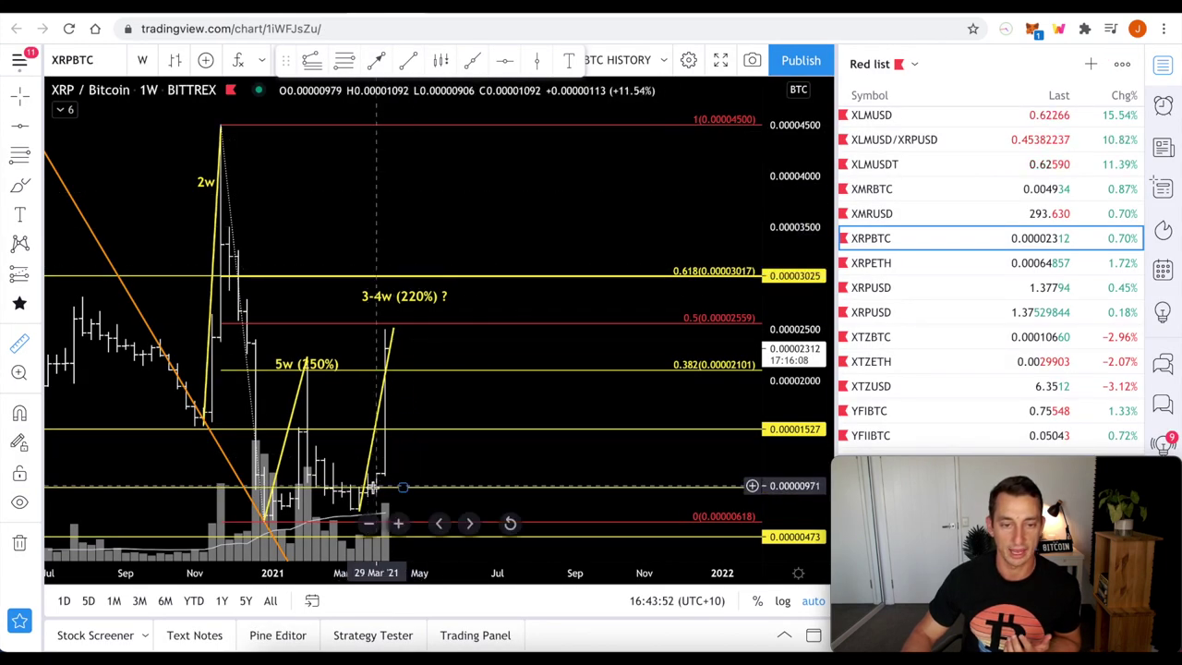
{"action": "left_click", "coordinate": [376, 482]}
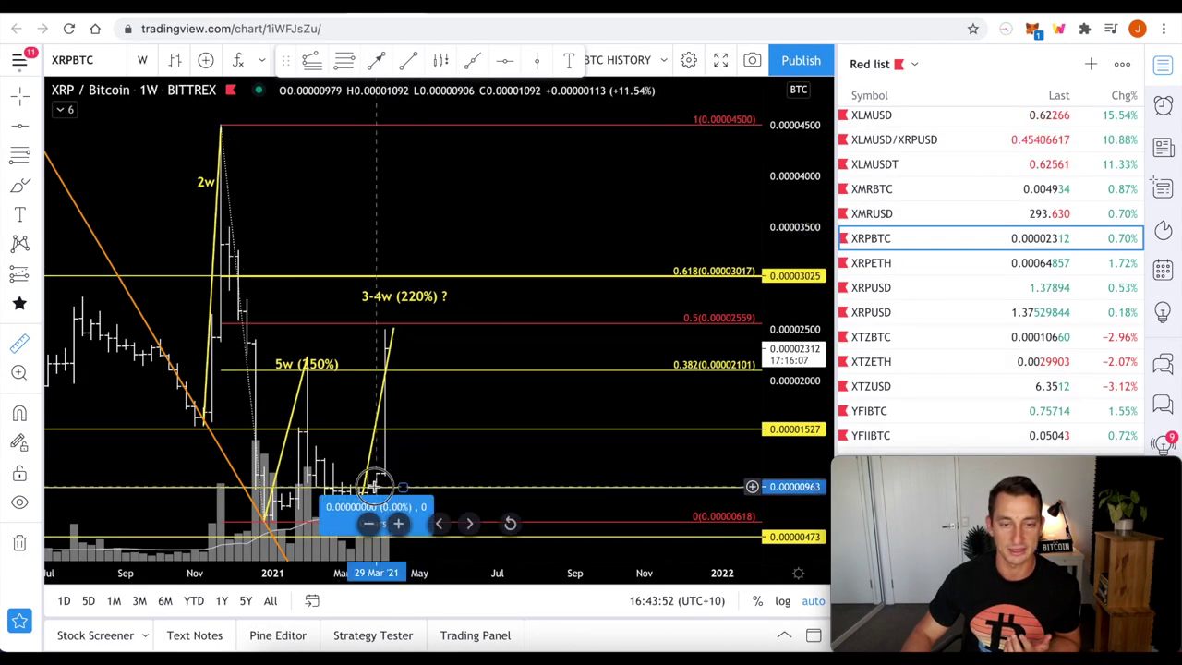
{"action": "left_click", "coordinate": [411, 348]}
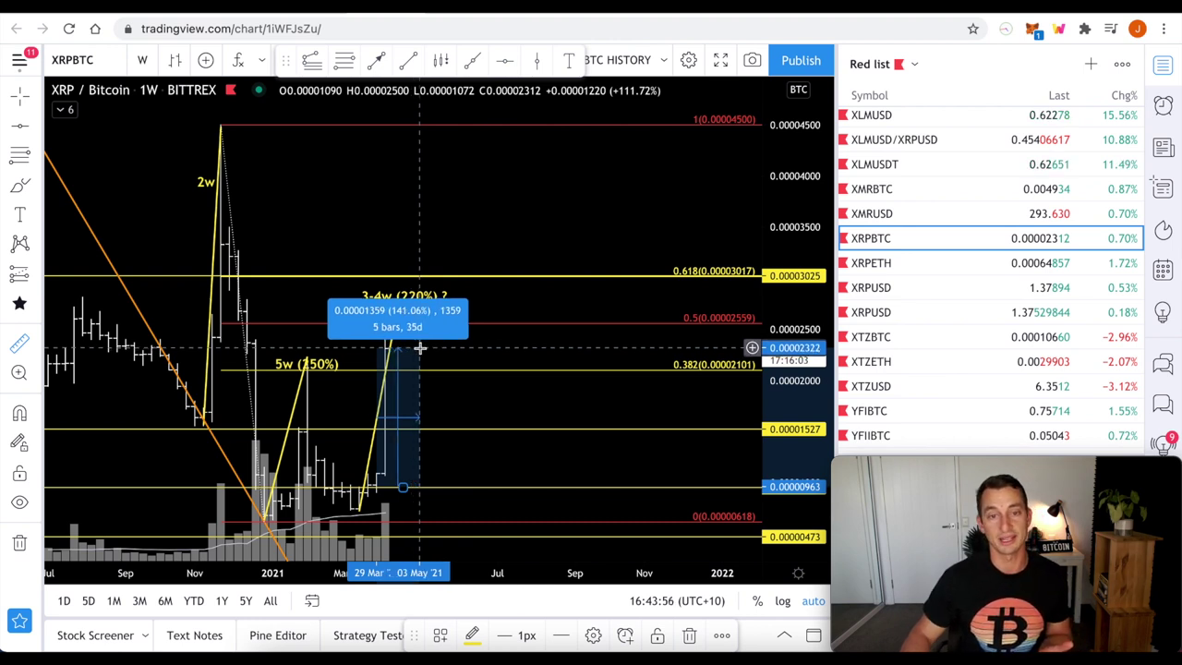
{"action": "left_click", "coordinate": [426, 346]}
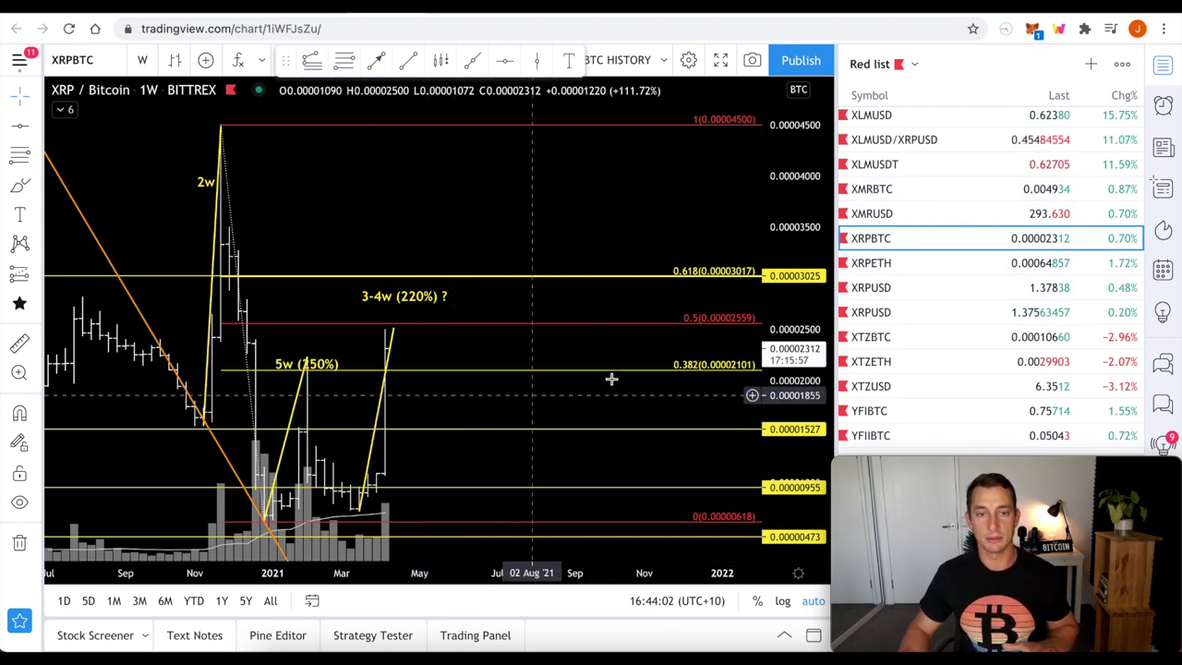
- Compare the 2021 XRPBTC rallies with the 2017 and 2018 peaks and the 1w (15w) bounce across the longer history
{"action": "scroll", "coordinate": [605, 374], "scroll_direction": "down", "scroll_amount": 4}
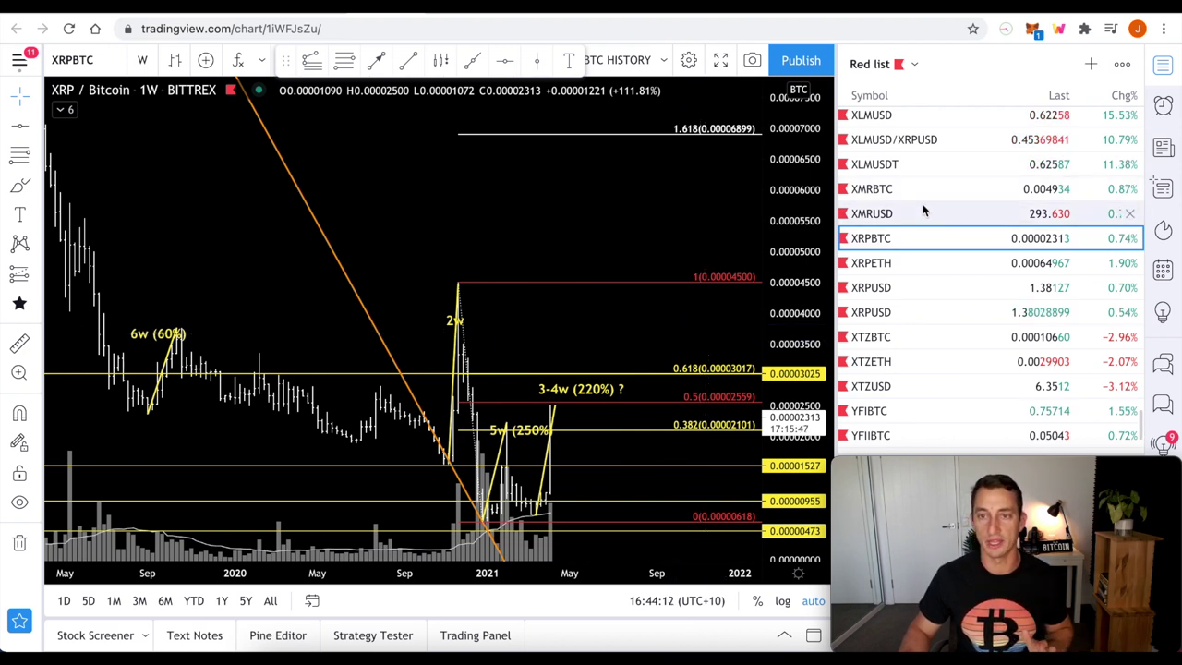
{"action": "scroll", "coordinate": [921, 203], "scroll_direction": "up", "scroll_amount": 1}
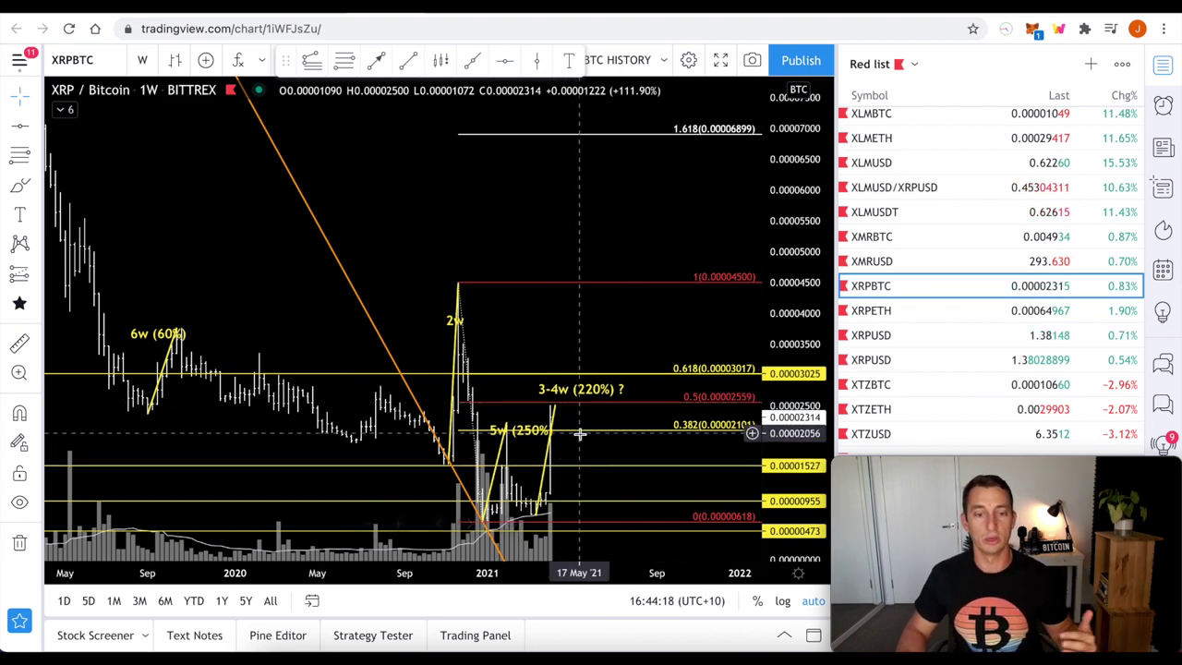
{"action": "scroll", "coordinate": [583, 435], "scroll_direction": "down", "scroll_amount": 5}
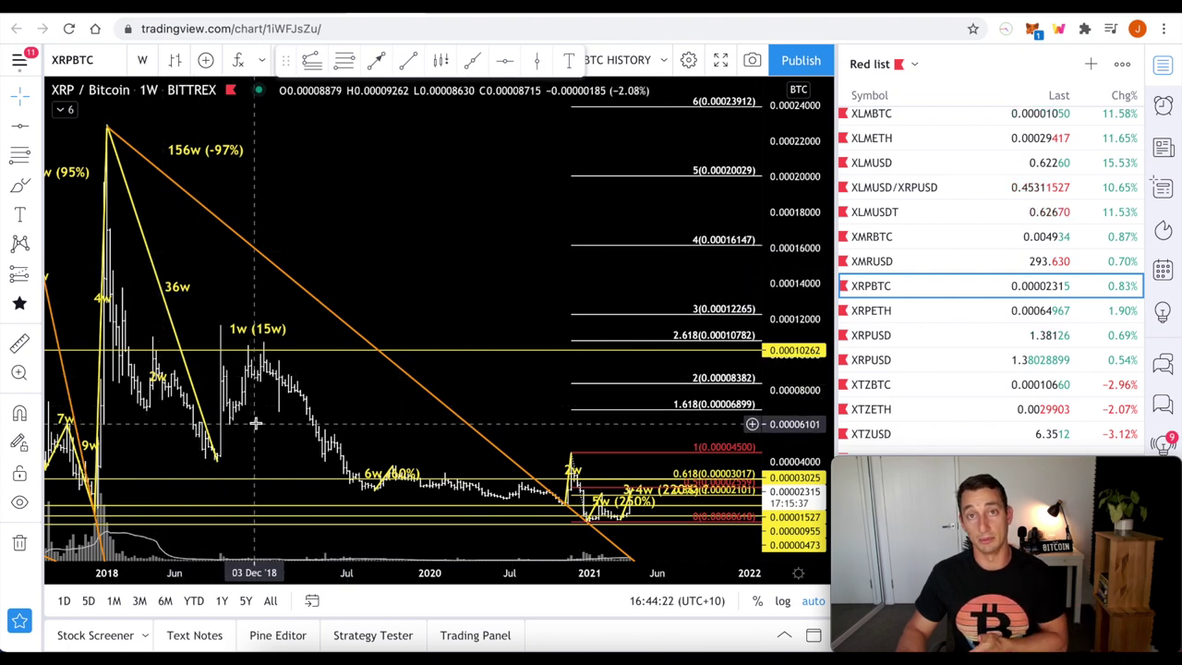
{"action": "scroll", "coordinate": [279, 415], "scroll_direction": "down", "scroll_amount": 3}
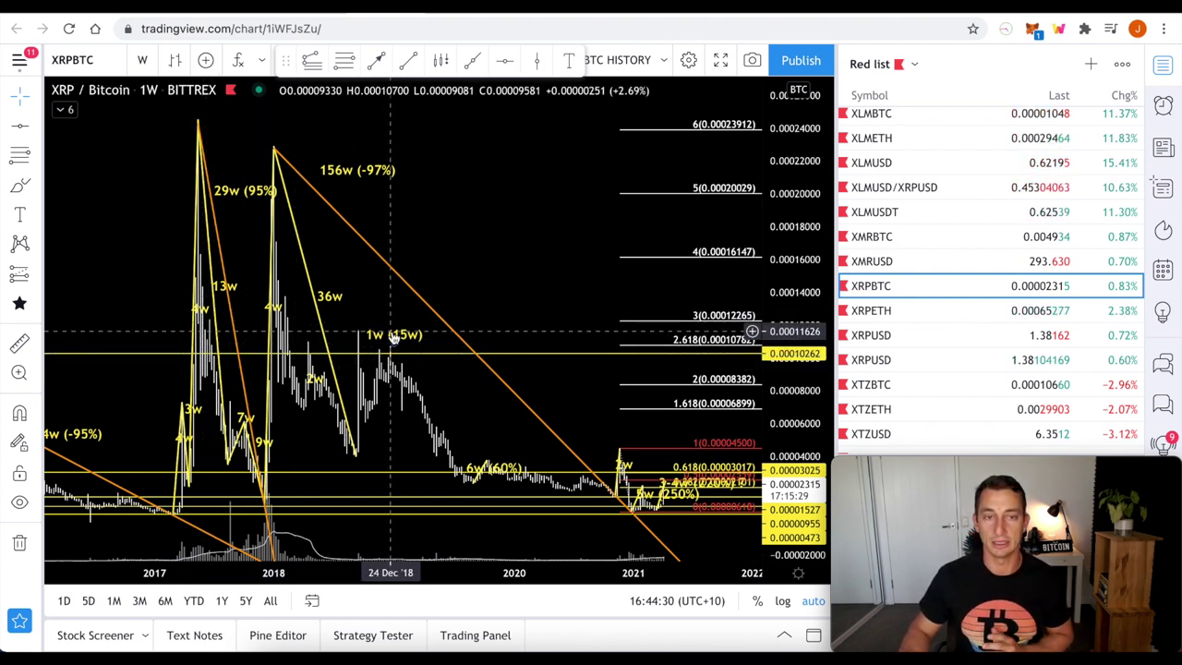
- Check the XLMUSDT chart, switch to the XLMUSD weekly chart and mark horizontal levels at 0.70132 and 0.19964
{"action": "left_click", "coordinate": [901, 213]}
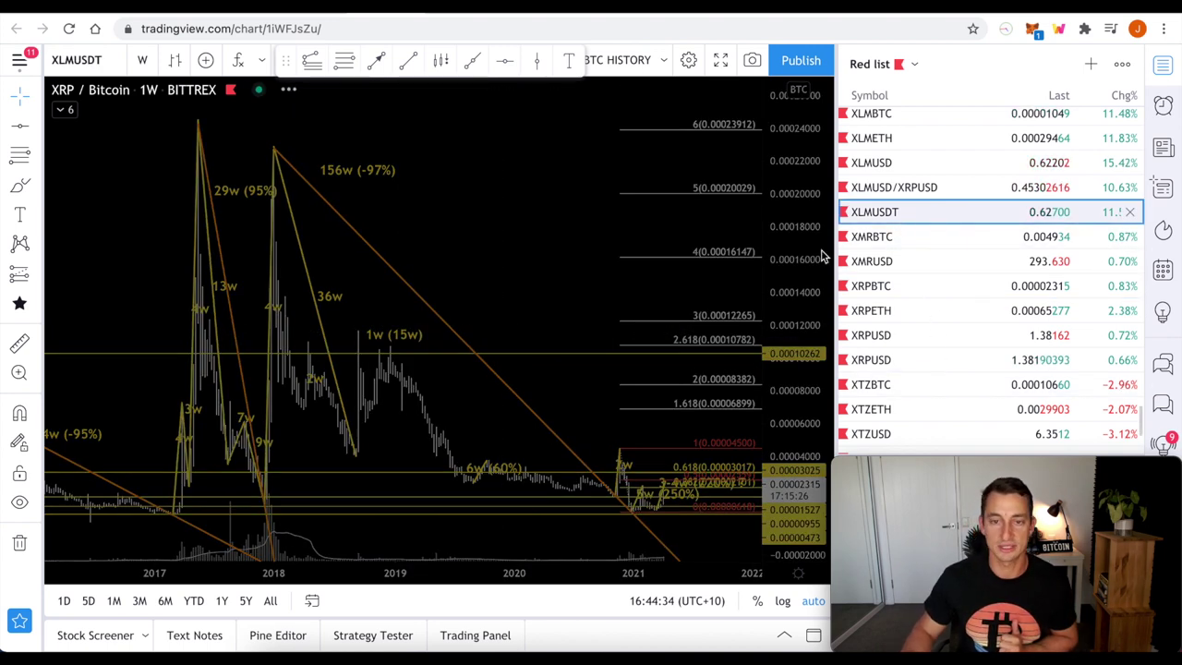
{"action": "scroll", "coordinate": [609, 383], "scroll_direction": "up", "scroll_amount": 3}
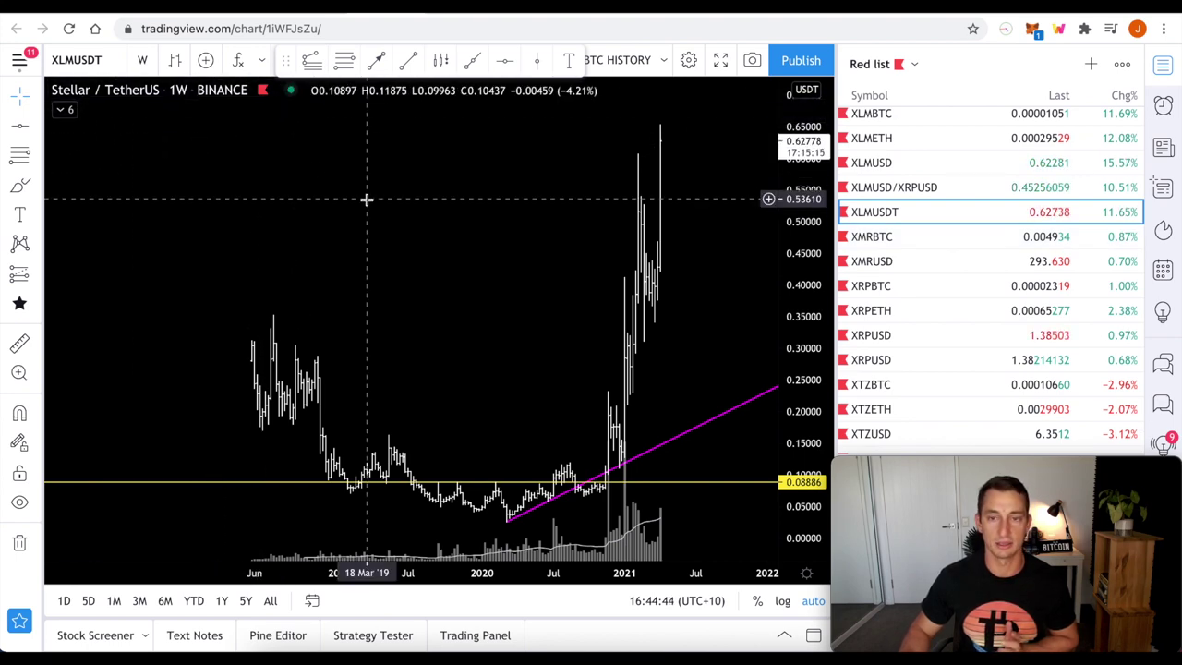
{"action": "left_click", "coordinate": [889, 169]}
{"action": "left_click", "coordinate": [621, 221]}
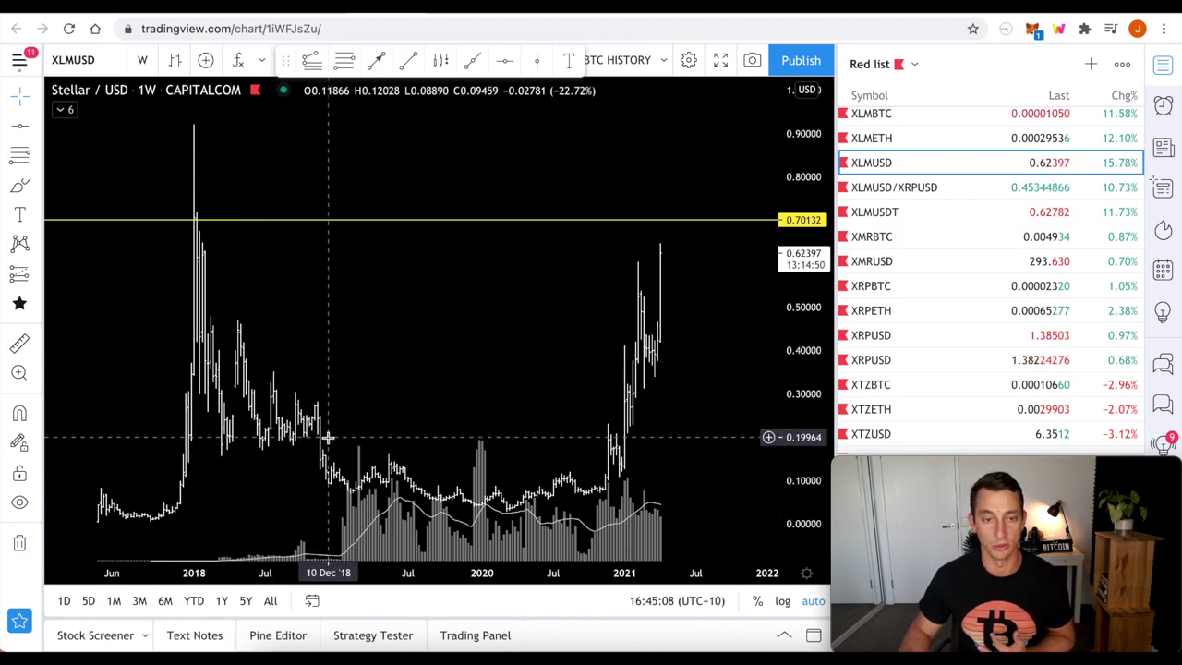
{"action": "left_click", "coordinate": [21, 126]}
{"action": "left_click", "coordinate": [614, 437]}
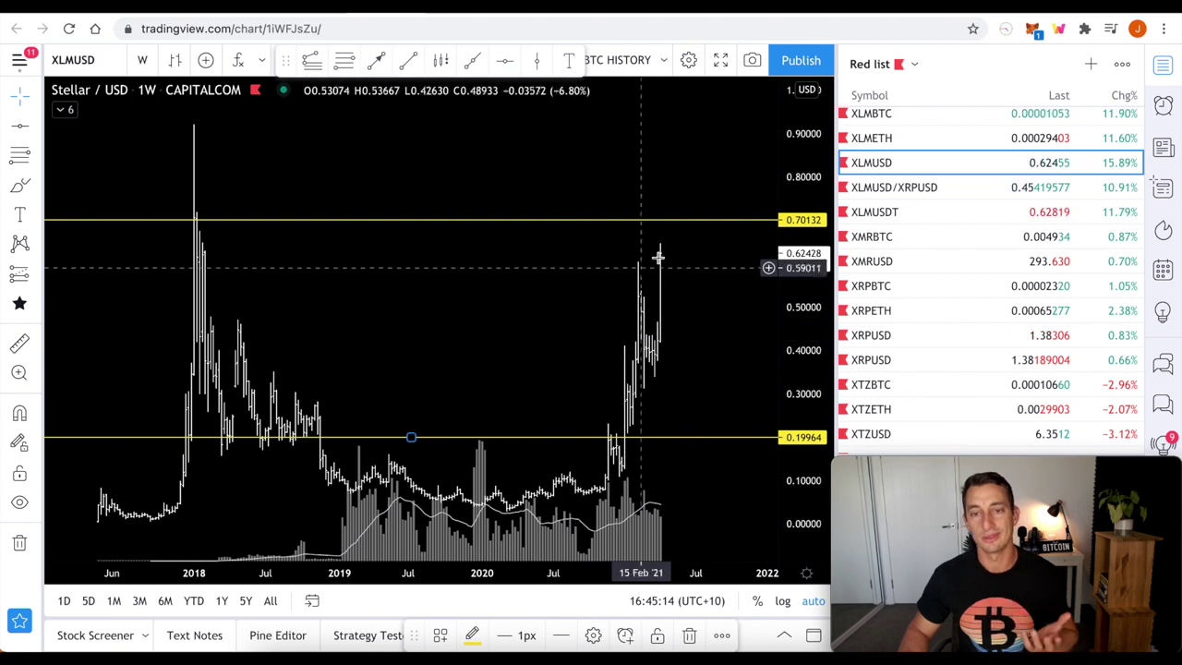
- Circle the early-2018 peak area and the April 2021 price area at the 0.70132 line with the Brush
{"action": "left_click", "coordinate": [21, 187]}
{"action": "mouse_move", "coordinate": [203, 204]}
{"action": "left_mouse_down"}
{"action": "mouse_move", "coordinate": [232, 227]}
{"action": "mouse_move", "coordinate": [152, 198]}
{"action": "left_mouse_up"}
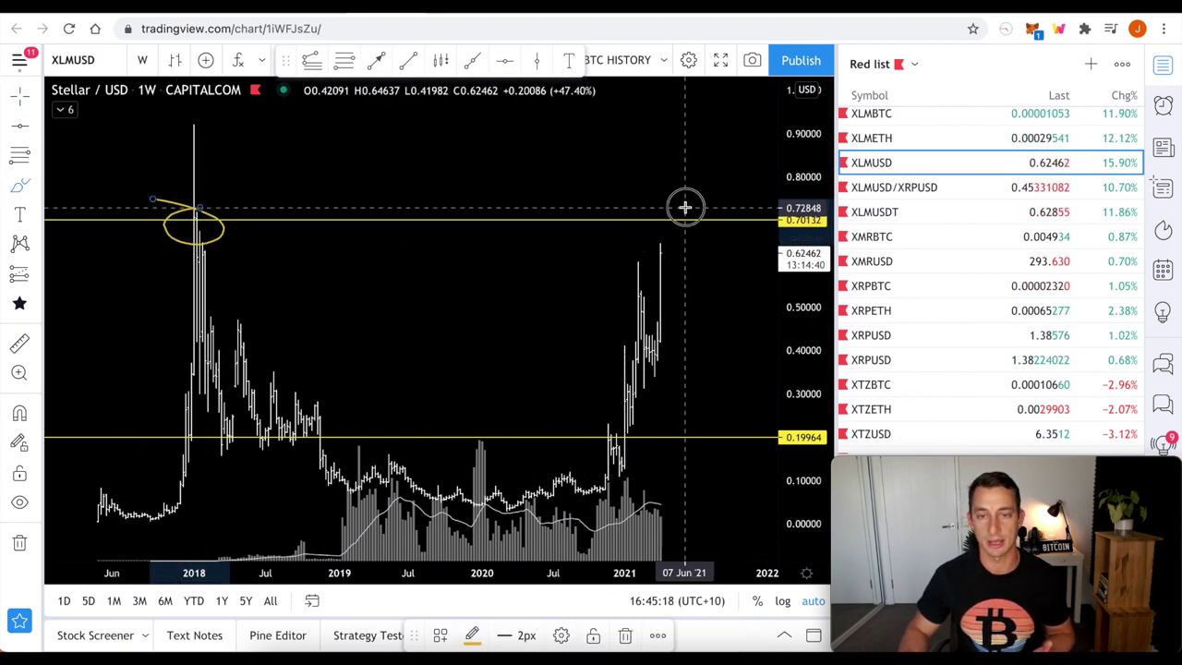
{"action": "mouse_move", "coordinate": [685, 207]}
{"action": "left_mouse_down"}
{"action": "mouse_move", "coordinate": [686, 230]}
{"action": "mouse_move", "coordinate": [658, 210]}
{"action": "left_mouse_up"}
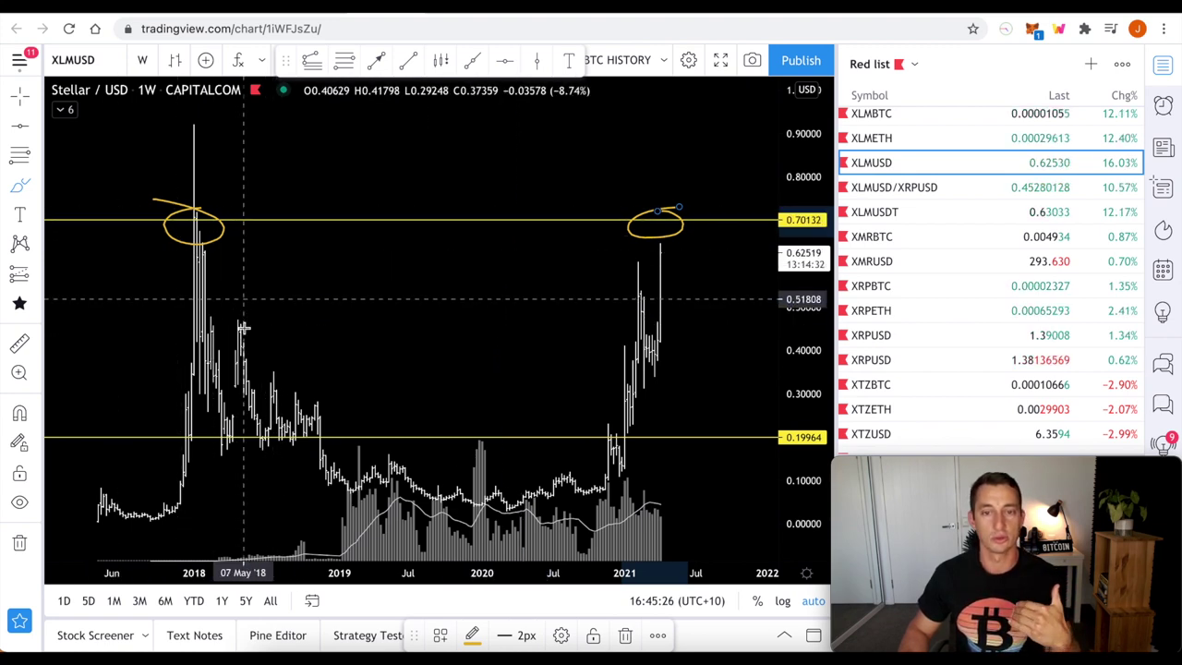
- Open the ADAUSD weekly chart from the Red list and compare its 2021 price with the 2018 high
{"action": "scroll", "coordinate": [960, 268], "scroll_direction": "up", "scroll_amount": 10}
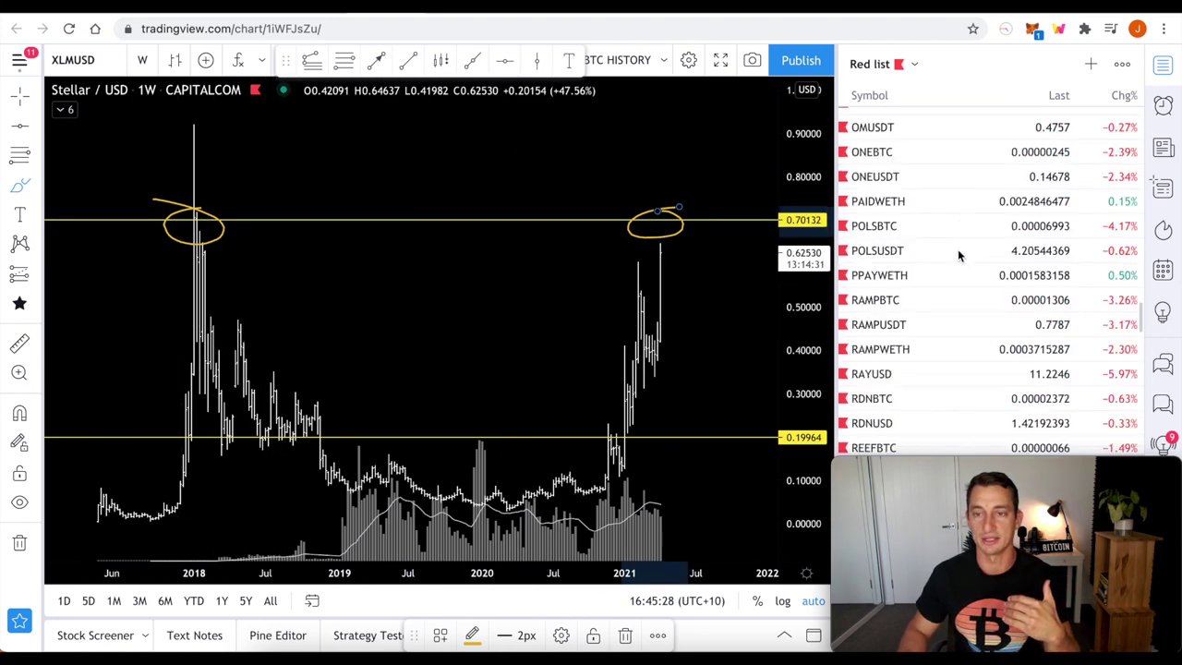
{"action": "scroll", "coordinate": [942, 245], "scroll_direction": "up", "scroll_amount": 15}
{"action": "scroll", "coordinate": [919, 238], "scroll_direction": "down", "scroll_amount": 2}
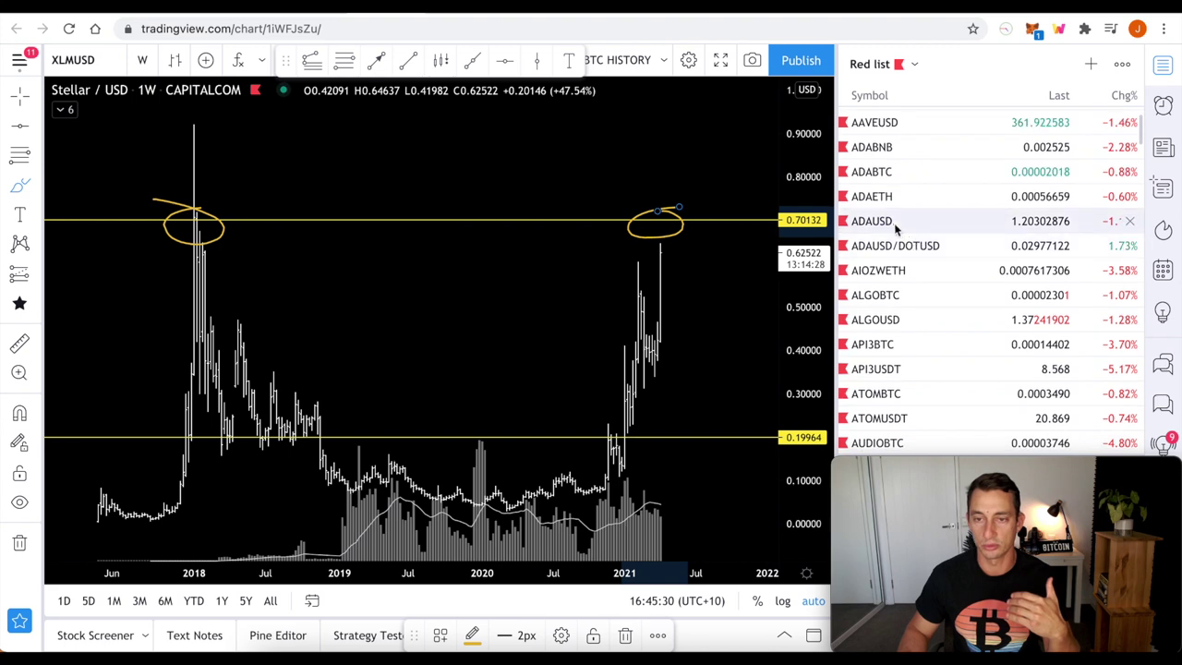
{"action": "left_click", "coordinate": [883, 229]}
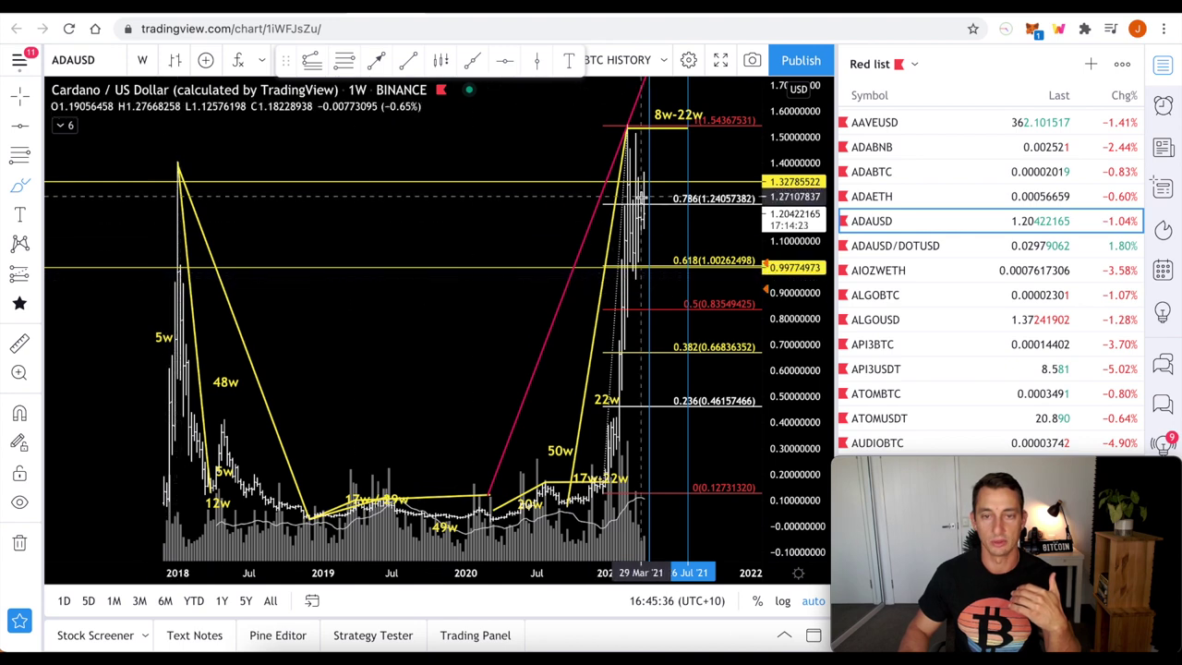
- Open the ETHUSD weekly chart from the Red list and compare its 2021 rally with the 2018 high
{"action": "scroll", "coordinate": [868, 263], "scroll_direction": "down", "scroll_amount": 5}
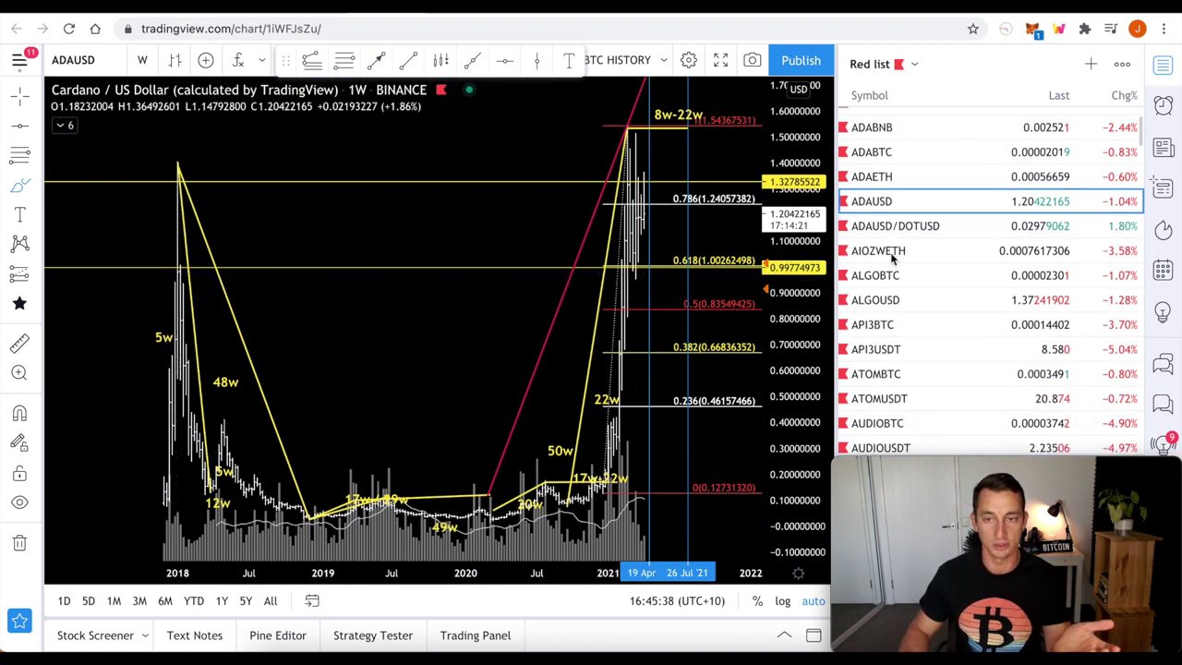
{"action": "scroll", "coordinate": [891, 260], "scroll_direction": "down", "scroll_amount": 10}
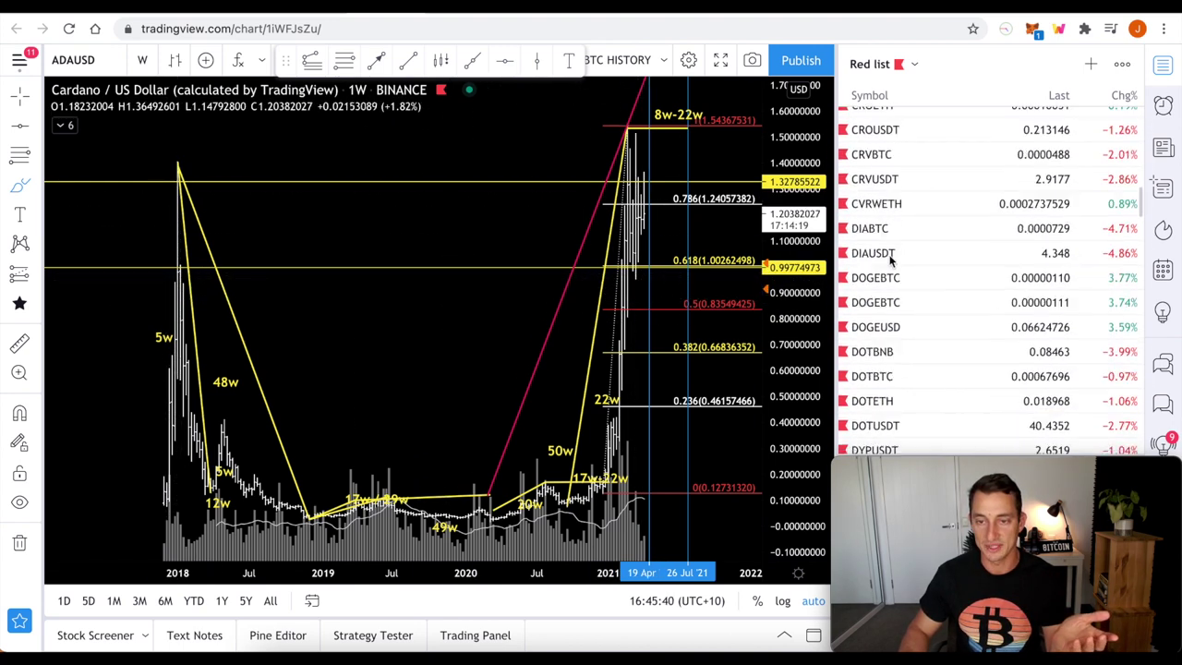
{"action": "left_click", "coordinate": [883, 345]}
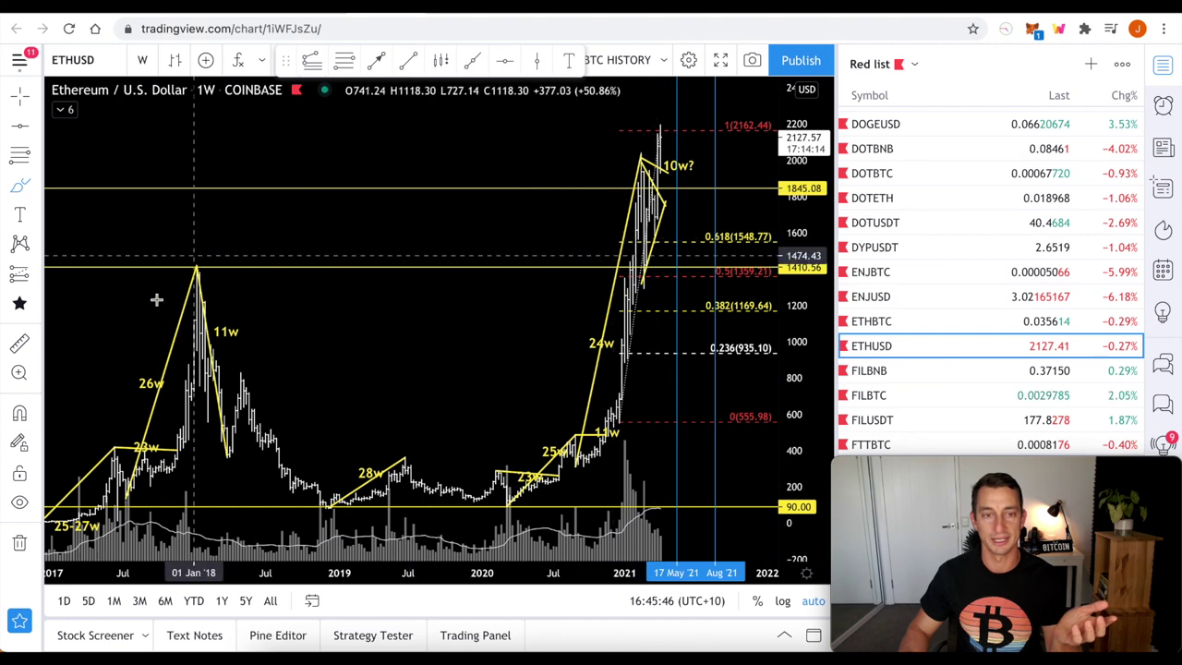
- Return to the XLMUSD weekly chart through the Red list
{"action": "scroll", "coordinate": [968, 260], "scroll_direction": "down", "scroll_amount": 5}
{"action": "scroll", "coordinate": [969, 260], "scroll_direction": "down", "scroll_amount": 15}
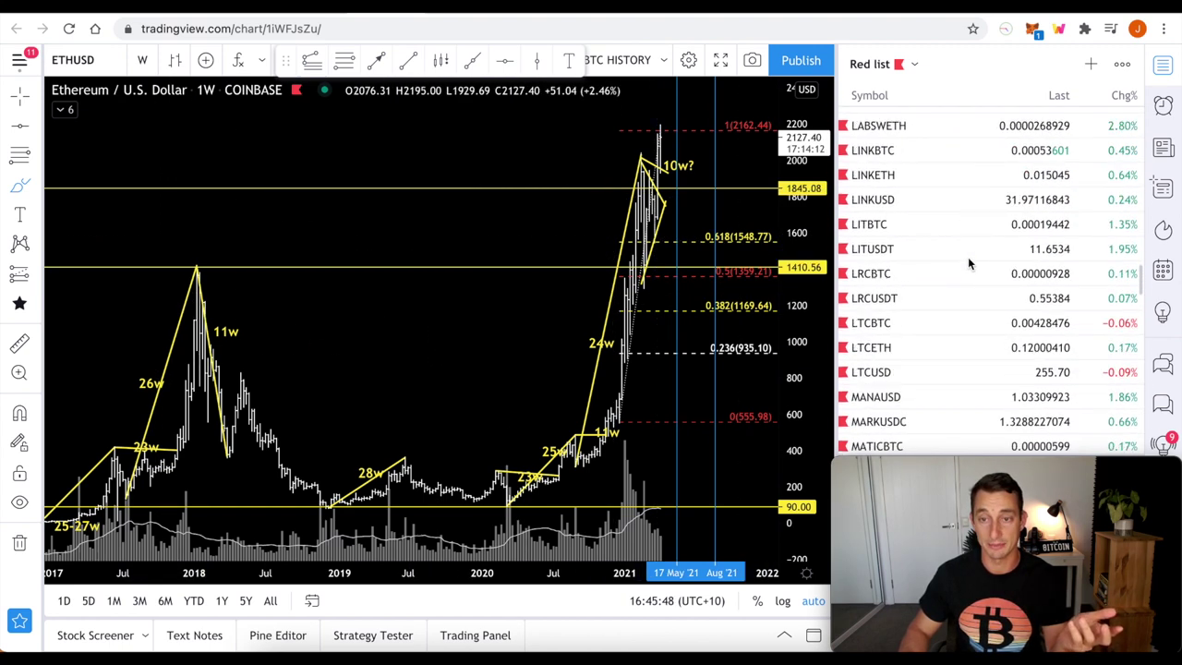
{"action": "scroll", "coordinate": [964, 255], "scroll_direction": "down", "scroll_amount": 4}
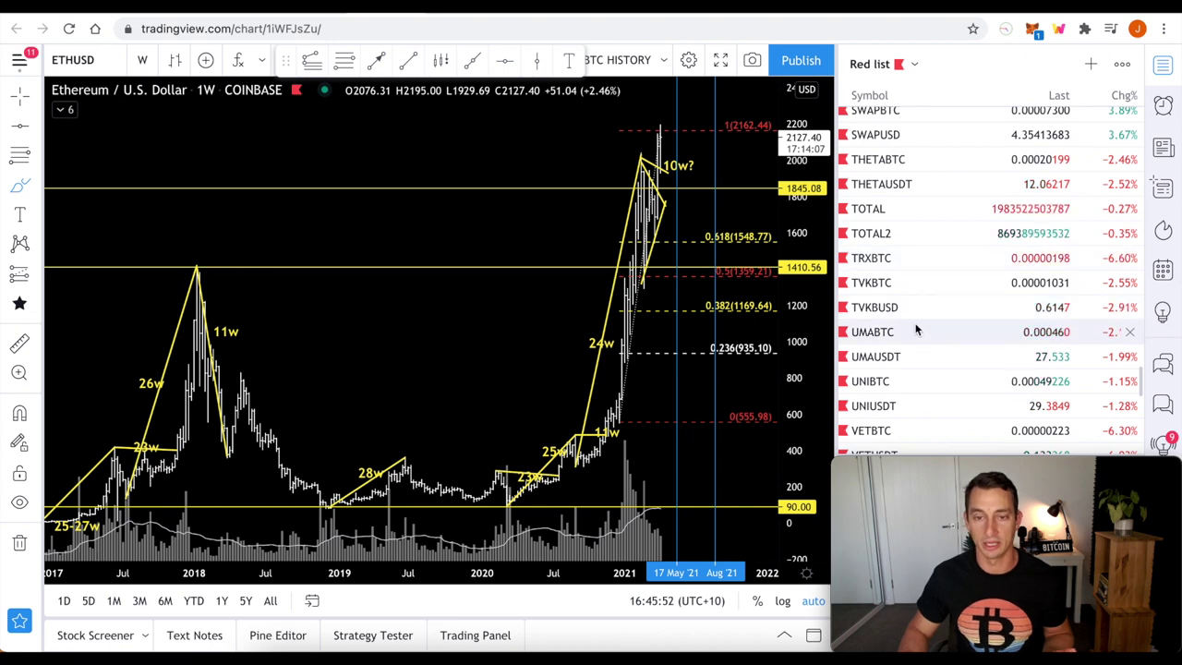
{"action": "scroll", "coordinate": [910, 304], "scroll_direction": "down", "scroll_amount": 5}
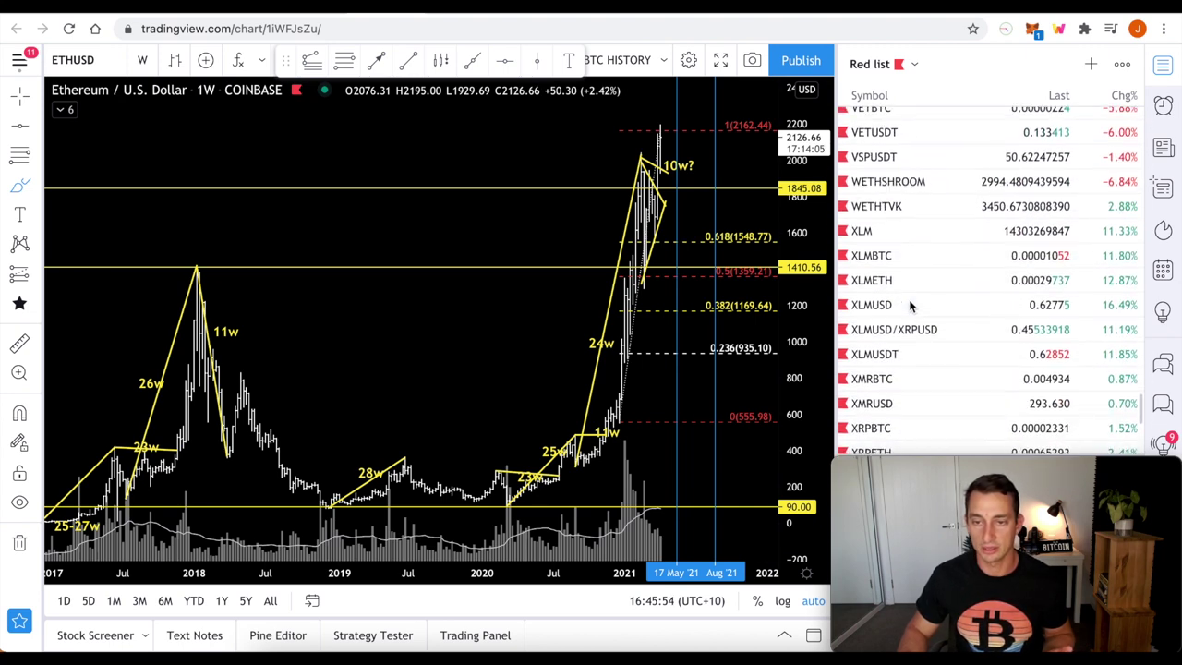
{"action": "left_click", "coordinate": [884, 302]}
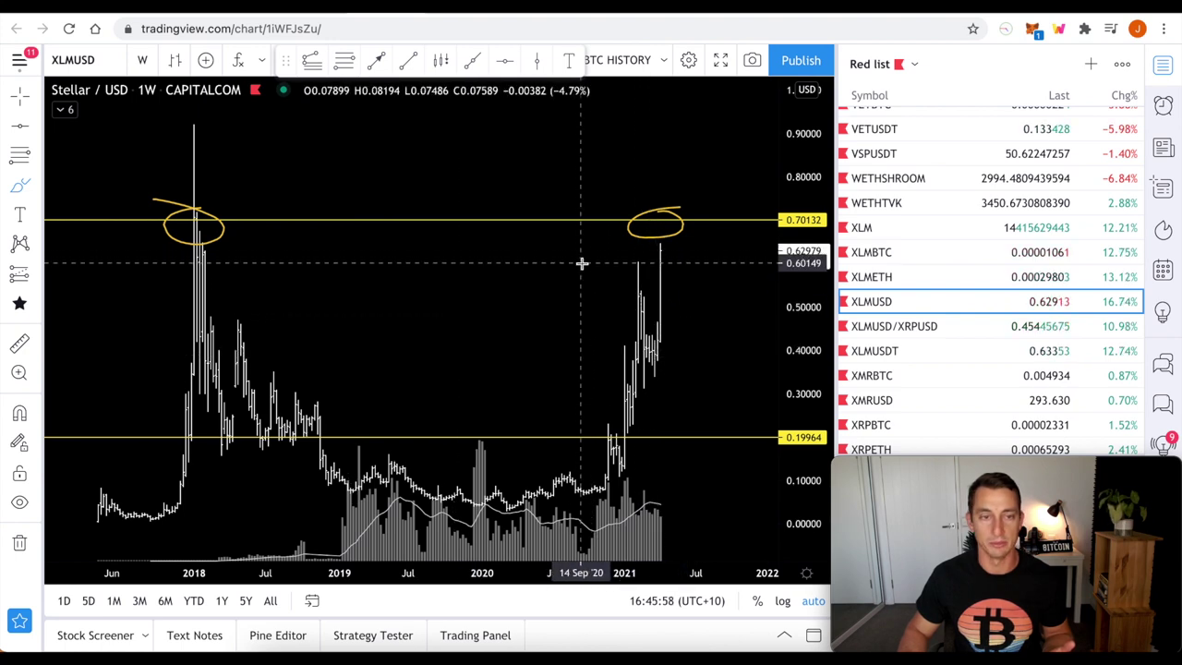
- Measure the XLMUSD distance from the current April 2021 price up to the January 2018 all-time high
{"action": "left_click", "coordinate": [19, 343]}
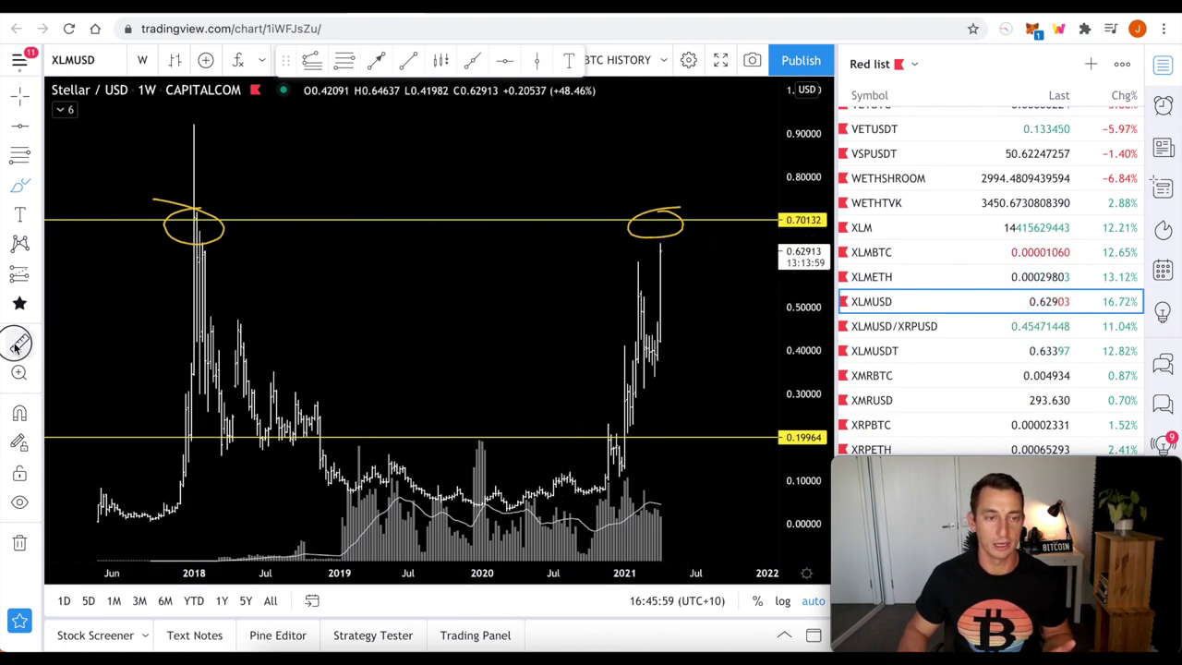
{"action": "left_click", "coordinate": [673, 235]}
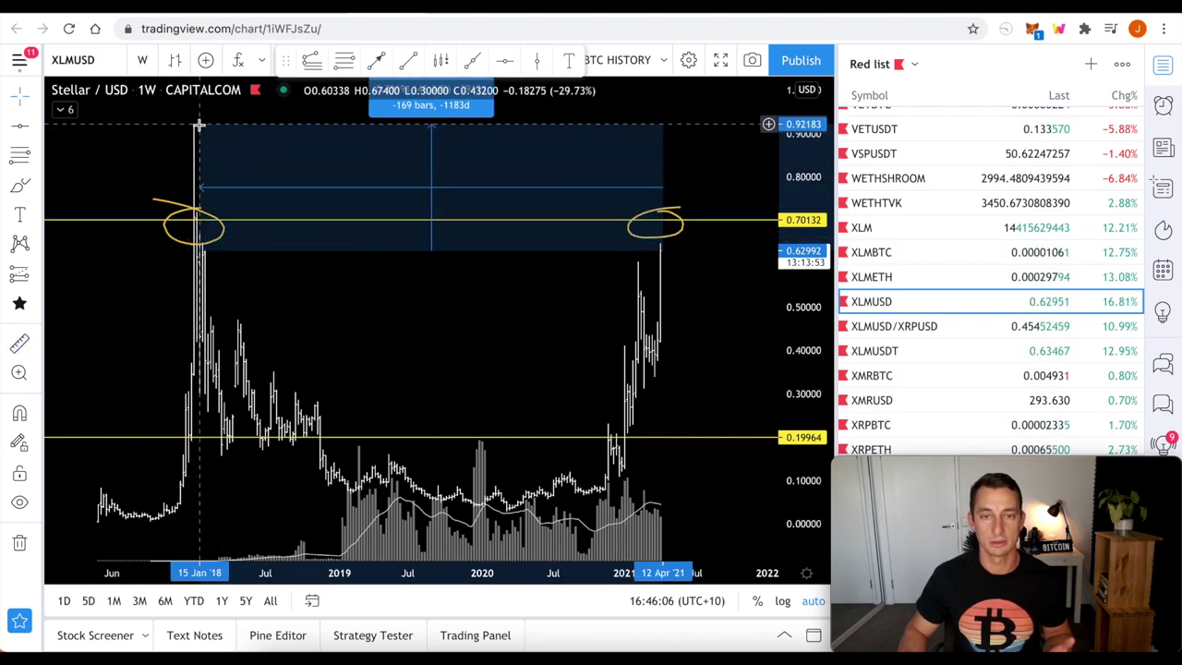
{"action": "left_click", "coordinate": [198, 123]}
{"action": "left_click_drag", "start_coordinate": [805, 167], "coordinate": [804, 185]}
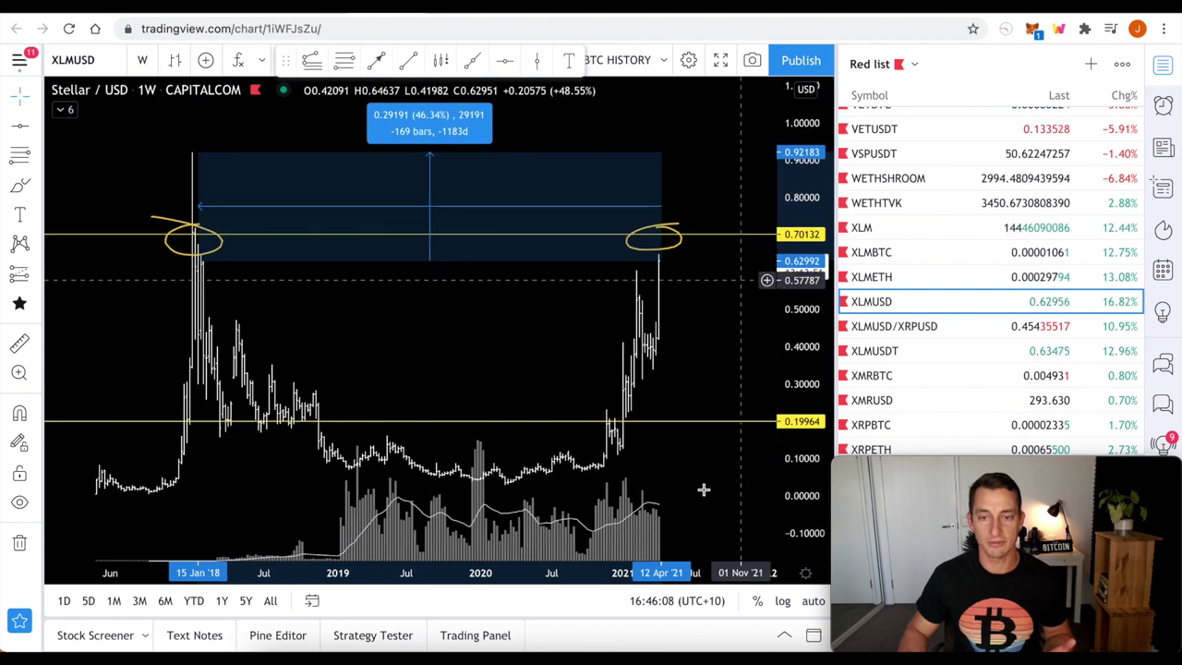
- Restore automatic price scaling on the XLMUSD chart and measure a possible pullback from the April 2021 price
{"action": "left_click", "coordinate": [813, 600]}
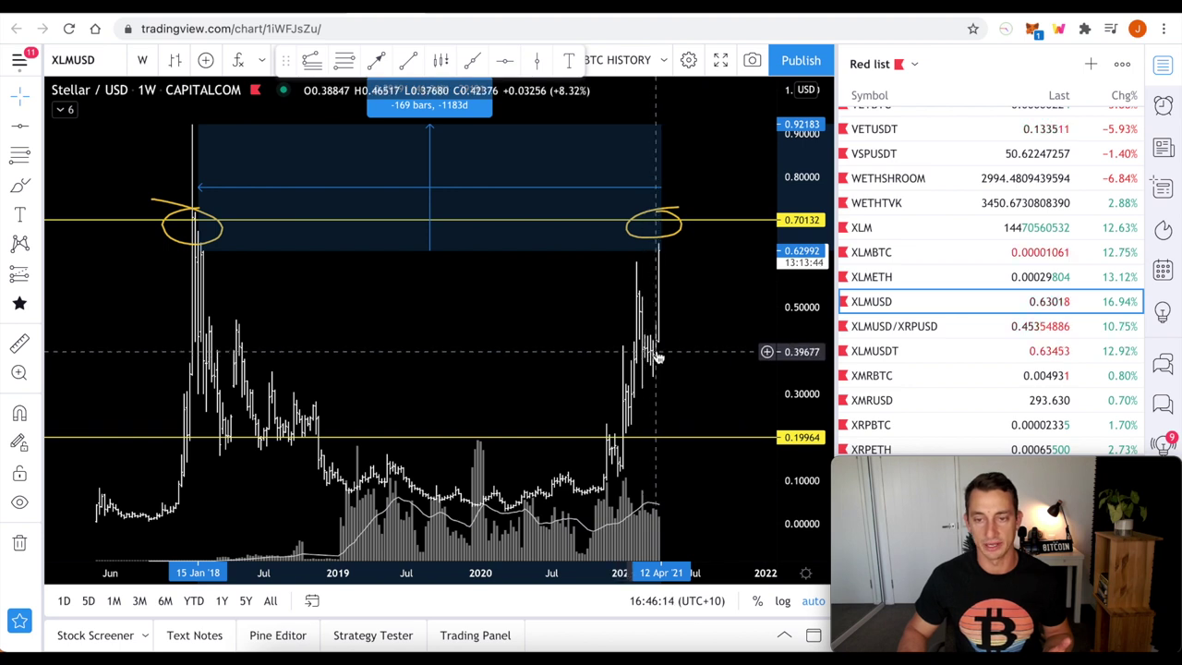
{"action": "key", "text": "Escape"}
{"action": "left_click", "coordinate": [20, 343]}
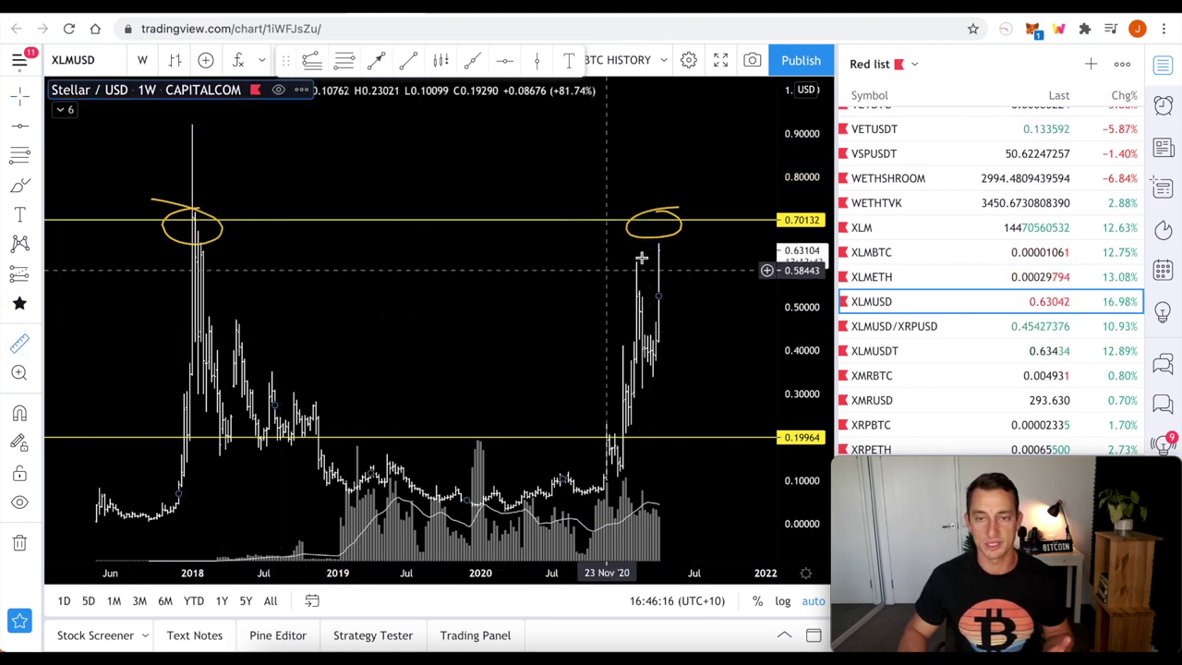
{"action": "left_click", "coordinate": [659, 245]}
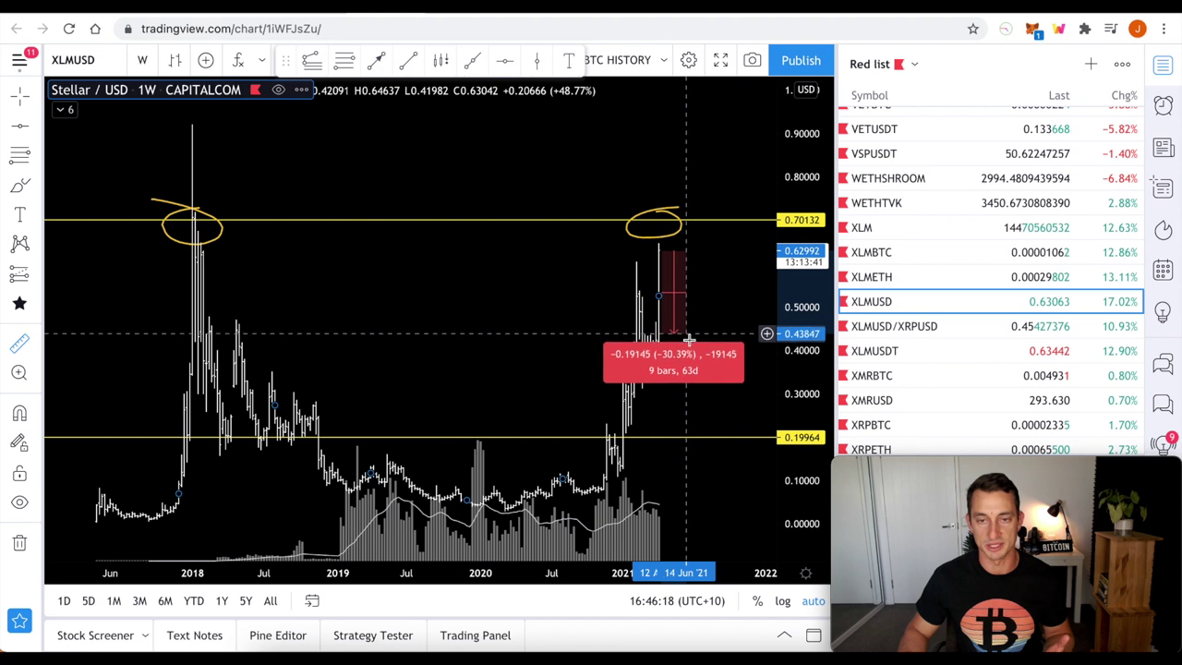
{"action": "left_click", "coordinate": [692, 308]}
{"action": "left_click", "coordinate": [721, 293]}
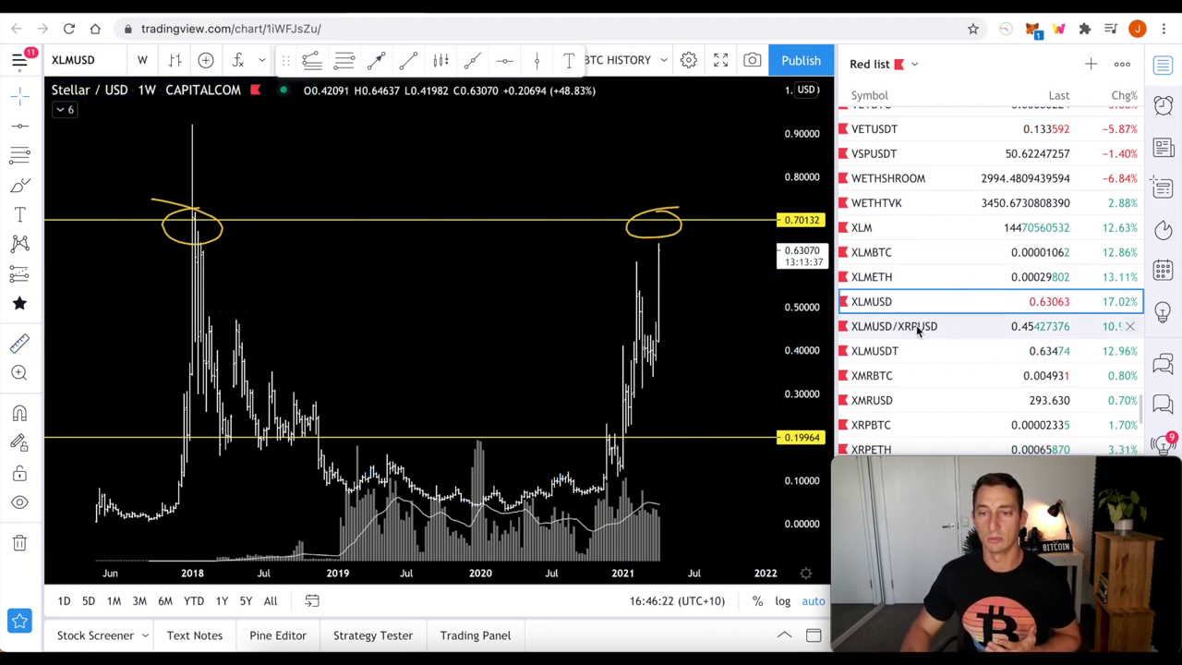
- View the XLMBTC weekly chart, then open XRPBTC and examine its April 2021 rally against the Fibonacci retracement levels
{"action": "left_click", "coordinate": [884, 256]}
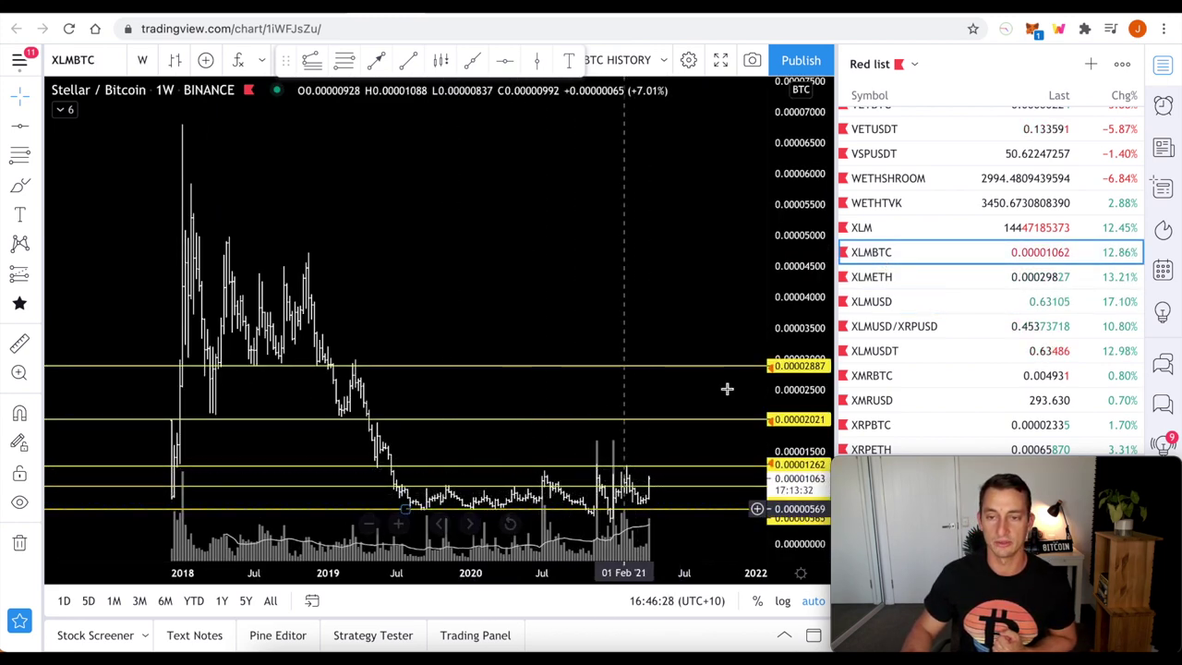
{"action": "left_click", "coordinate": [870, 425]}
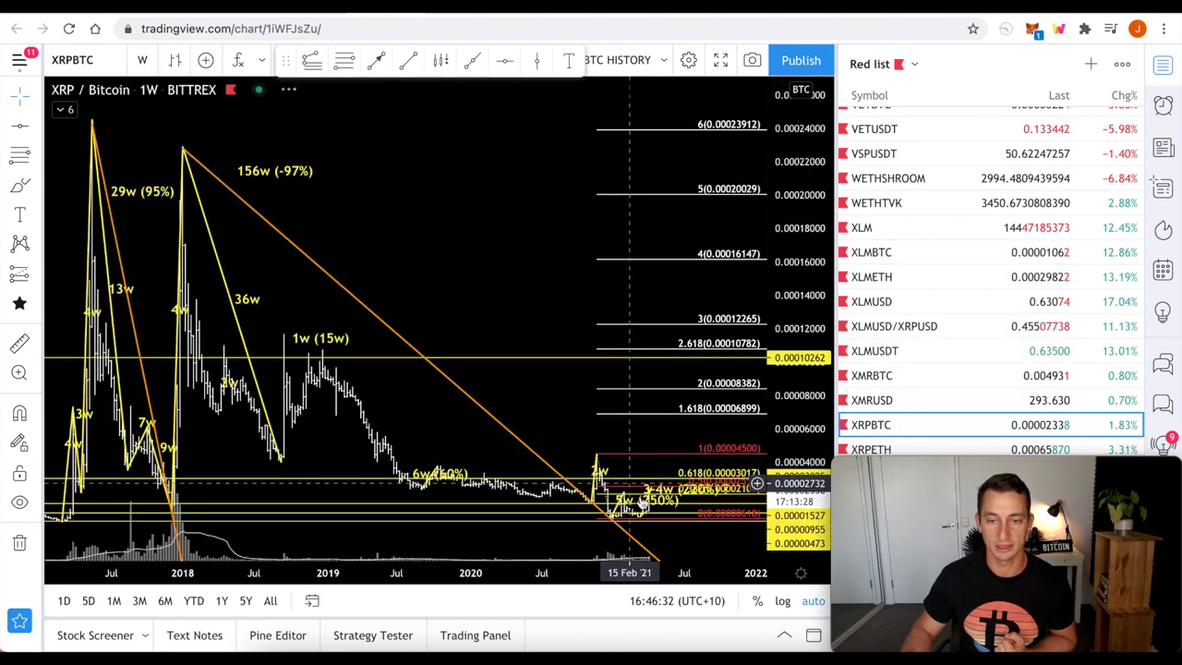
{"action": "scroll", "coordinate": [651, 501], "scroll_direction": "up", "scroll_amount": 2}
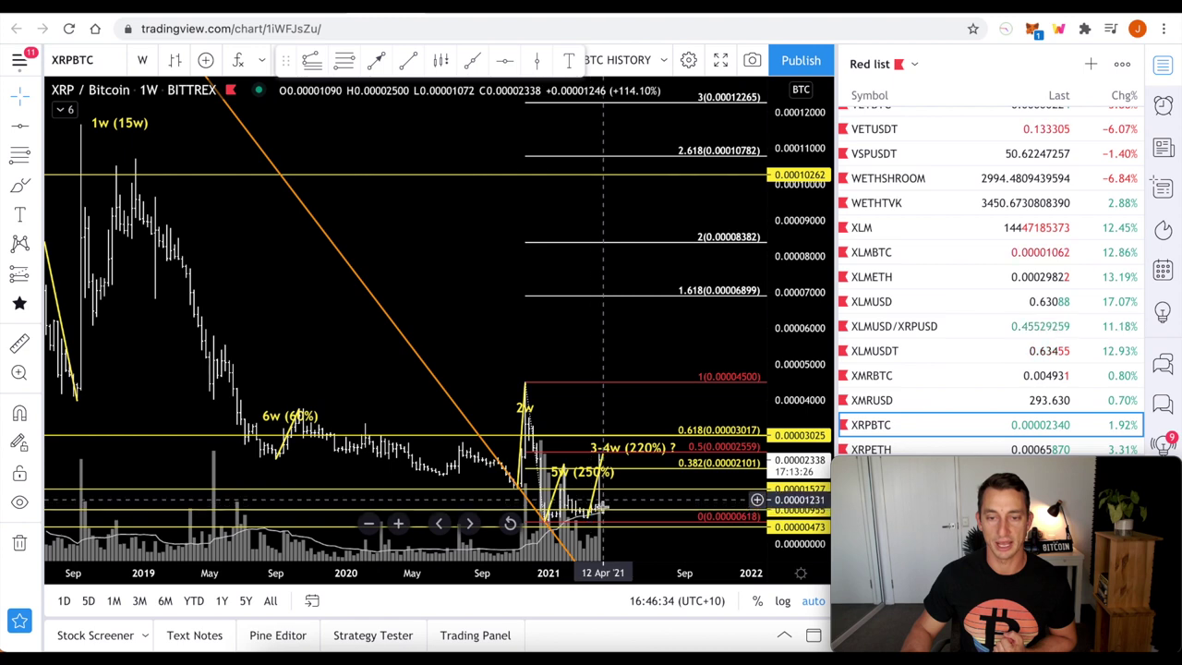
{"action": "scroll", "coordinate": [607, 515], "scroll_direction": "up", "scroll_amount": 2}
{"action": "scroll", "coordinate": [607, 515], "scroll_direction": "up", "scroll_amount": 3}
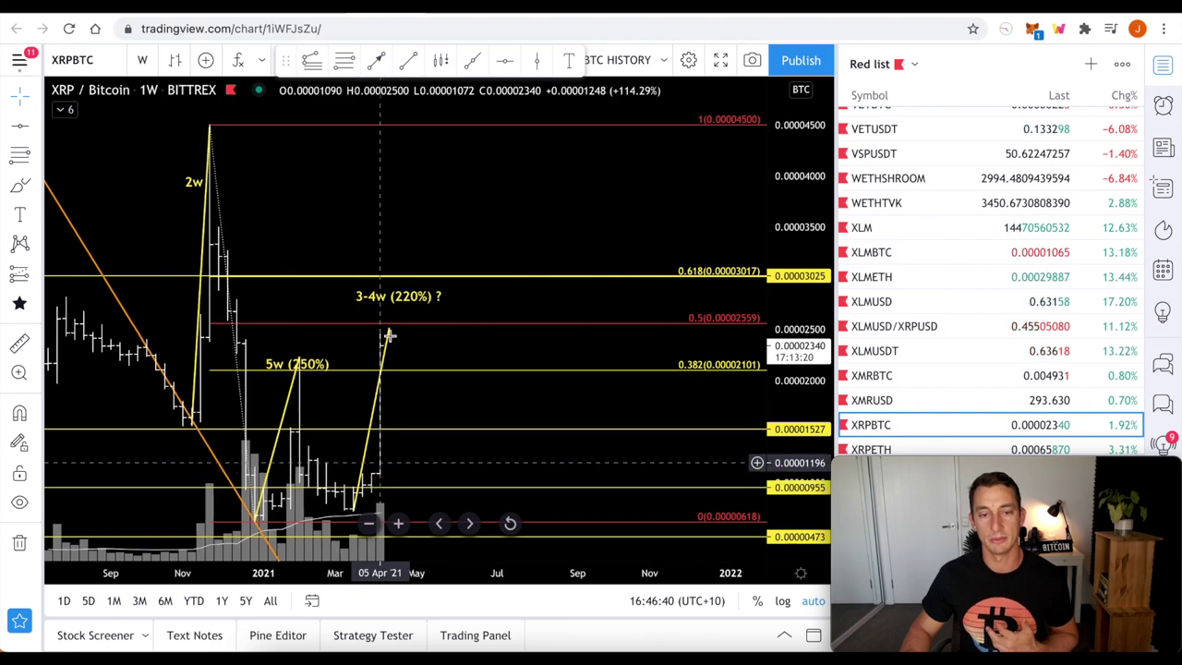
{"action": "scroll", "coordinate": [887, 277], "scroll_direction": "down", "scroll_amount": 1}
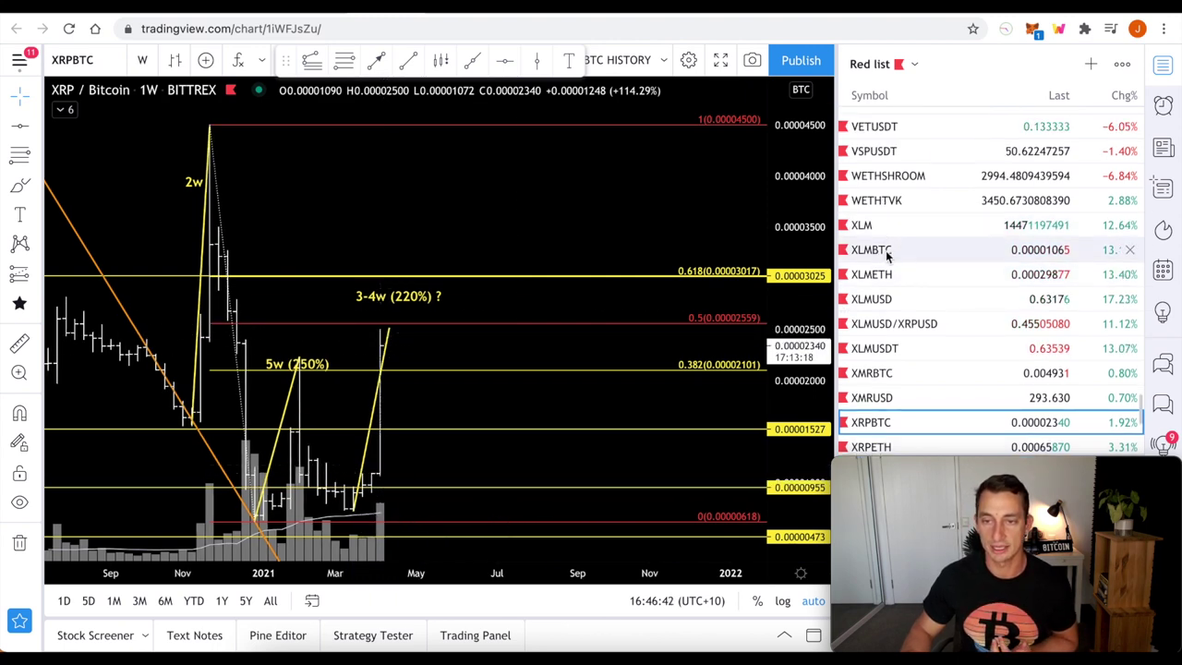
- Return to the XLMBTC weekly chart and measure the rise from the late March 2021 prices to the April 2021 price
{"action": "left_click", "coordinate": [886, 250]}
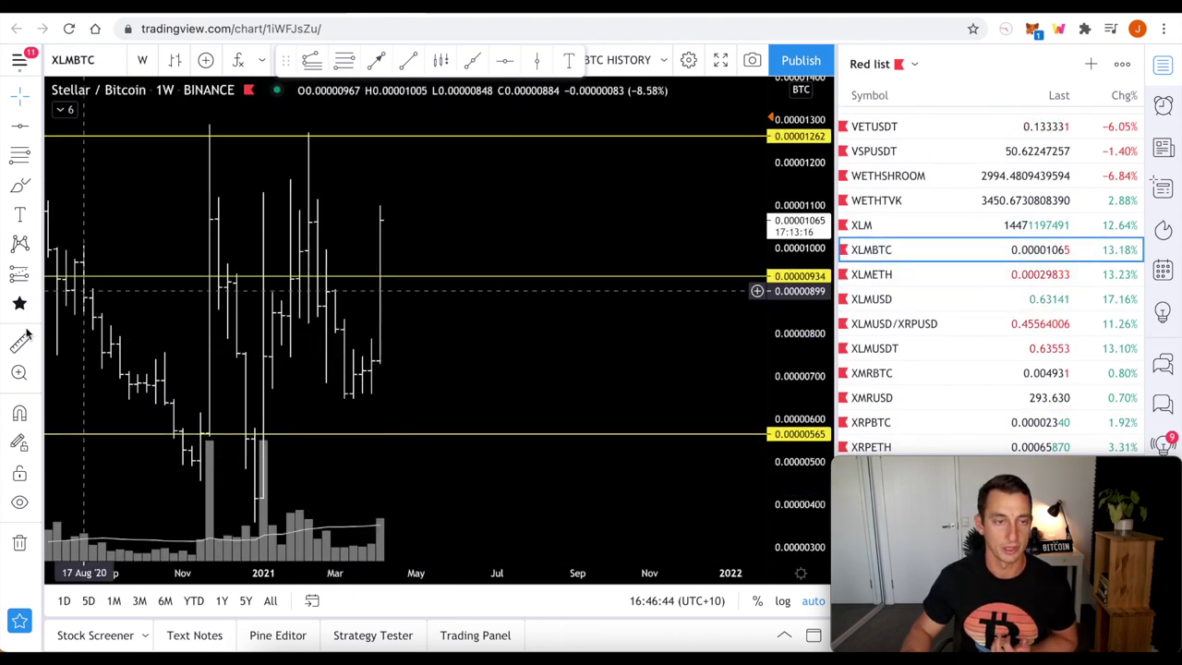
{"action": "left_click", "coordinate": [365, 375]}
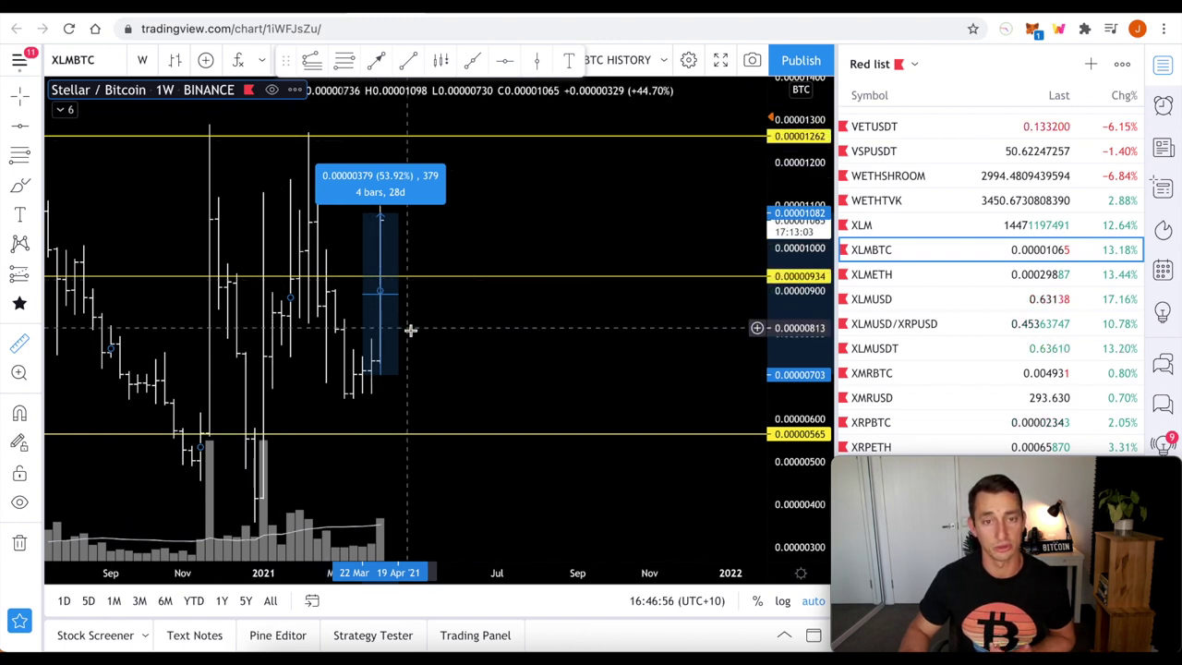
{"action": "left_click", "coordinate": [379, 330]}
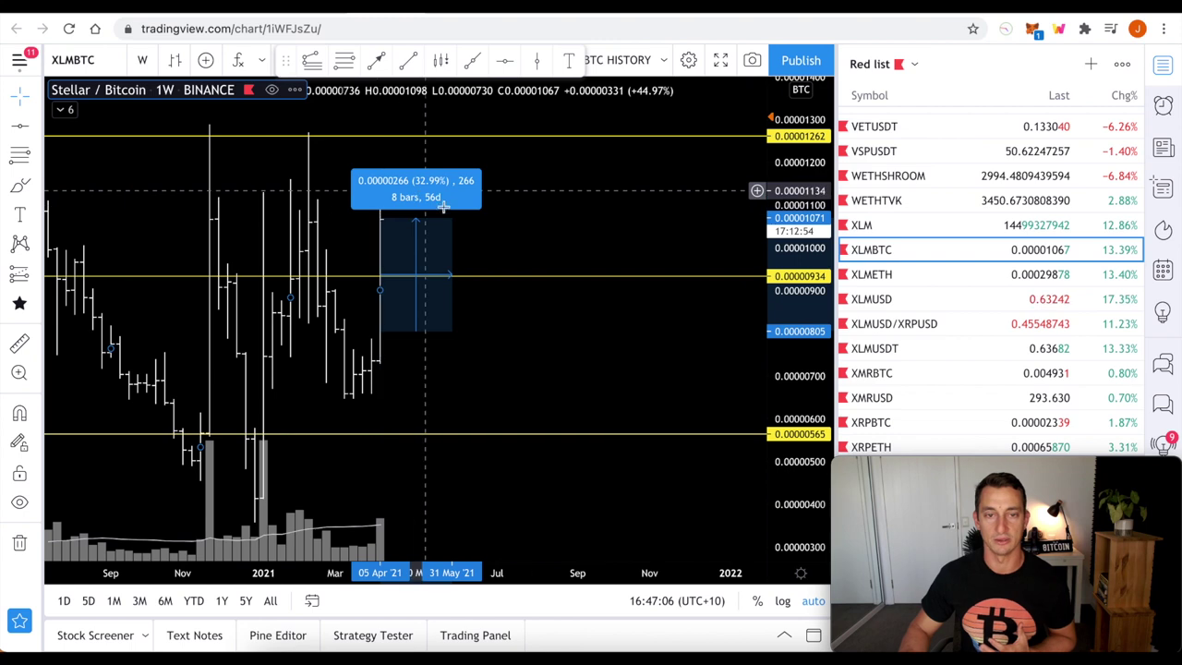
- Raise the lowest horizontal support line on the XLMBTC chart to 0.00000613
{"action": "scroll", "coordinate": [504, 327], "scroll_direction": "down", "scroll_amount": 10}
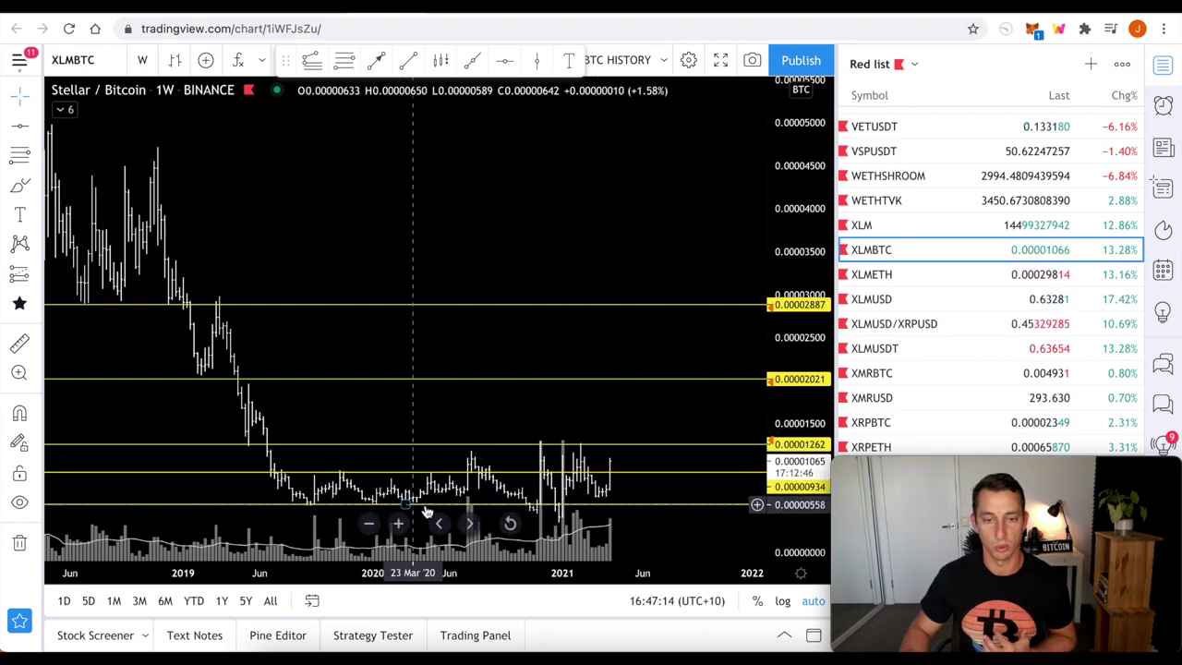
{"action": "scroll", "coordinate": [623, 510], "scroll_direction": "up", "scroll_amount": 5}
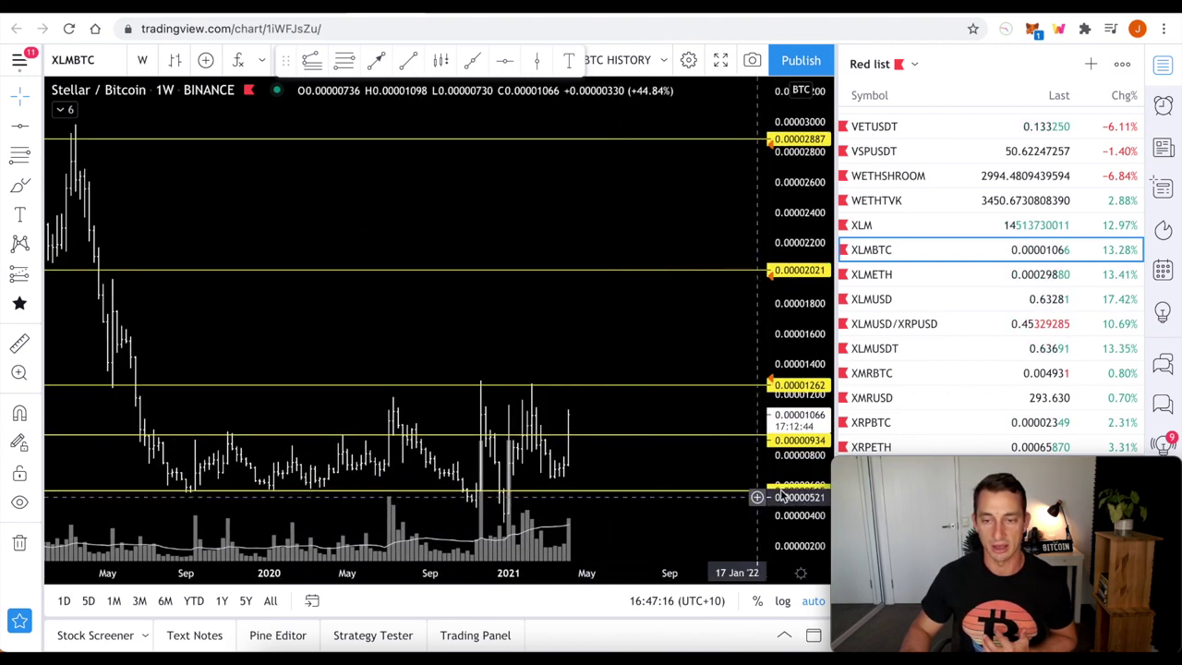
{"action": "left_click_drag", "start_coordinate": [607, 490], "coordinate": [606, 483]}
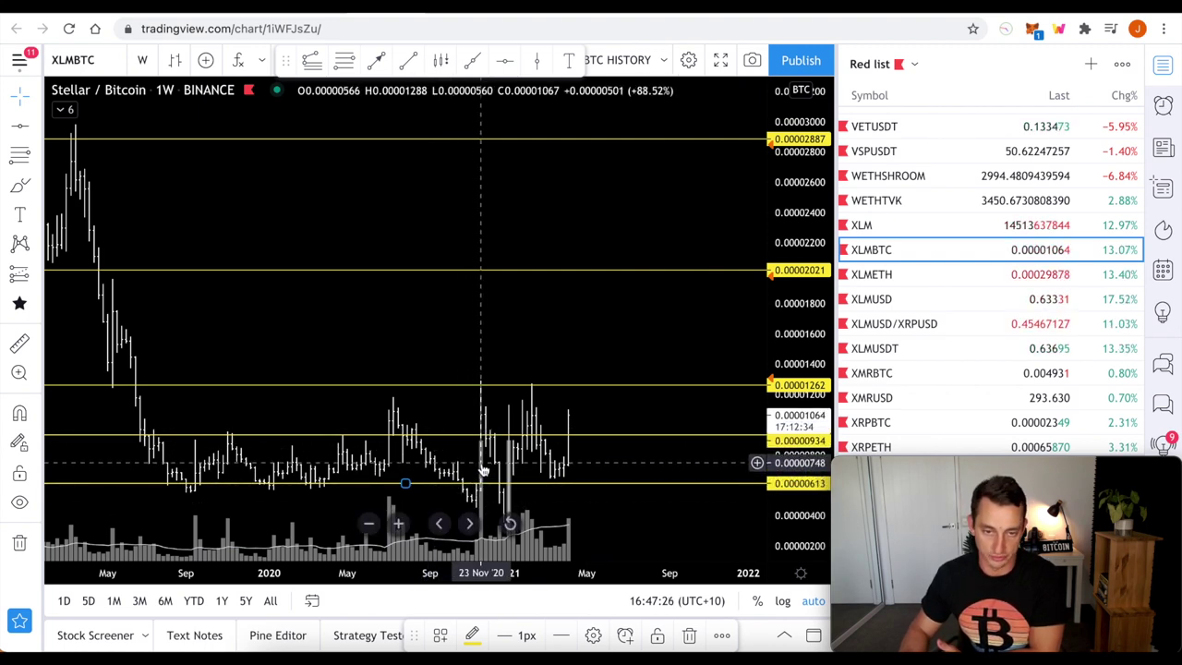
{"action": "scroll", "coordinate": [482, 471], "scroll_direction": "up", "scroll_amount": 5}
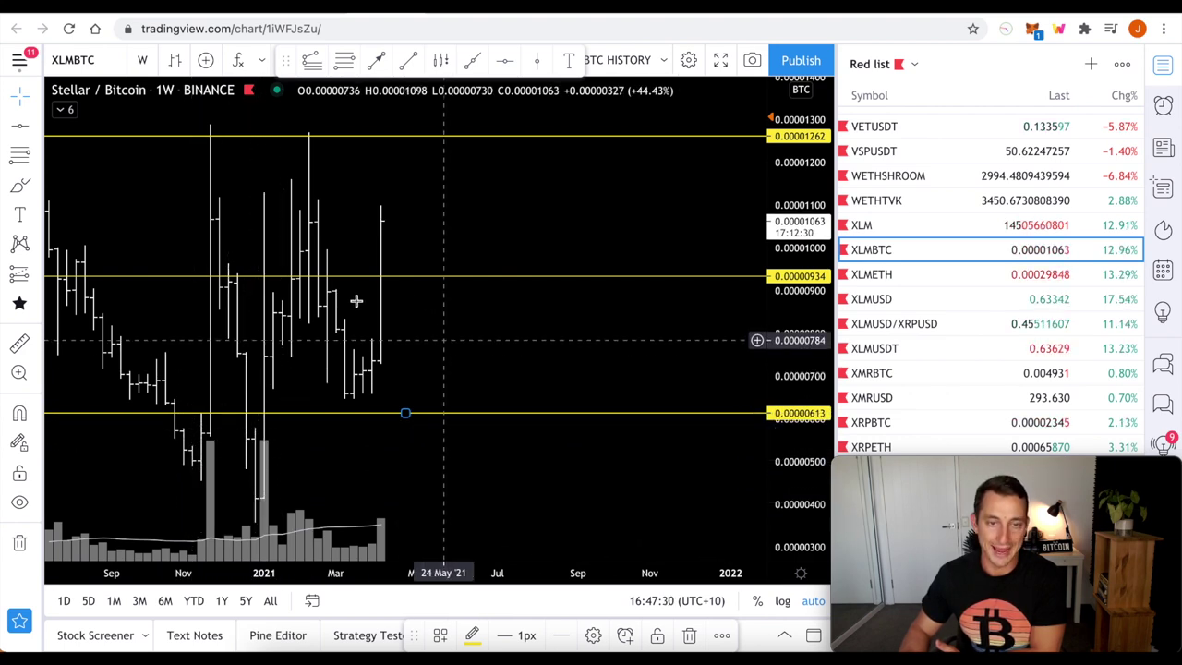
- Examine the XLMBTC highs since late 2020 against the 0.00001262 resistance line and the full price history
{"action": "scroll", "coordinate": [526, 369], "scroll_direction": "down", "scroll_amount": 8}
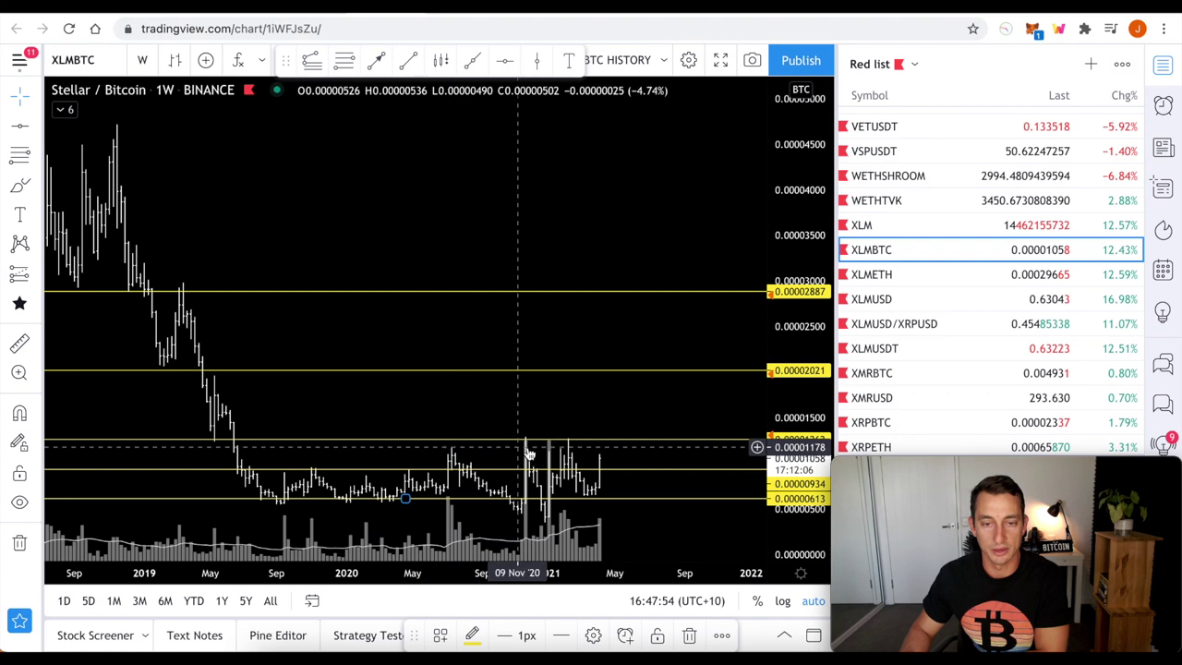
{"action": "left_click", "coordinate": [550, 457]}
{"action": "left_click", "coordinate": [572, 441]}
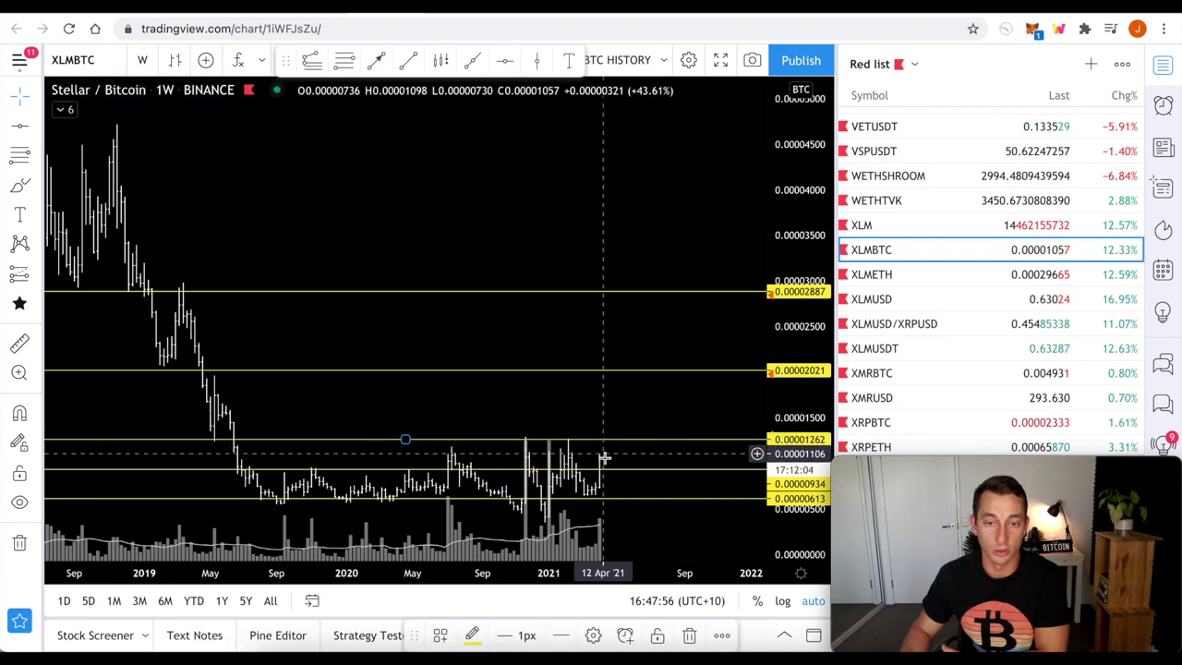
{"action": "scroll", "coordinate": [652, 465], "scroll_direction": "down", "scroll_amount": 6}
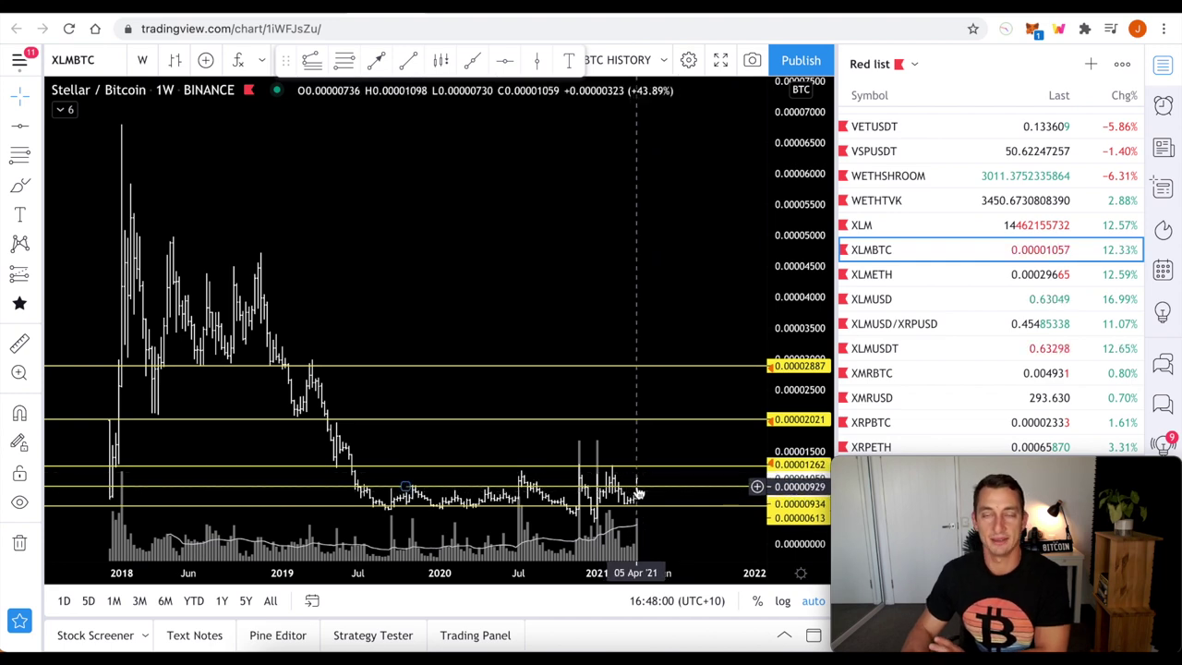
- Measure the XLMBTC rise from the April 2021 price up to the 0.00002887 resistance line
{"action": "left_click", "coordinate": [19, 342]}
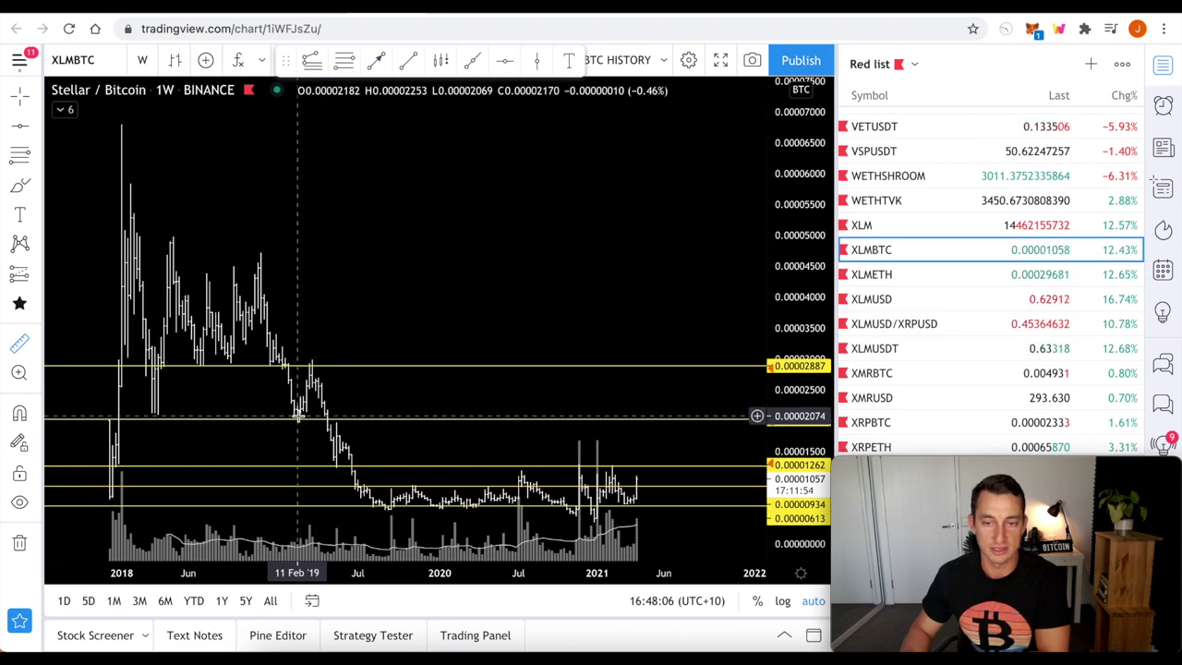
{"action": "left_click_drag", "start_coordinate": [452, 461], "coordinate": [652, 475]}
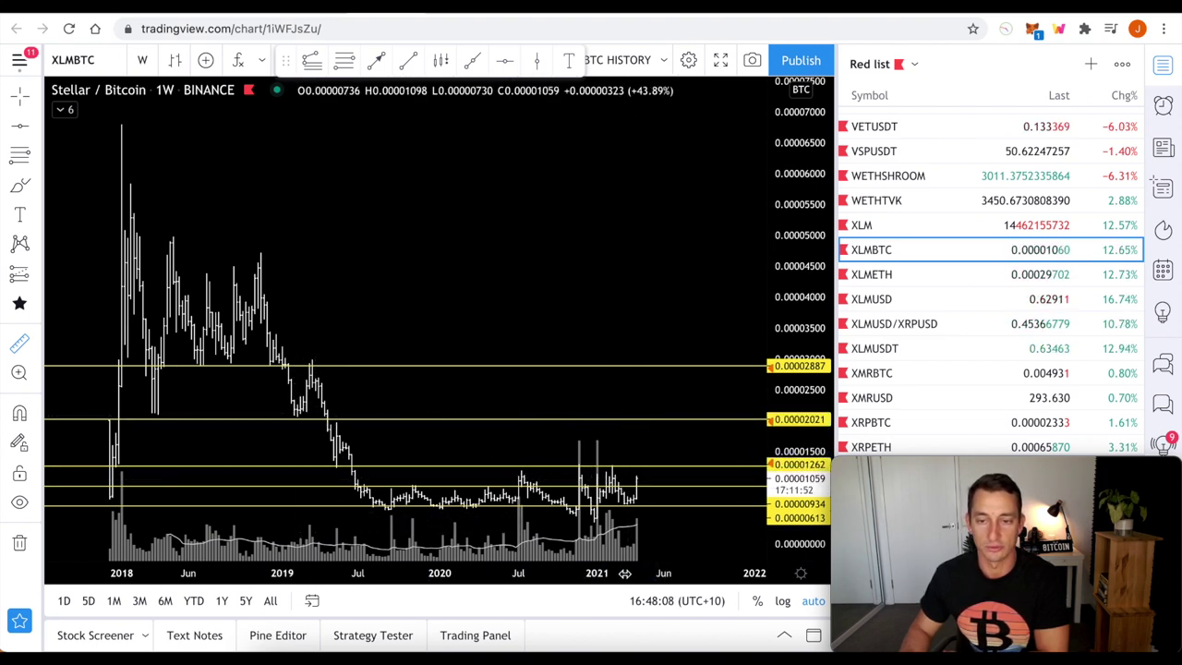
{"action": "left_click", "coordinate": [639, 480]}
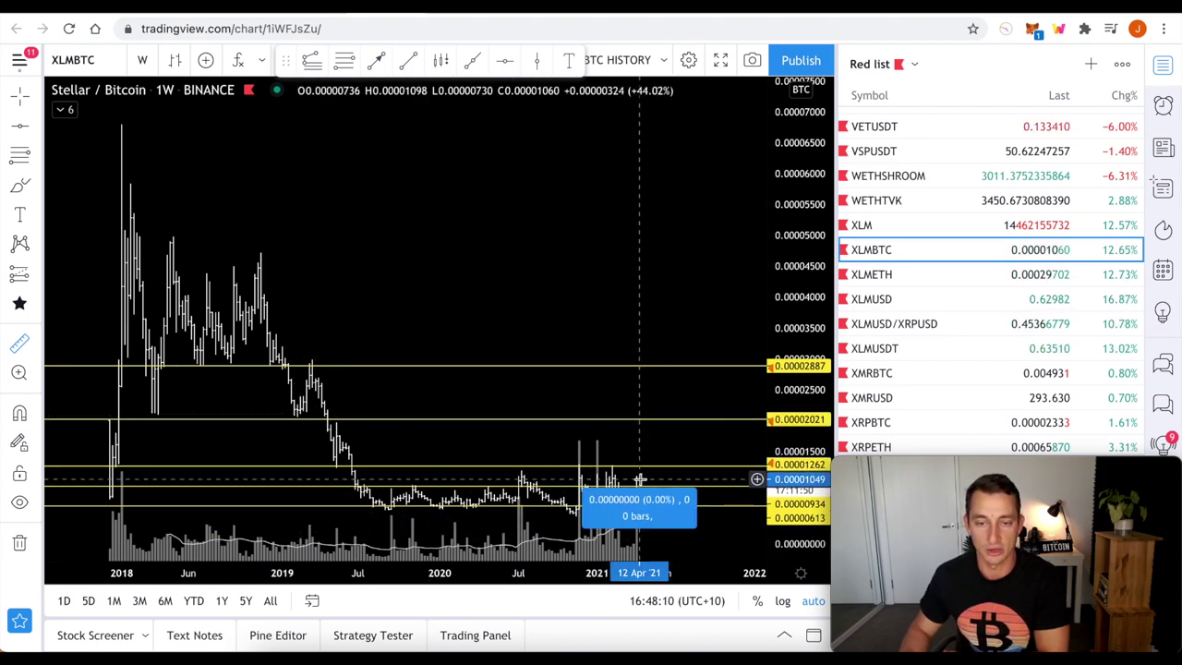
{"action": "left_click", "coordinate": [680, 367]}
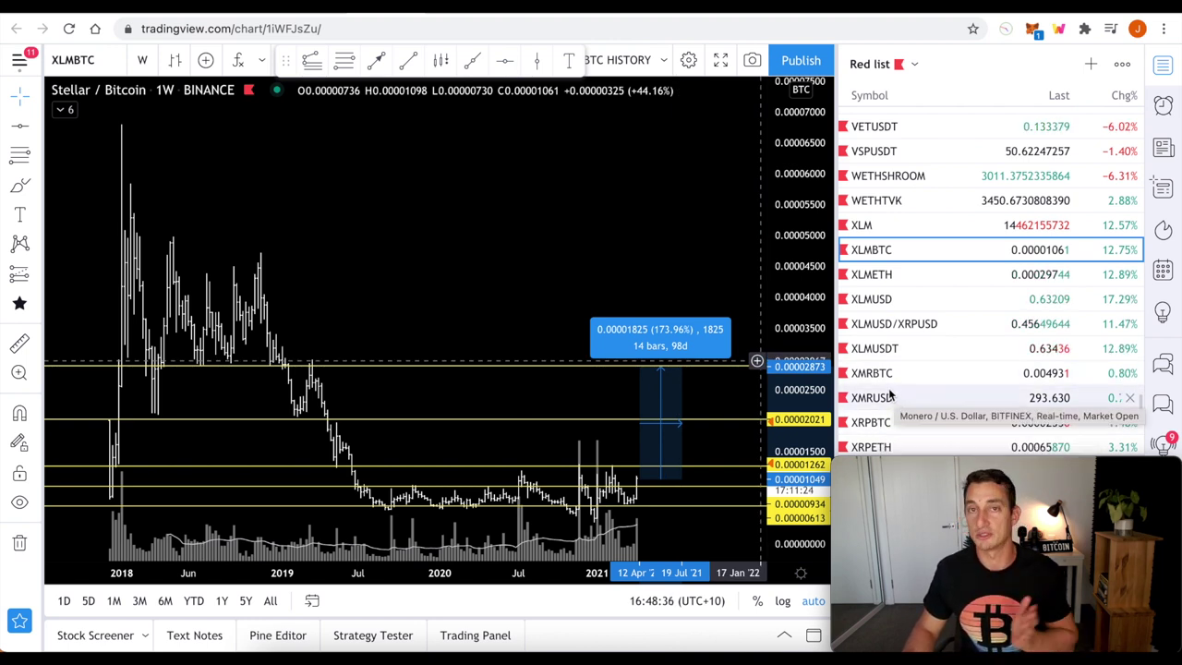
{"action": "scroll", "coordinate": [634, 477], "scroll_direction": "down", "scroll_amount": 1}
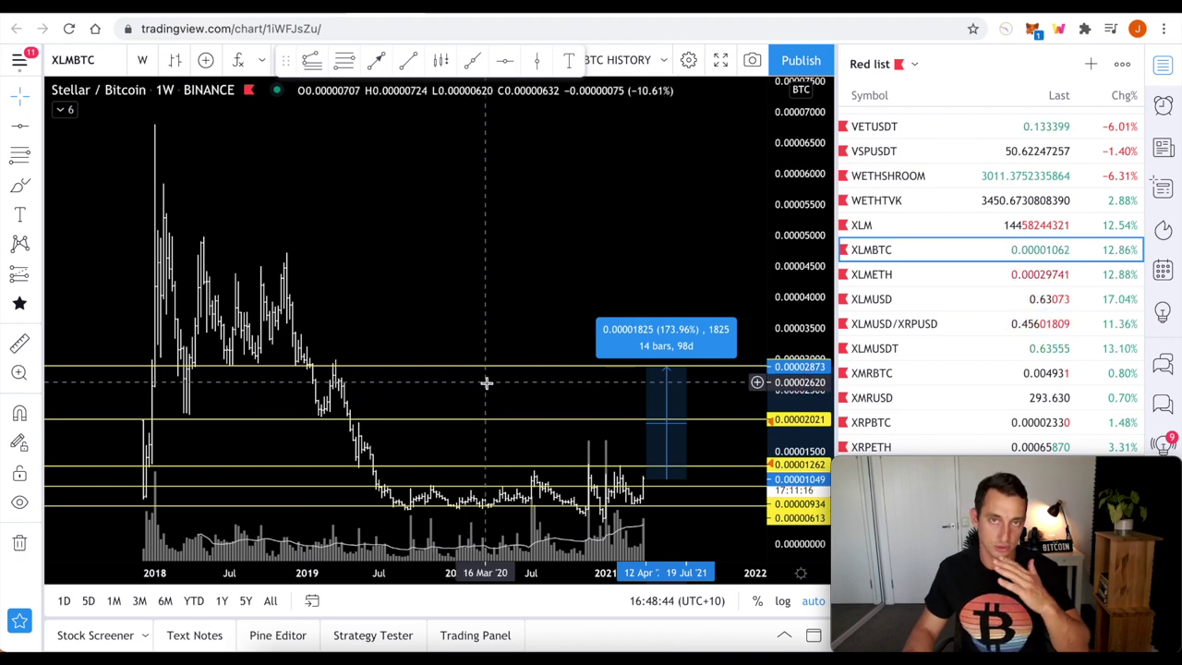
{"action": "left_click", "coordinate": [572, 414]}
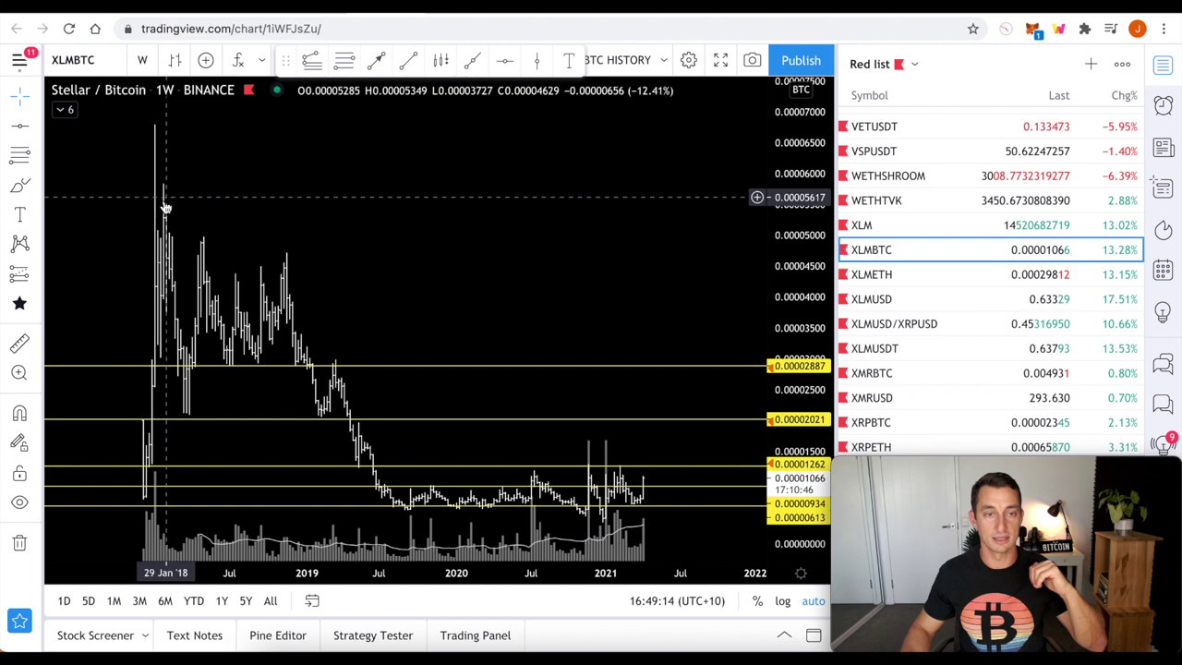
- Measure the XLMBTC decline from the January 2018 high down to the March 2018 low
{"action": "left_click", "coordinate": [155, 127]}
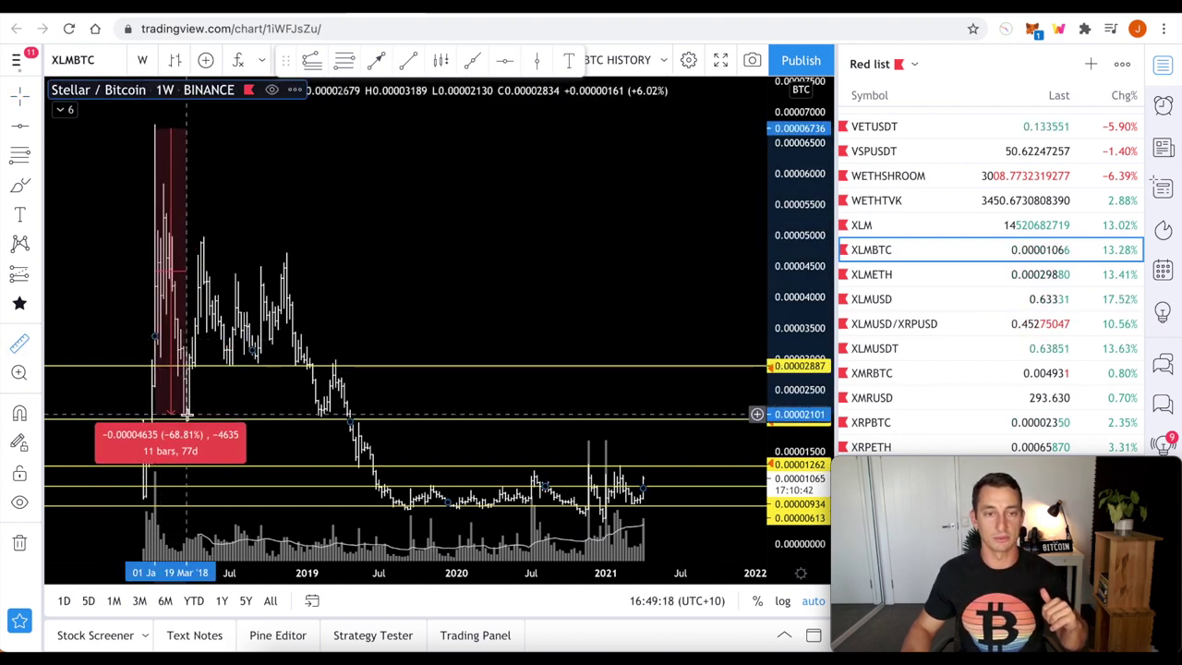
{"action": "left_click", "coordinate": [186, 416]}
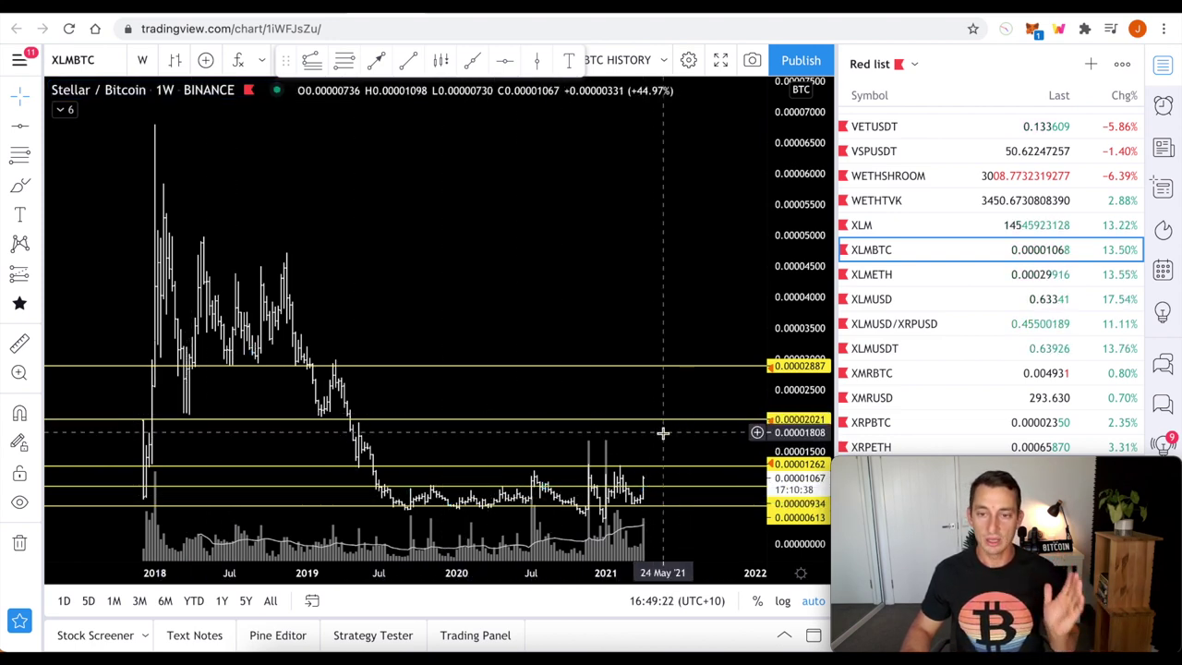
- Open the XLMUSD weekly chart and measure the successive pullbacks from the November 2020, January 2021 and February 2021 highs
{"action": "left_click", "coordinate": [892, 300]}
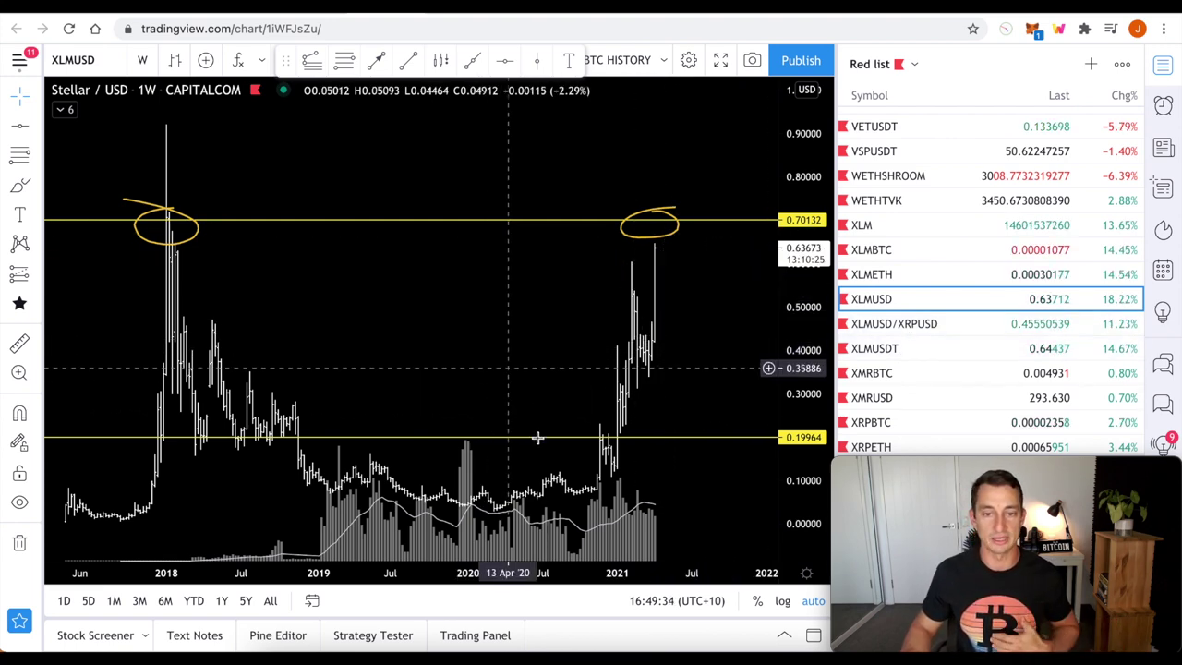
{"action": "left_click", "coordinate": [604, 425]}
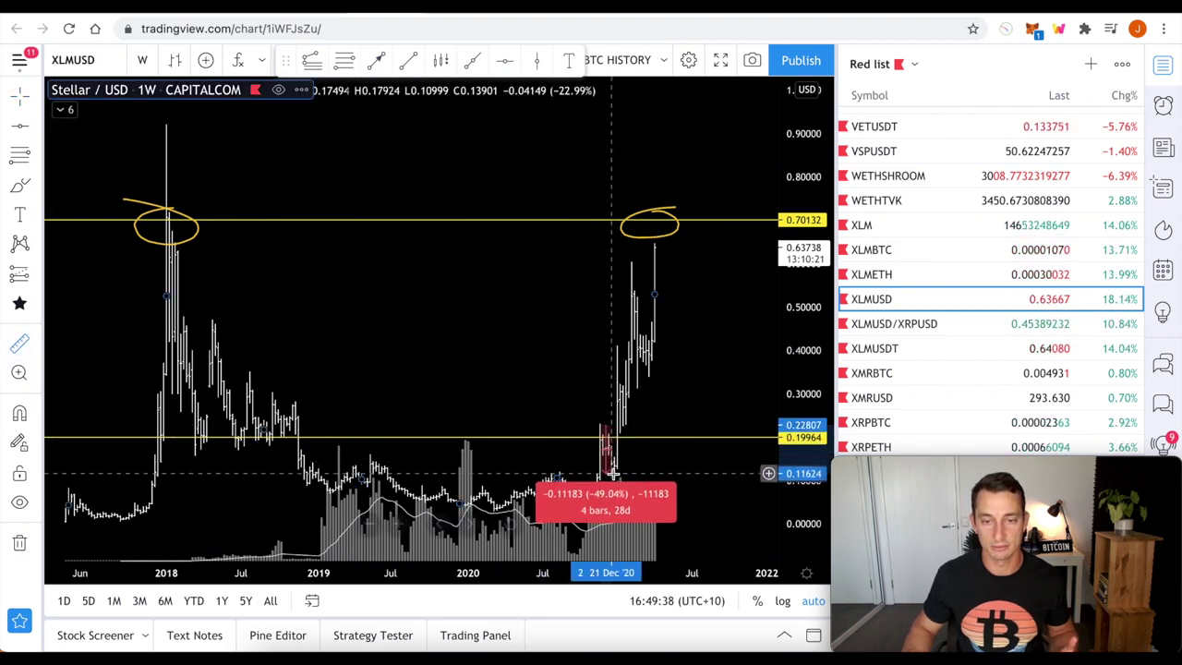
{"action": "left_click", "coordinate": [598, 523]}
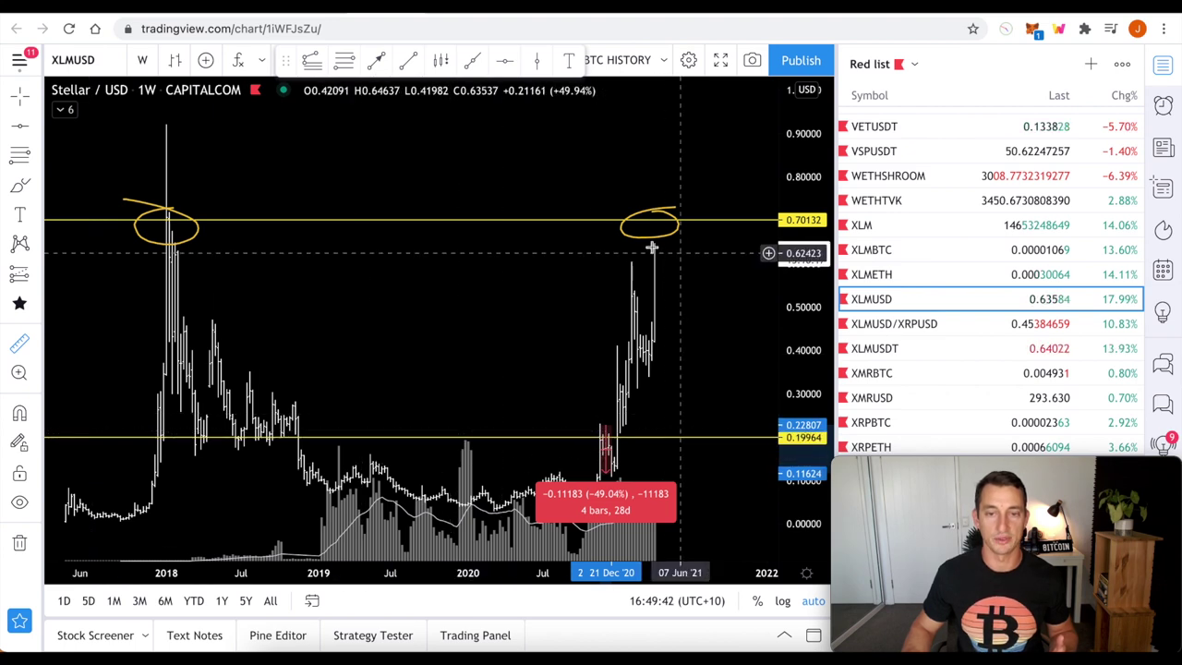
{"action": "left_click", "coordinate": [622, 346]}
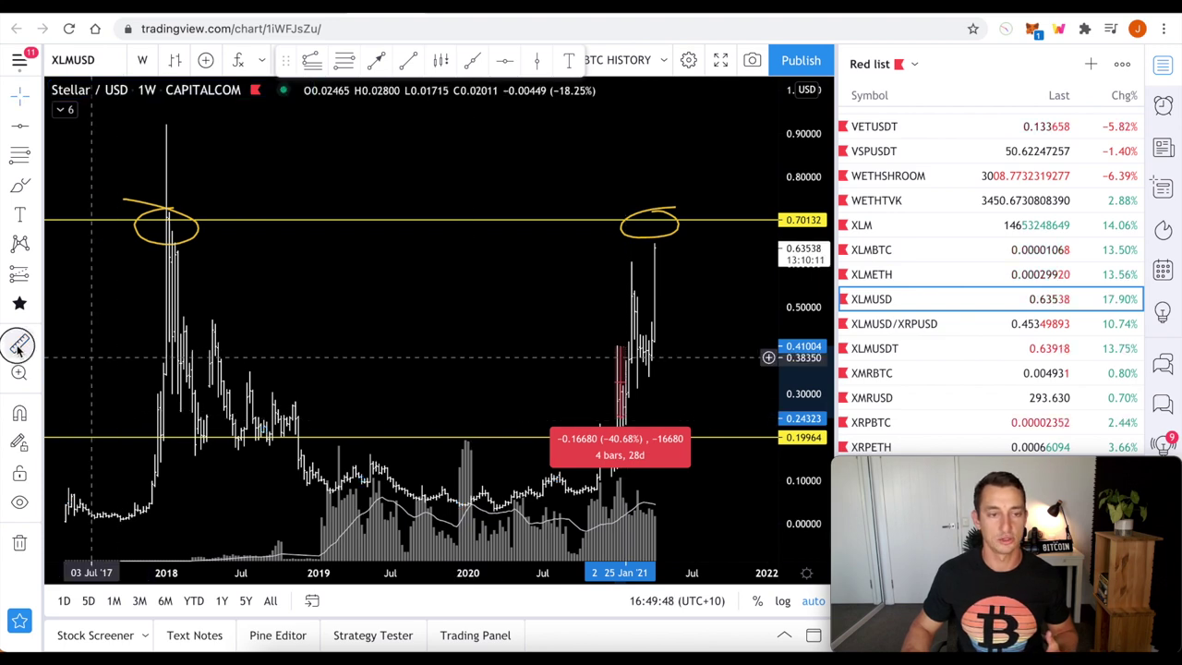
{"action": "left_click", "coordinate": [632, 264]}
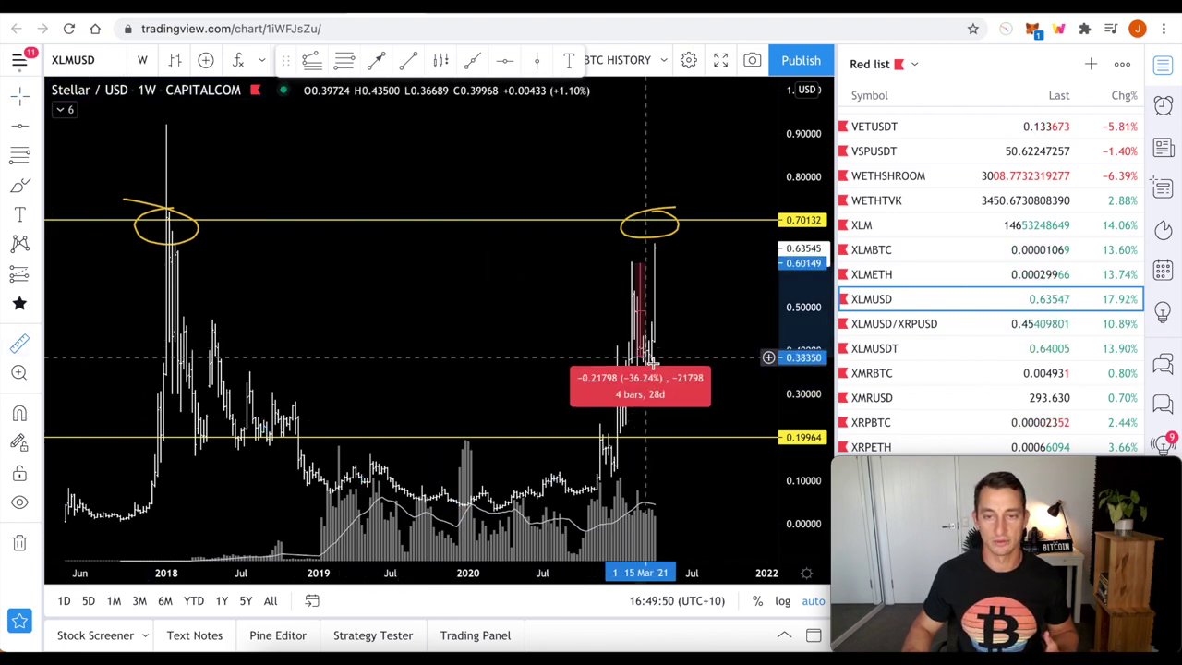
{"action": "left_click", "coordinate": [651, 379]}
{"action": "left_click", "coordinate": [686, 289]}
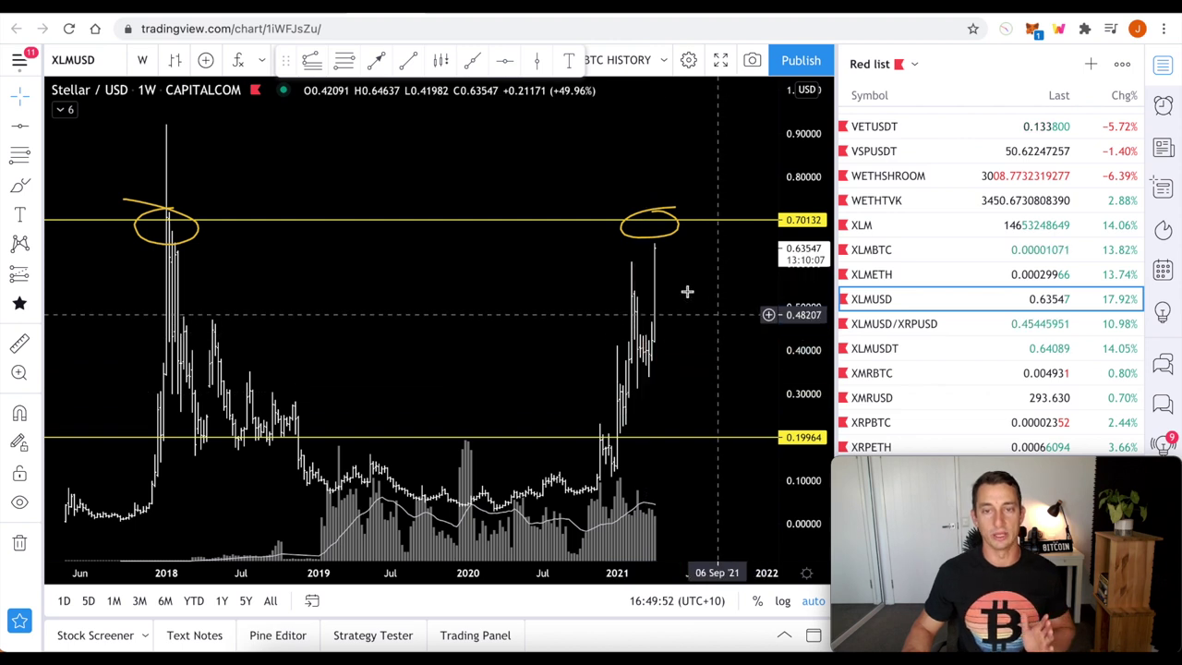
- Measure a potential XLMUSD drop from the 0.70132 resistance line down to about 0.40
{"action": "left_click", "coordinate": [663, 222], "text": "shift"}
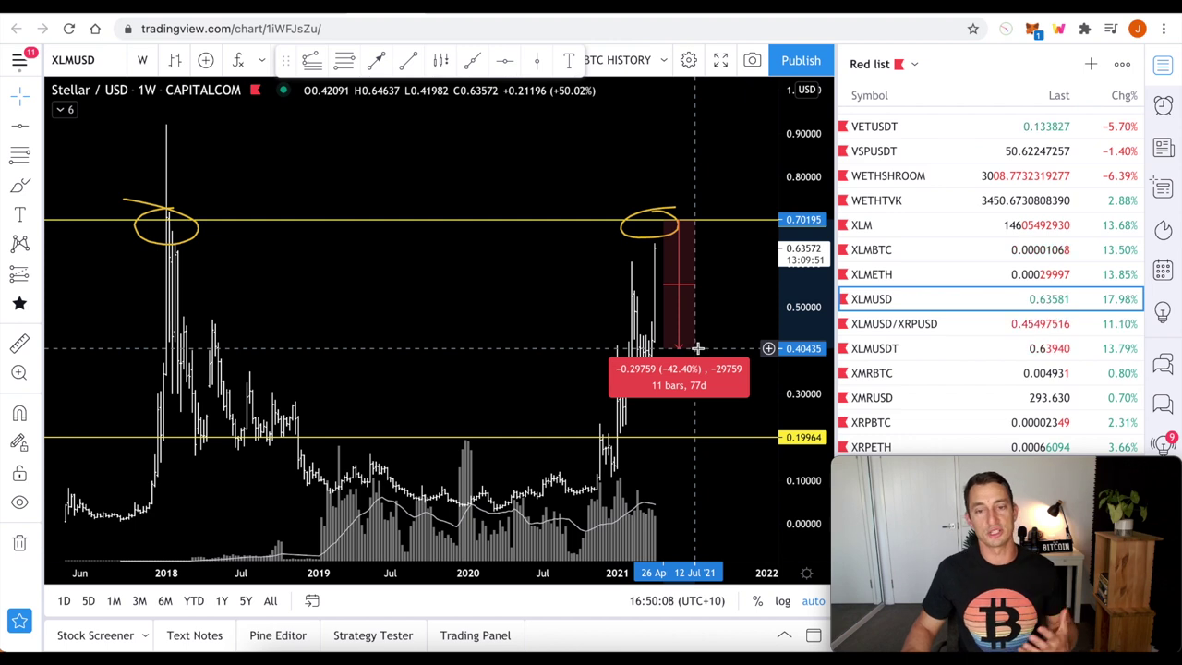
{"action": "left_click", "coordinate": [697, 348]}
{"action": "left_click", "coordinate": [514, 341]}
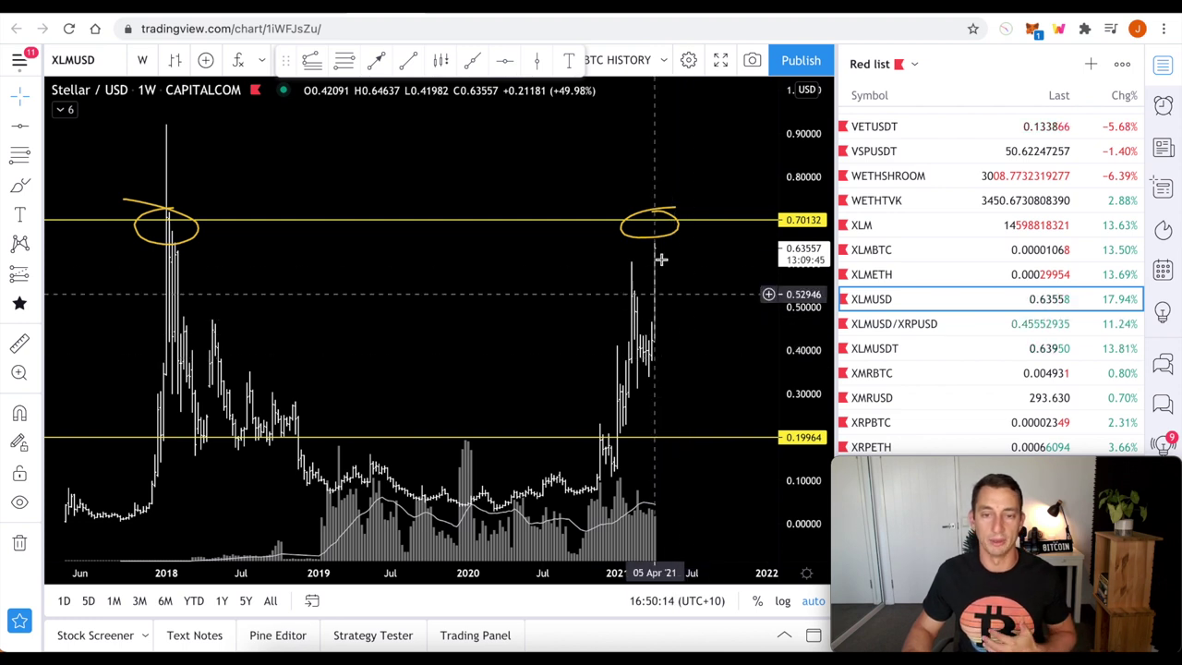
- Measure a further XLMUSD drop from about 0.700 down to about 0.416 and clear the measurement
{"action": "left_click", "coordinate": [655, 222]}
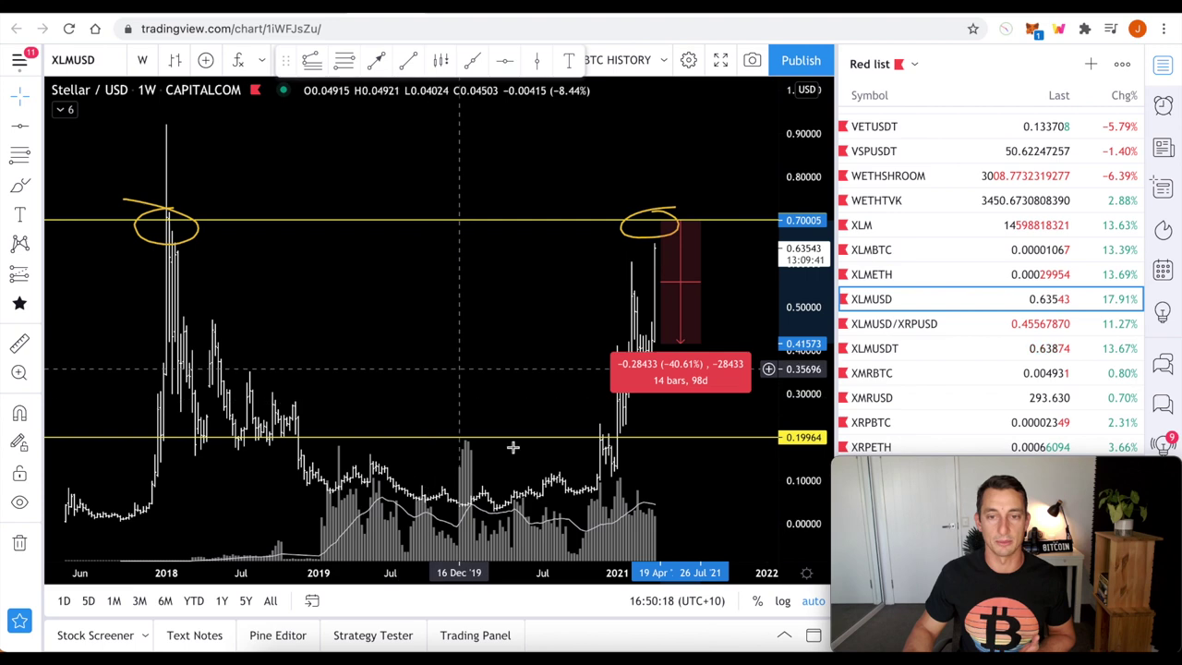
{"action": "left_click", "coordinate": [522, 400]}
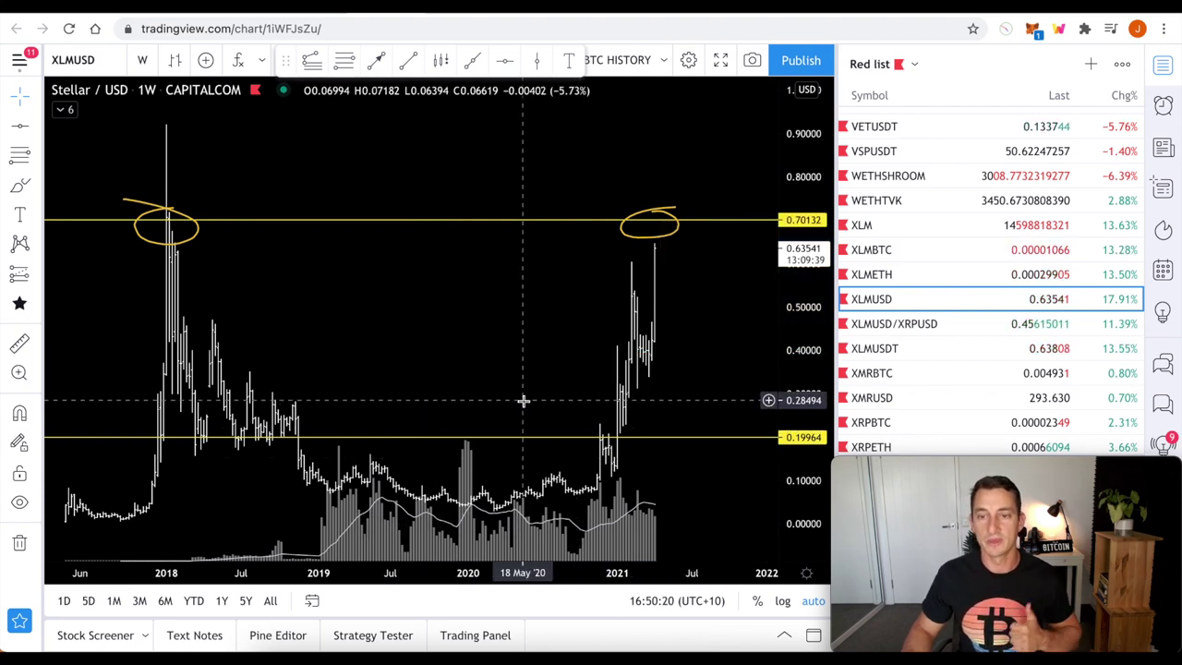
- Open the XLMUSD/XRPUSD weekly chart and examine the recent decline against the 0.50434648 and 0.28749532 support lines
{"action": "left_click", "coordinate": [921, 323]}
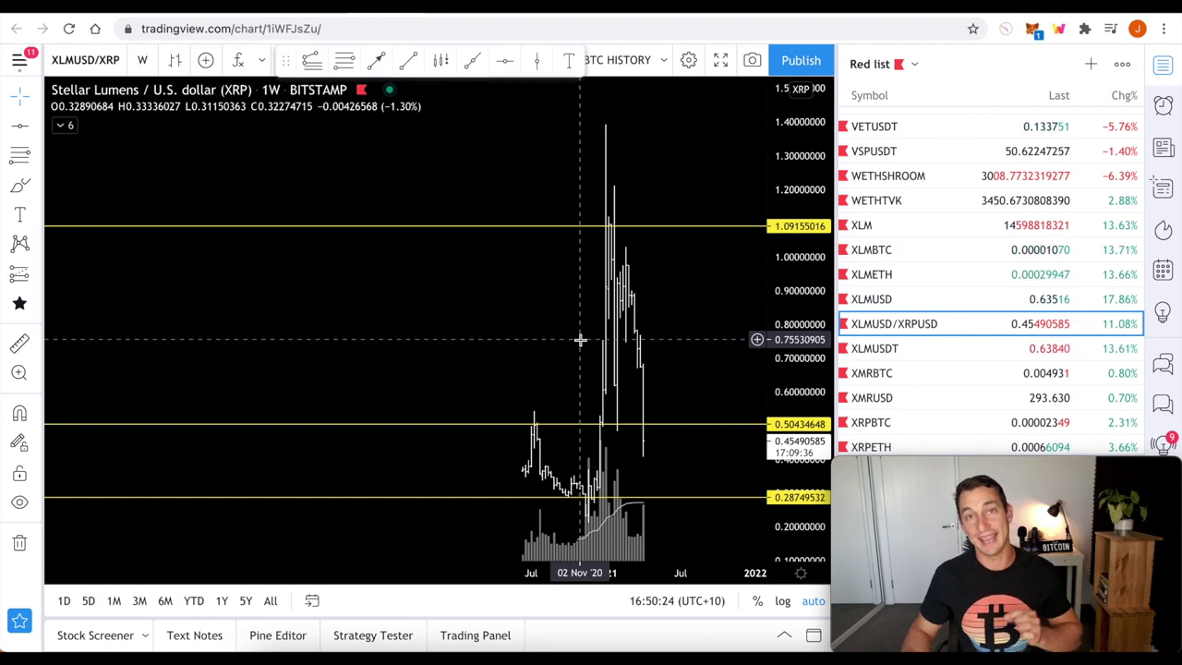
{"action": "scroll", "coordinate": [569, 361], "scroll_direction": "up", "scroll_amount": 5}
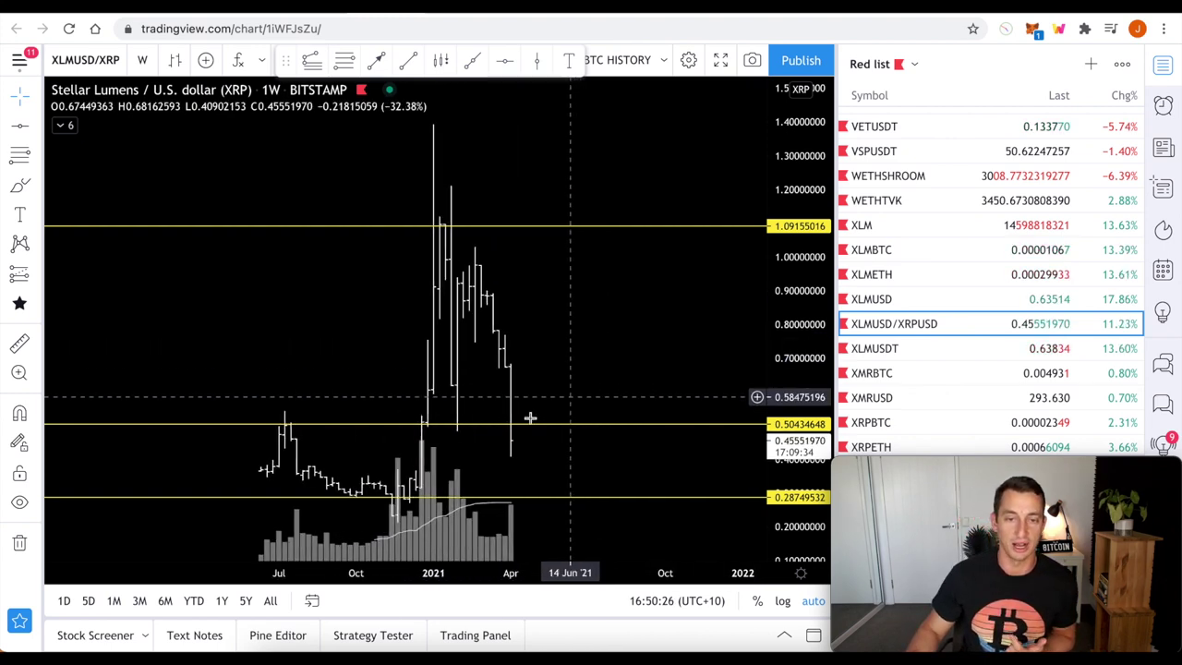
{"action": "scroll", "coordinate": [545, 427], "scroll_direction": "up", "scroll_amount": 3}
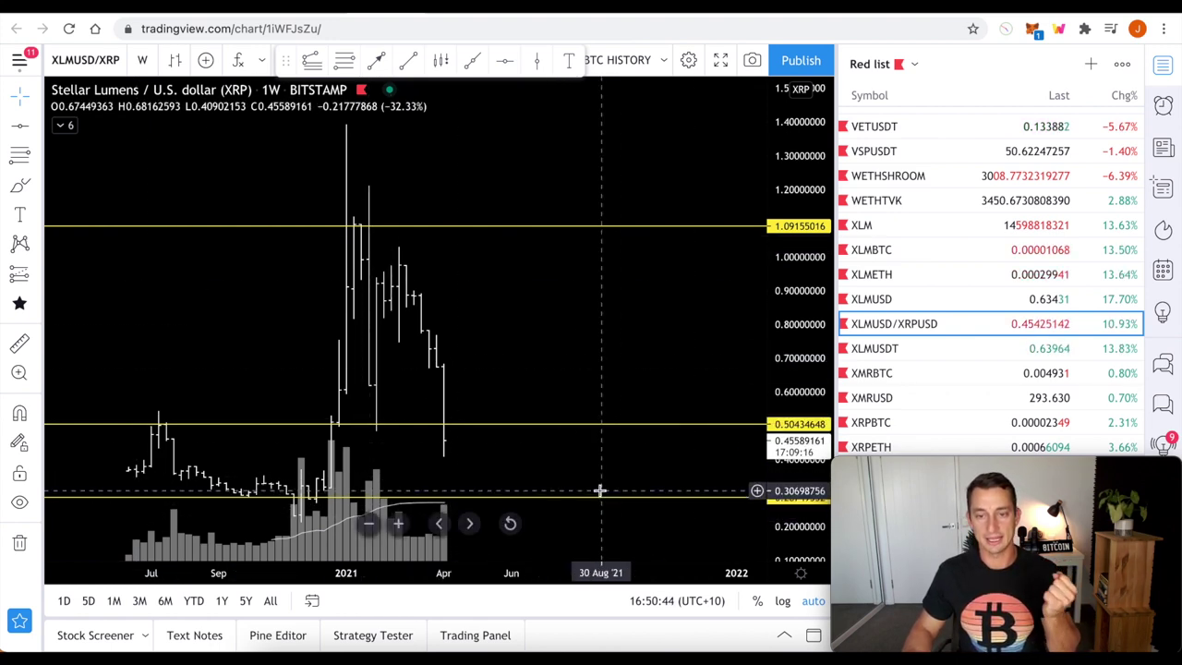
{"action": "left_click", "coordinate": [600, 491]}
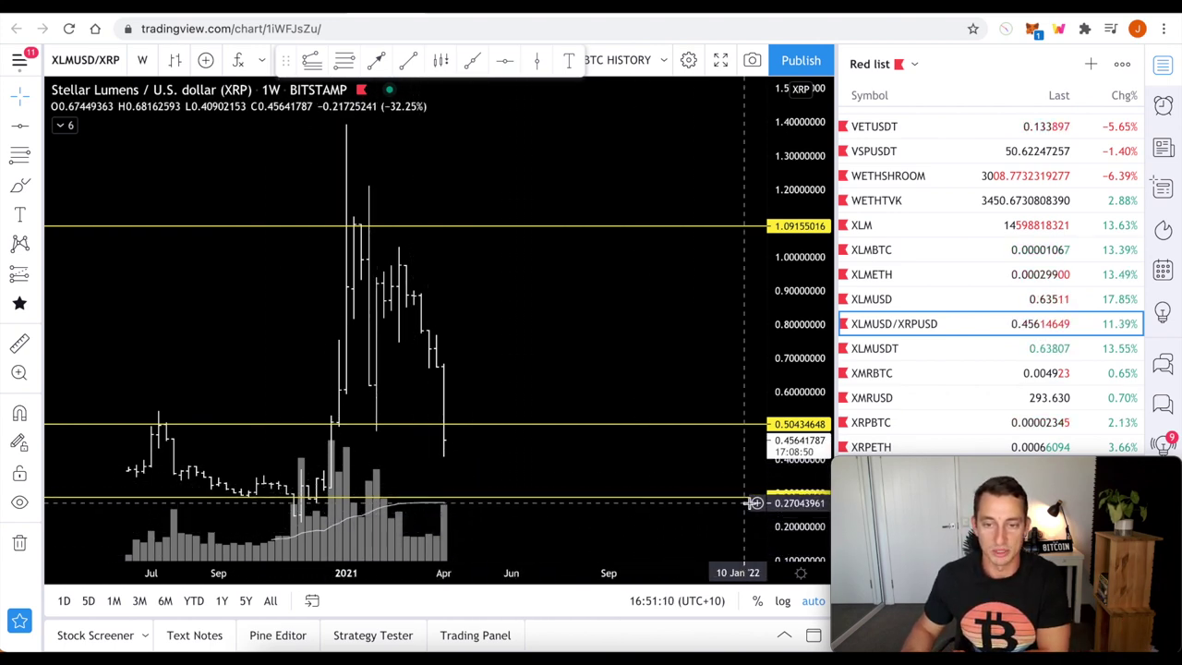
{"action": "left_click", "coordinate": [695, 426]}
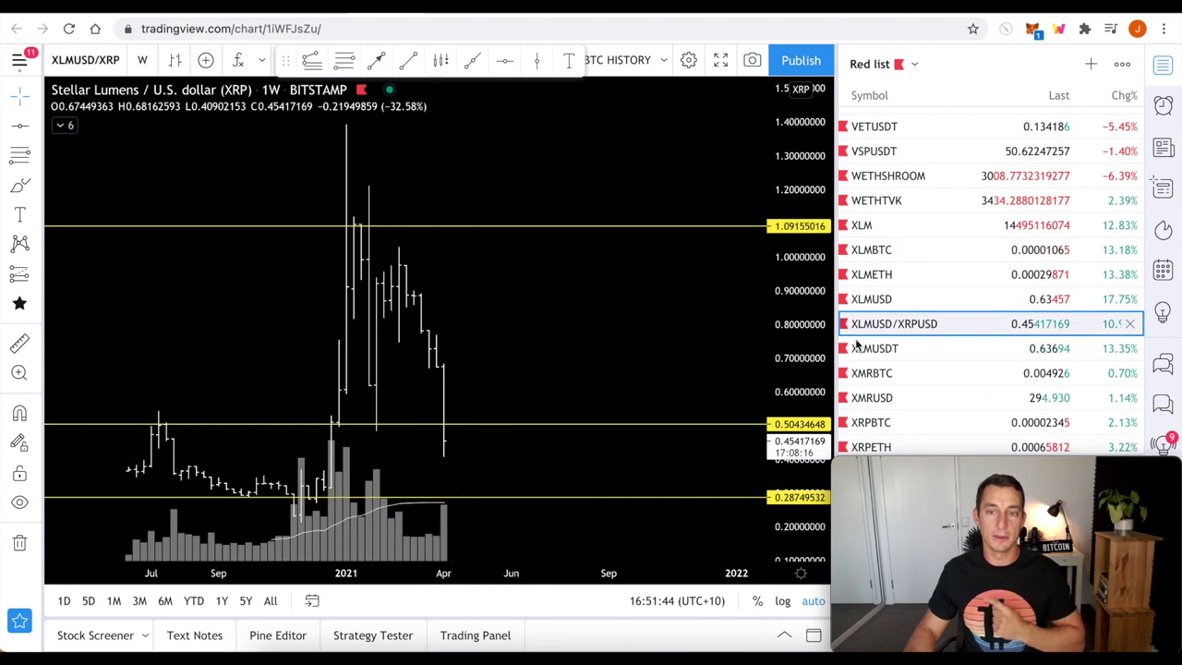
- Return to the XLMUSD weekly chart and compress the price scale to examine the room above the 0.70132 resistance line
{"action": "left_click", "coordinate": [894, 301]}
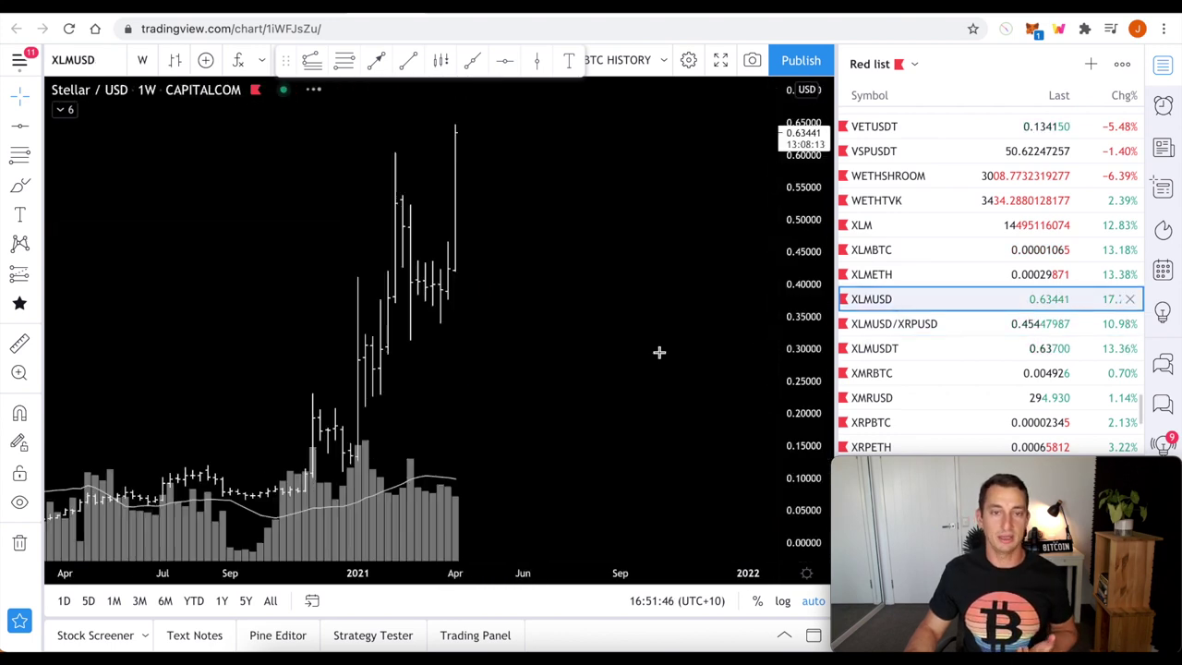
{"action": "scroll", "coordinate": [610, 363], "scroll_direction": "down", "scroll_amount": 4}
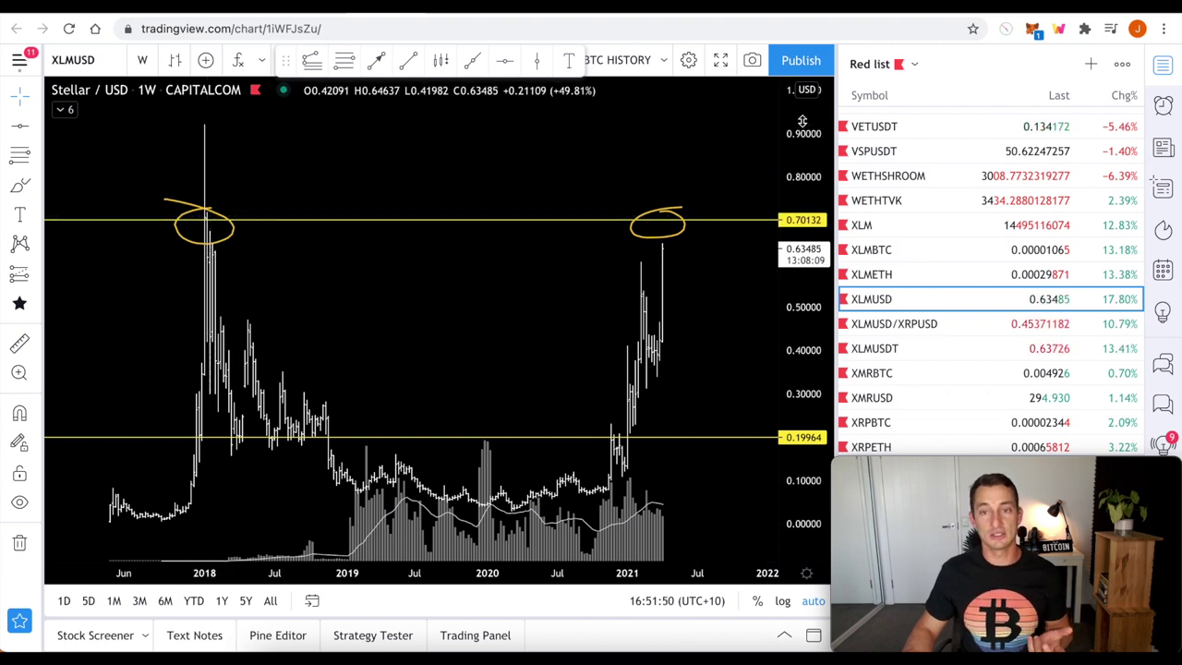
{"action": "left_click_drag", "start_coordinate": [803, 120], "coordinate": [640, 298]}
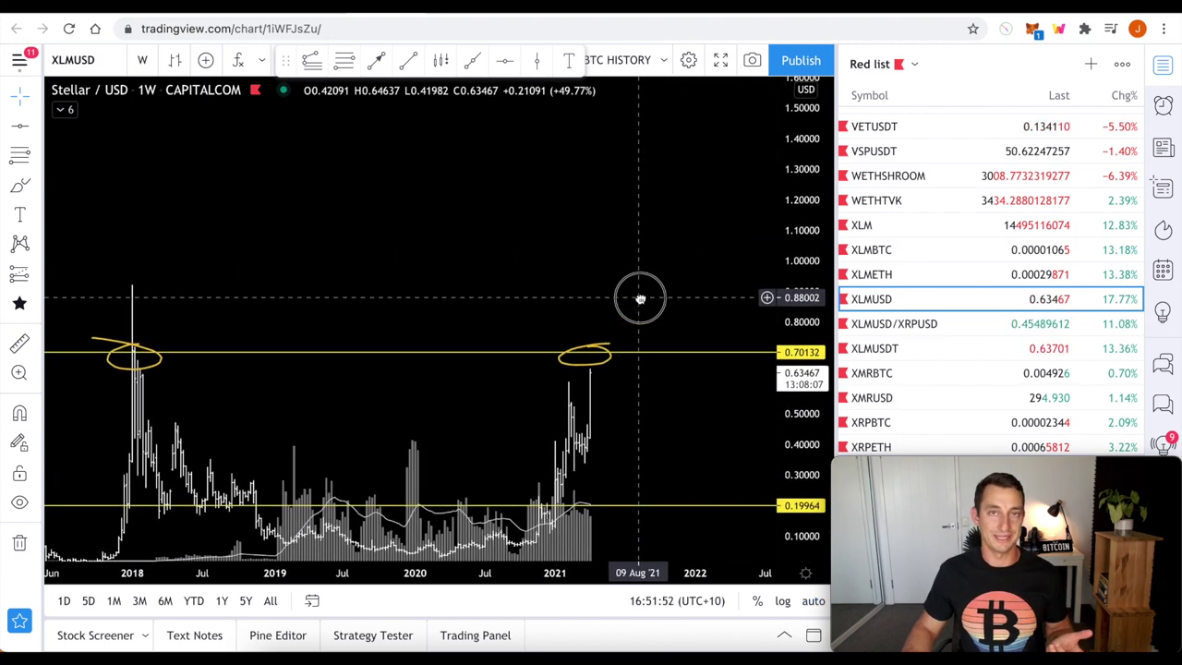
{"action": "scroll", "coordinate": [969, 338], "scroll_direction": "down", "scroll_amount": 2}
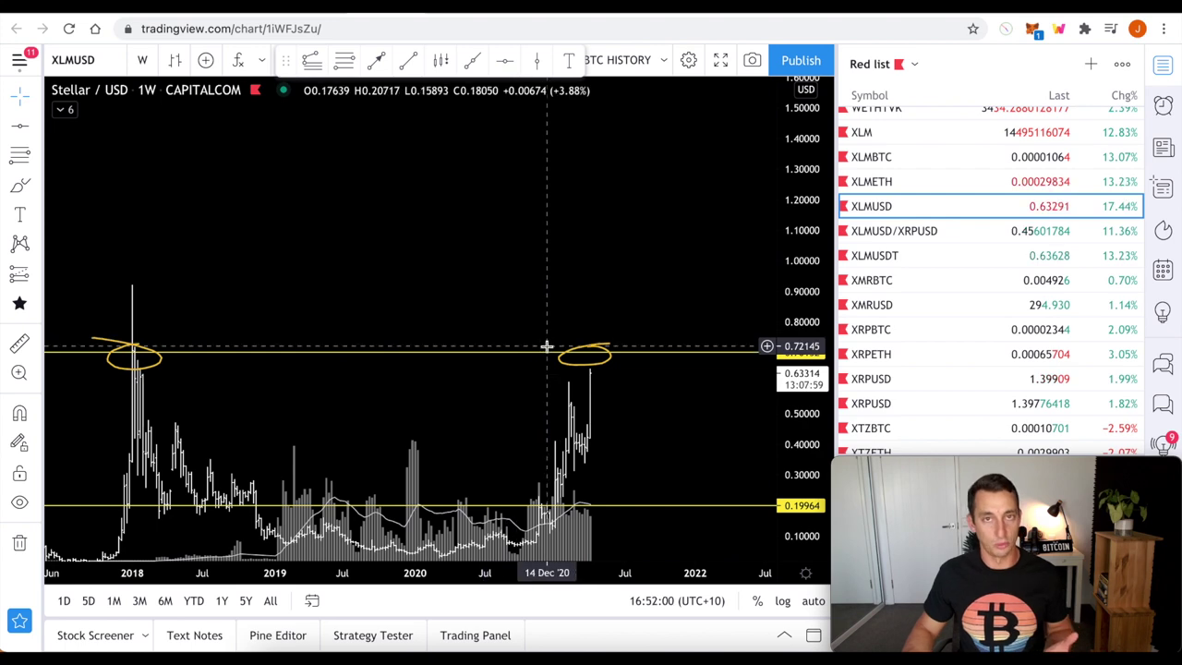
{"action": "scroll", "coordinate": [560, 361], "scroll_direction": "down", "scroll_amount": 5}
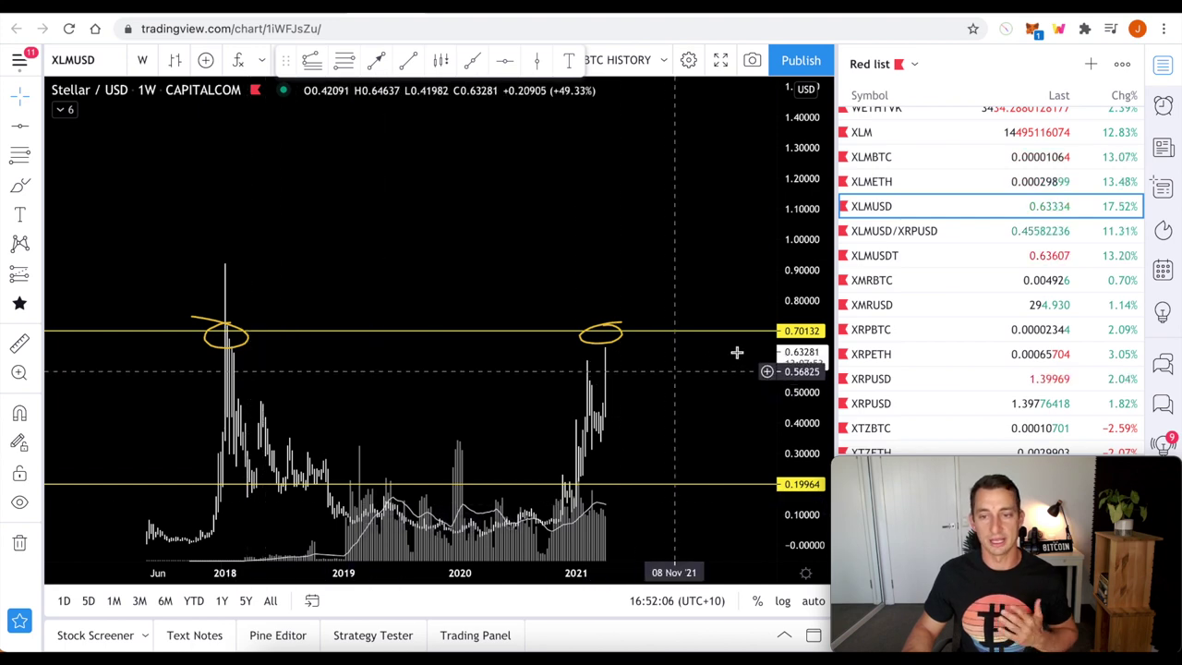
- Check the XRPUSD weekly chart and reopen the XLMUSD/XRPUSD chart to examine the decline from its early 2021 highs
{"action": "left_click", "coordinate": [898, 380]}
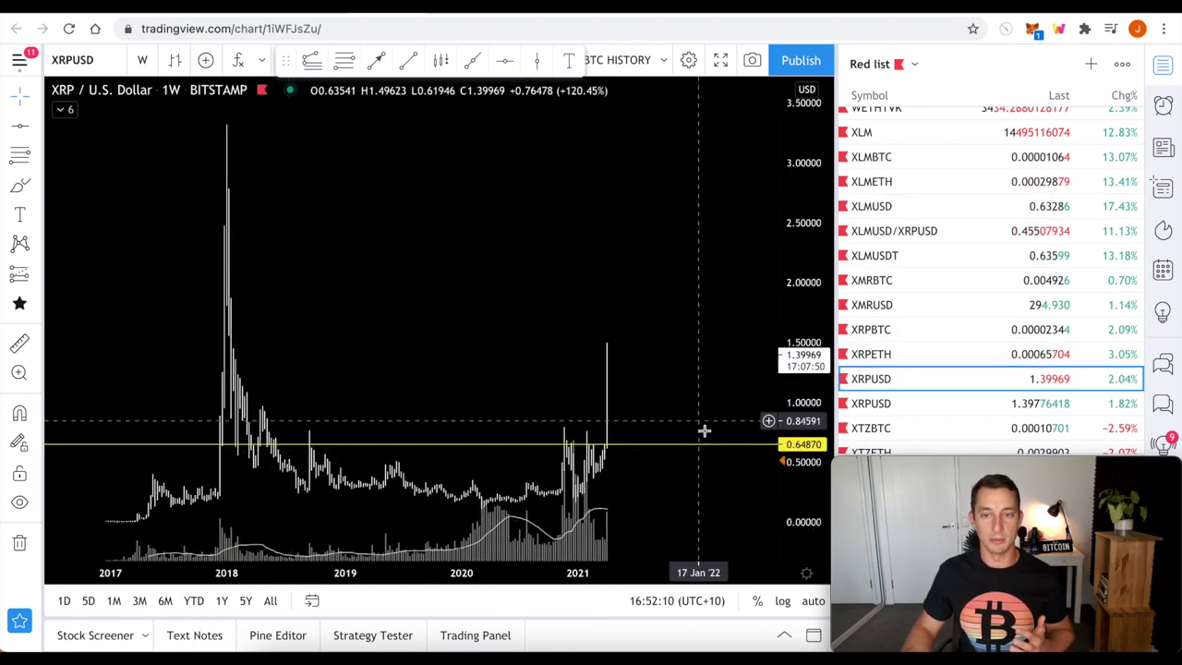
{"action": "left_click", "coordinate": [898, 257]}
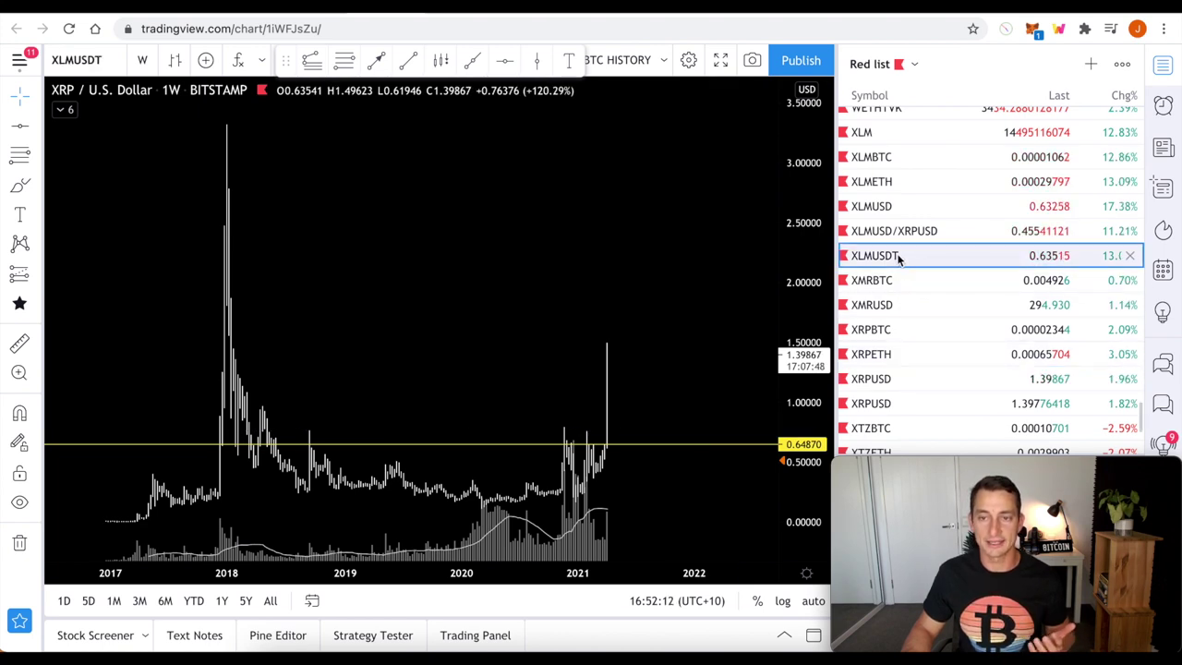
{"action": "left_click", "coordinate": [909, 231]}
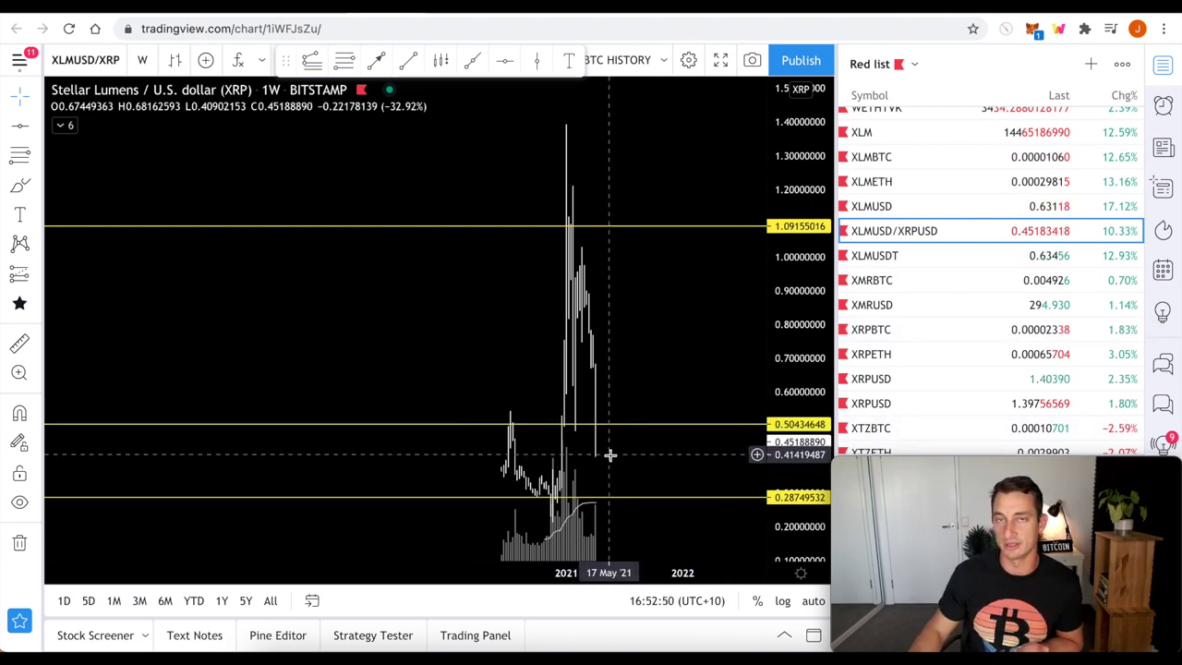
{"action": "scroll", "coordinate": [612, 452], "scroll_direction": "up", "scroll_amount": 3}
{"action": "scroll", "coordinate": [699, 351], "scroll_direction": "down", "scroll_amount": 2}
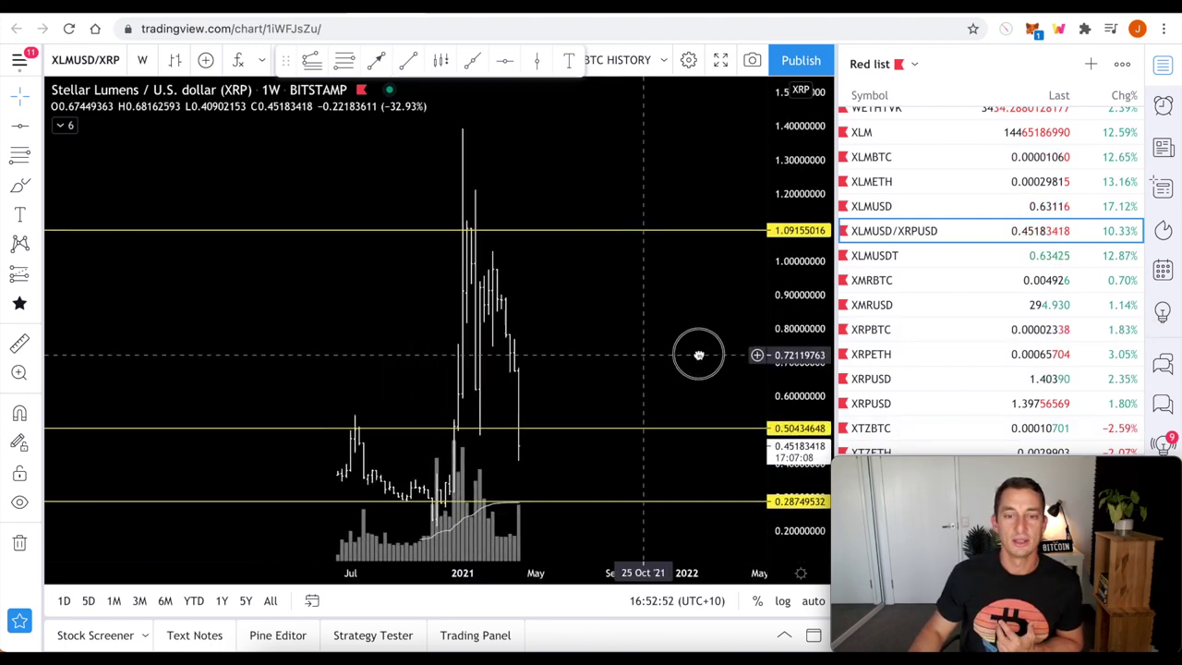
{"action": "scroll", "coordinate": [701, 361], "scroll_direction": "down", "scroll_amount": 2}
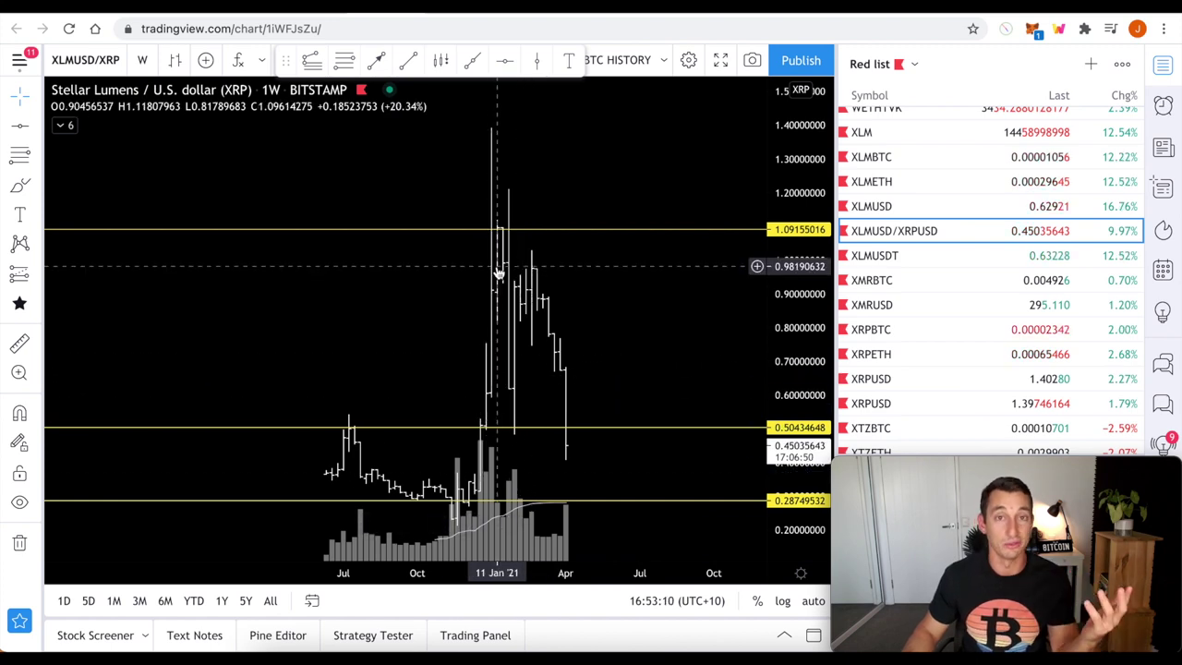
- Open the XRPUSD weekly chart and auto-fit the price scale to its full history since 2017
{"action": "left_click", "coordinate": [897, 380]}
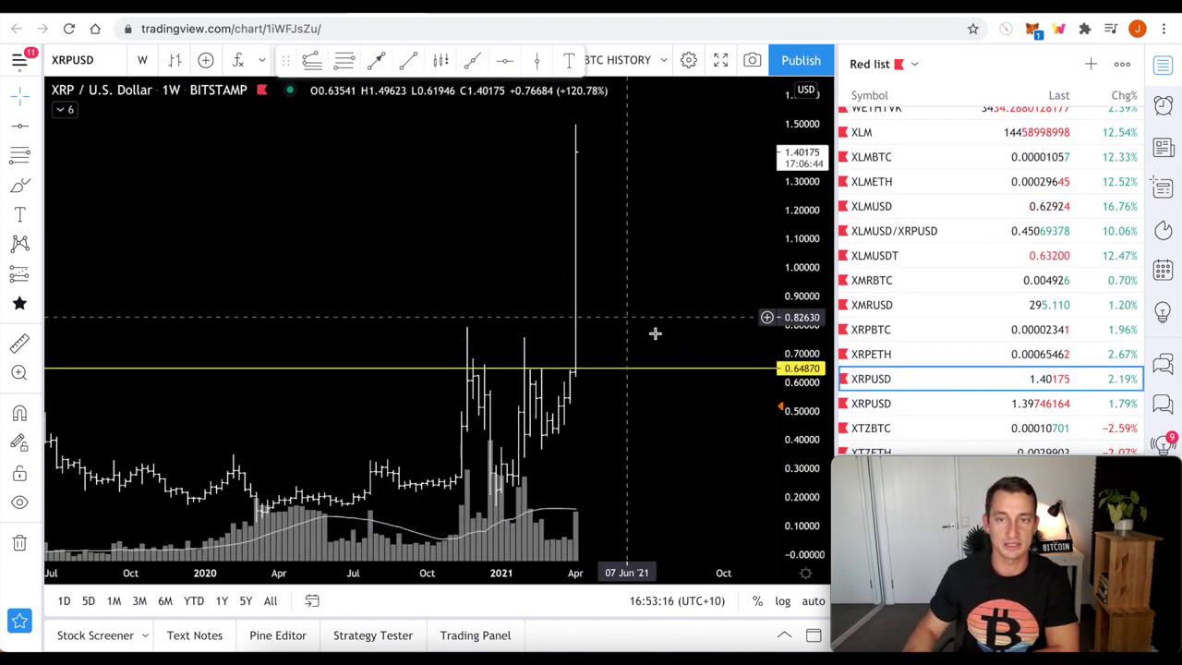
{"action": "scroll", "coordinate": [686, 253], "scroll_direction": "down", "scroll_amount": 5}
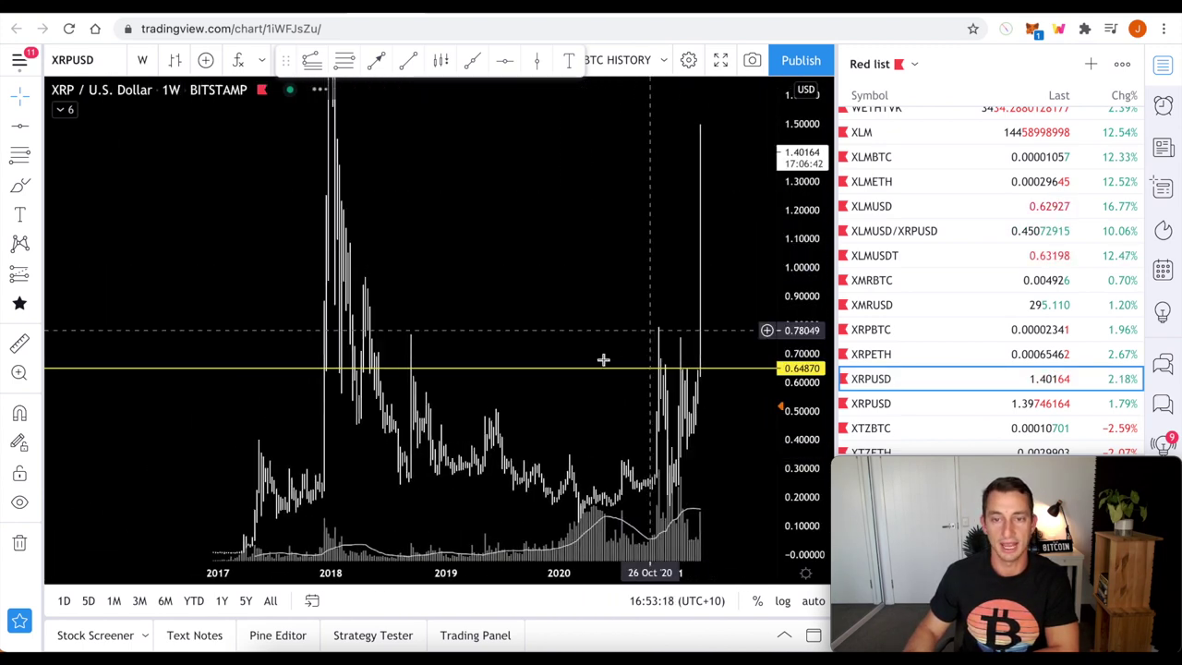
{"action": "left_click", "coordinate": [813, 601]}
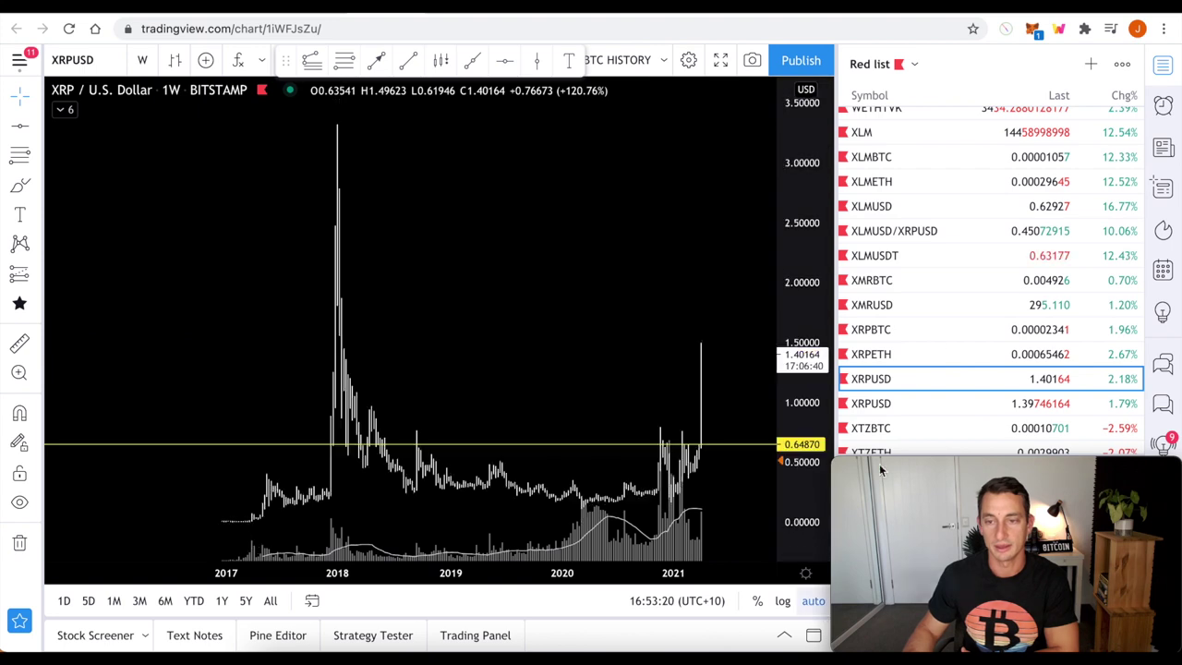
- Open the XRPBTC weekly chart and examine its past cycles and Fibonacci target levels from 2015 onwards
{"action": "left_click", "coordinate": [884, 330]}
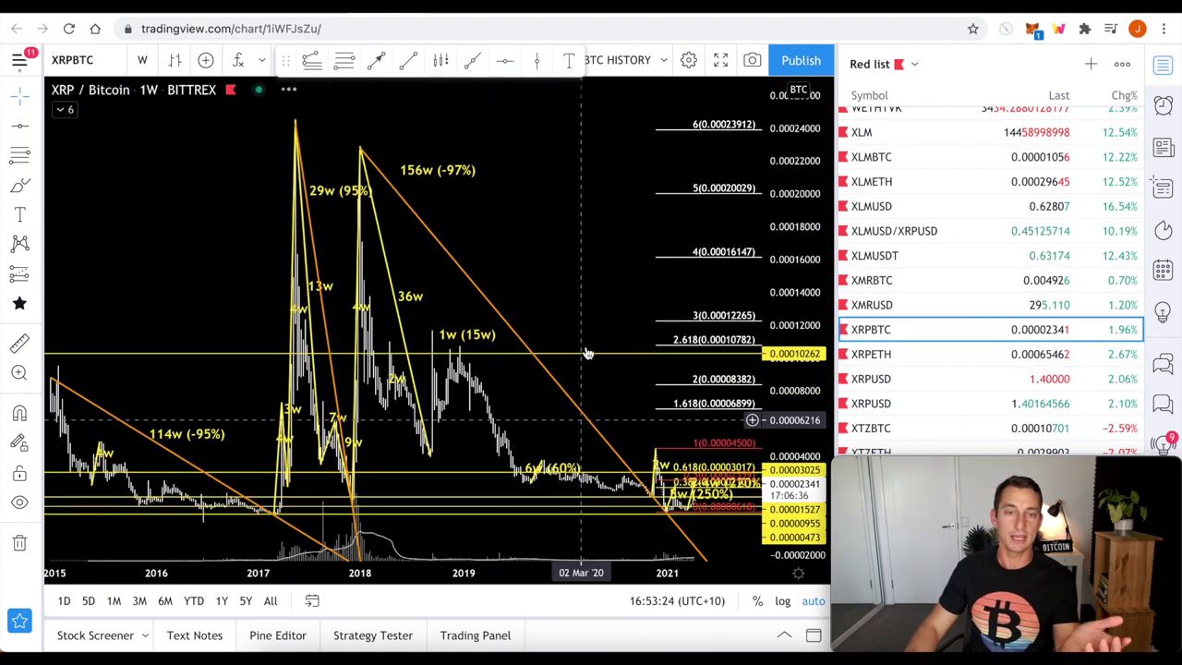
{"action": "scroll", "coordinate": [570, 290], "scroll_direction": "down", "scroll_amount": 2}
{"action": "left_click_drag", "start_coordinate": [585, 267], "coordinate": [496, 265]}
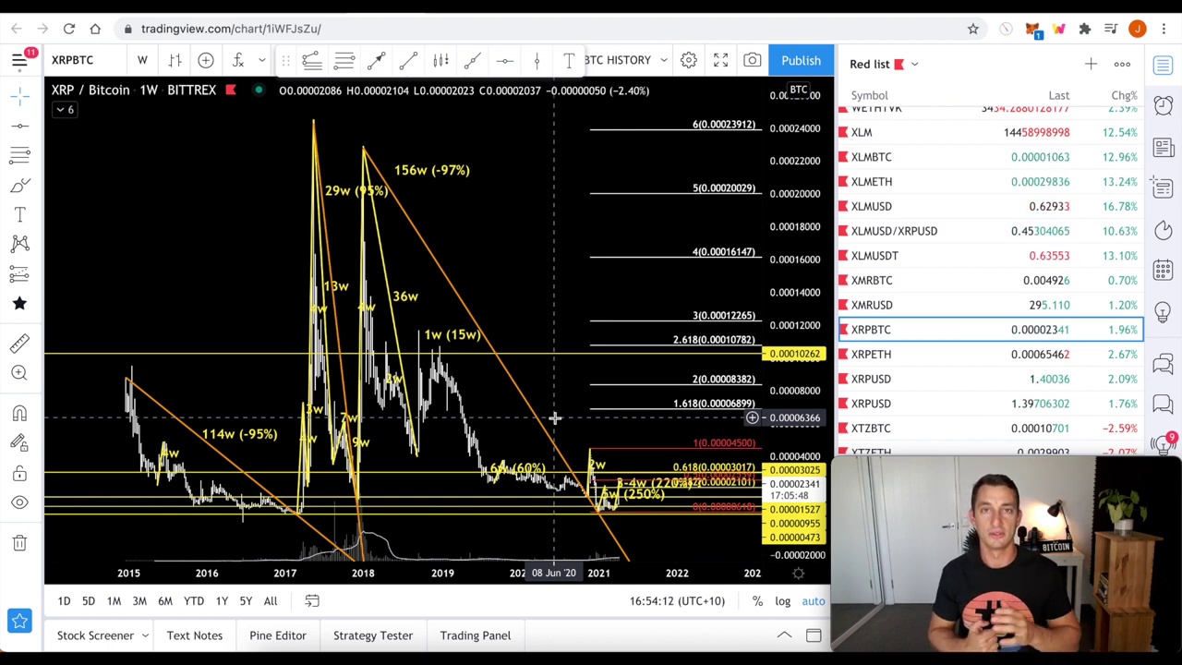
- Switch to the Twitter poll on April's crypto sectors, and look over the uploads on the YouTube channel page
{"action": "left_click", "coordinate": [462, 11]}
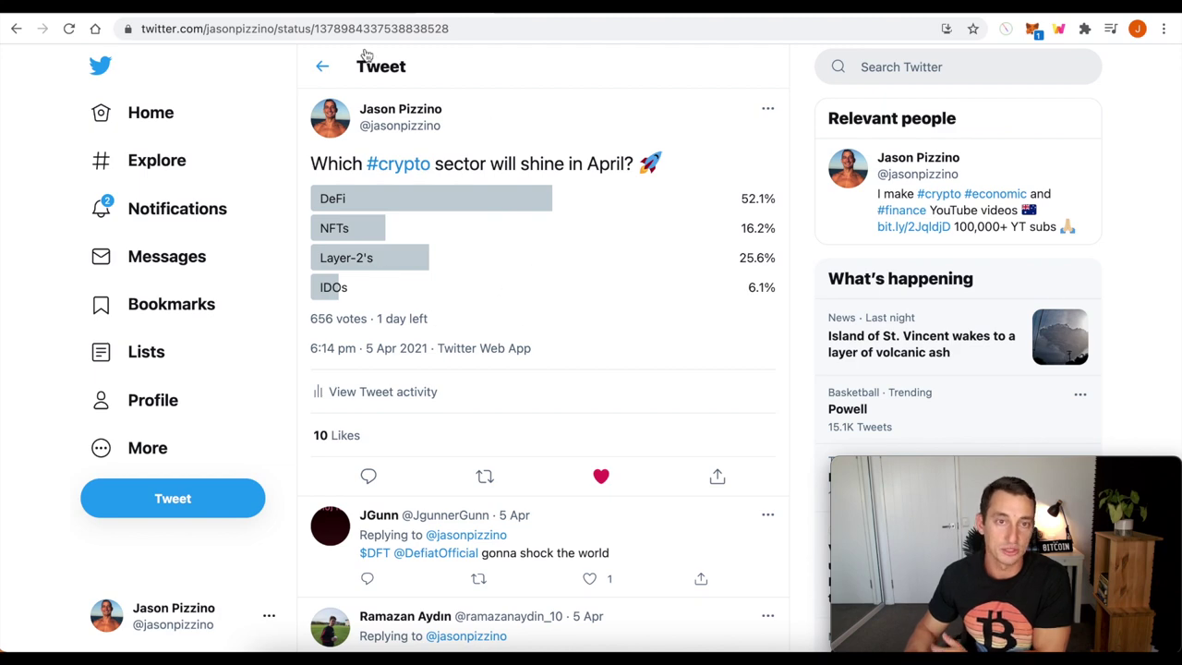
{"action": "left_click", "coordinate": [111, 10]}
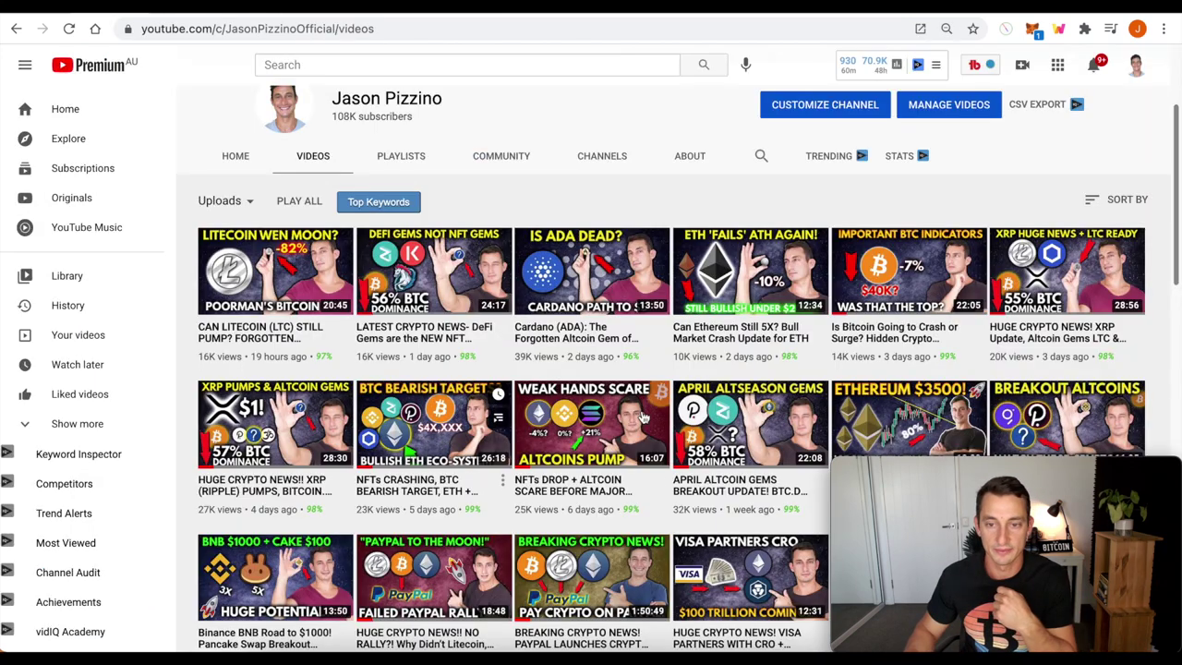
{"action": "scroll", "coordinate": [879, 392], "scroll_direction": "down", "scroll_amount": 1}
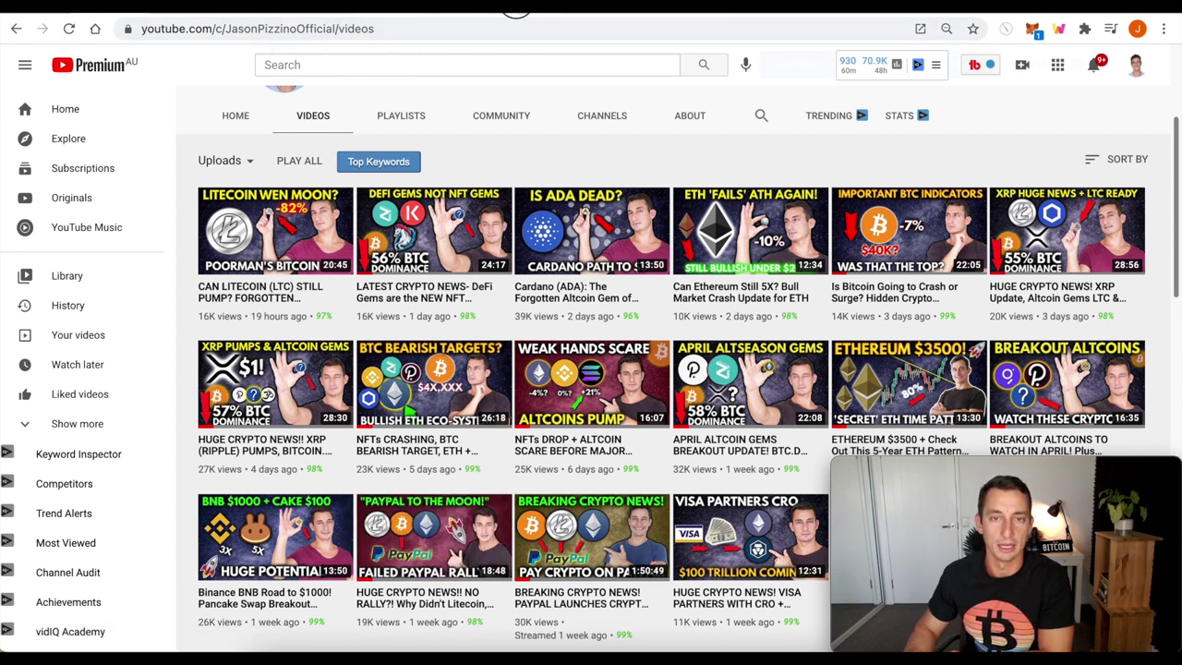
- Switch to the New Brighton Capital partnership page and read through its $300 free credit and free SMSF consultation offers
{"action": "left_click", "coordinate": [517, 10]}
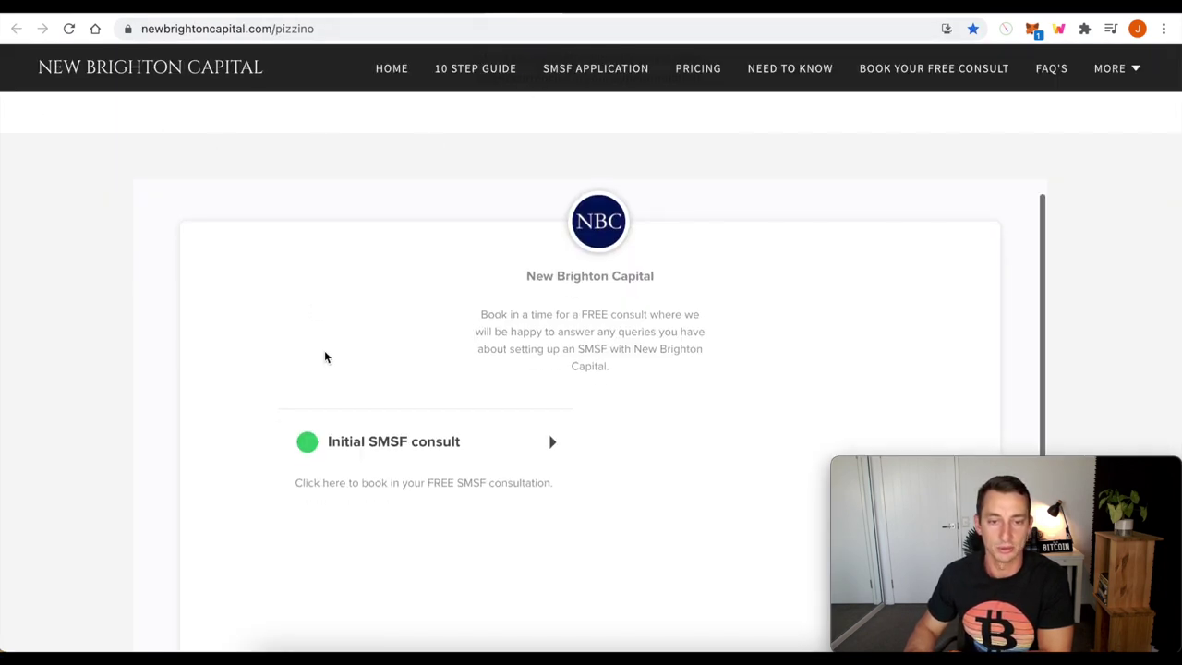
{"action": "scroll", "coordinate": [323, 355], "scroll_direction": "up", "scroll_amount": 6}
{"action": "scroll", "coordinate": [324, 357], "scroll_direction": "down", "scroll_amount": 3}
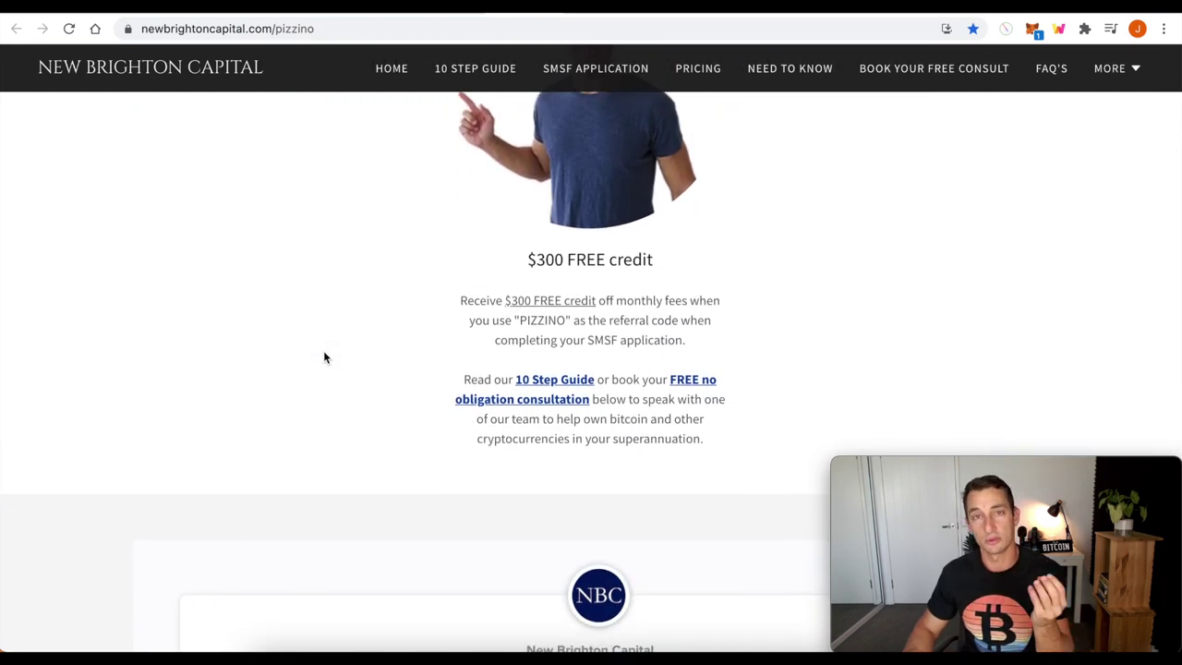
{"action": "scroll", "coordinate": [604, 443], "scroll_direction": "up", "scroll_amount": 5}
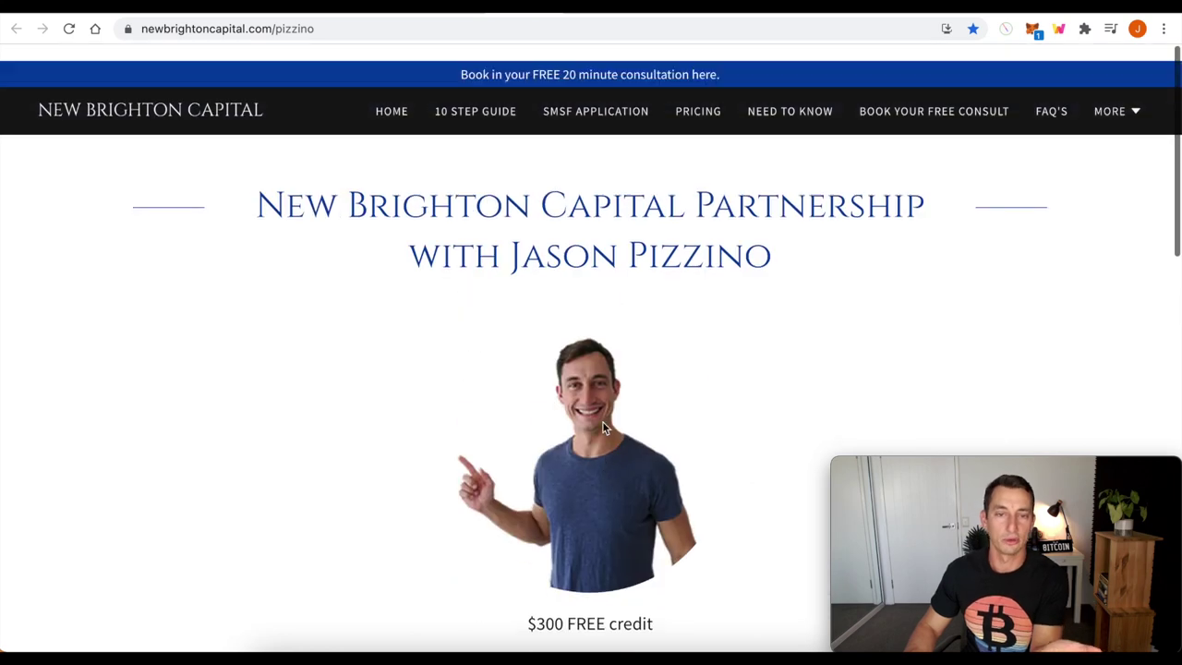
{"action": "scroll", "coordinate": [602, 421], "scroll_direction": "down", "scroll_amount": 7}
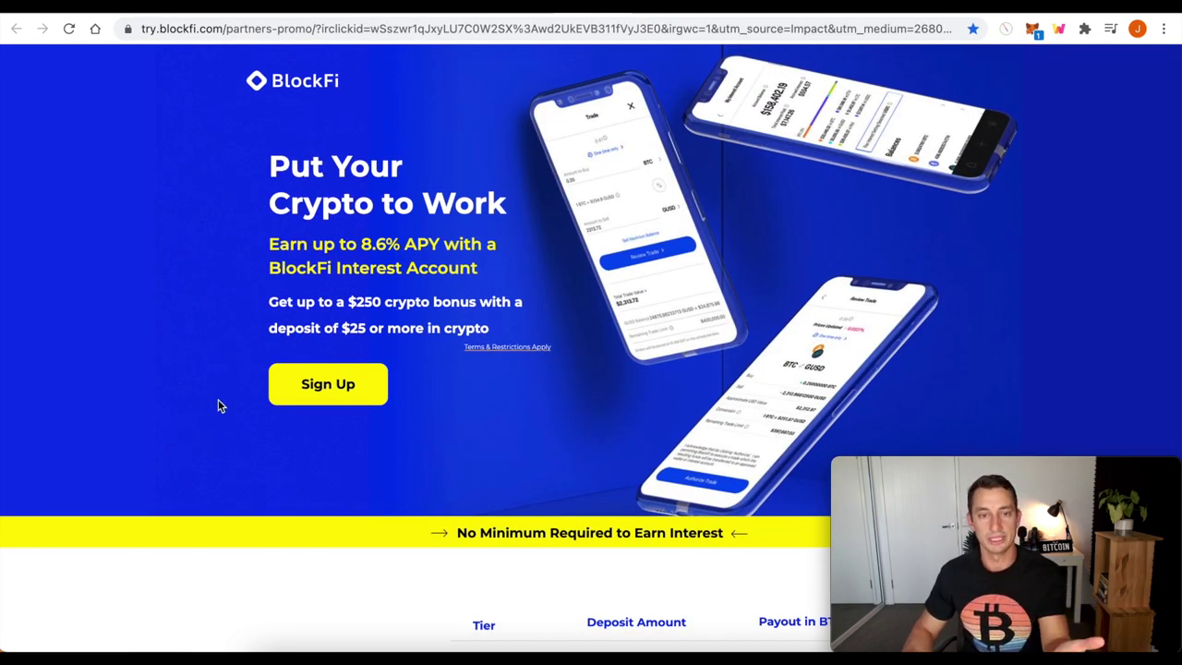
- On the BlockFi promotion page, point out the $250 crypto bonus, the $25 deposit and the interest account offer by selecting their text
{"action": "left_click_drag", "start_coordinate": [304, 303], "coordinate": [432, 303]}
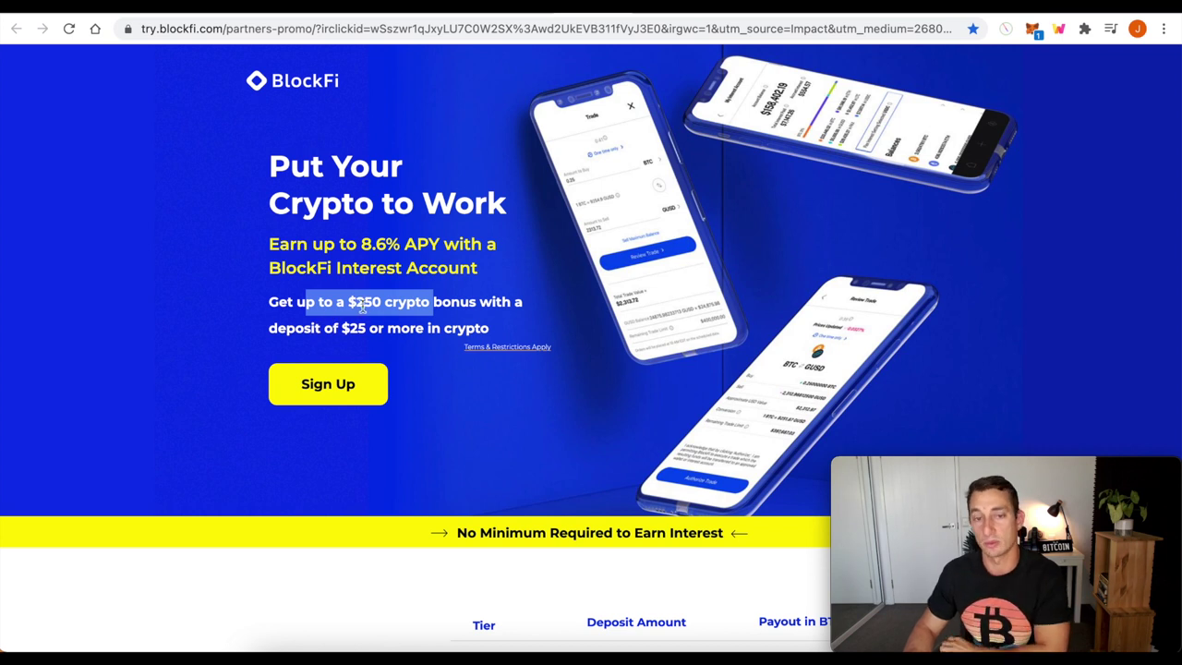
{"action": "mouse_move", "coordinate": [336, 304]}
{"action": "left_mouse_down"}
{"action": "mouse_move", "coordinate": [384, 304]}
{"action": "mouse_move", "coordinate": [344, 328]}
{"action": "mouse_move", "coordinate": [410, 330]}
{"action": "left_mouse_up"}
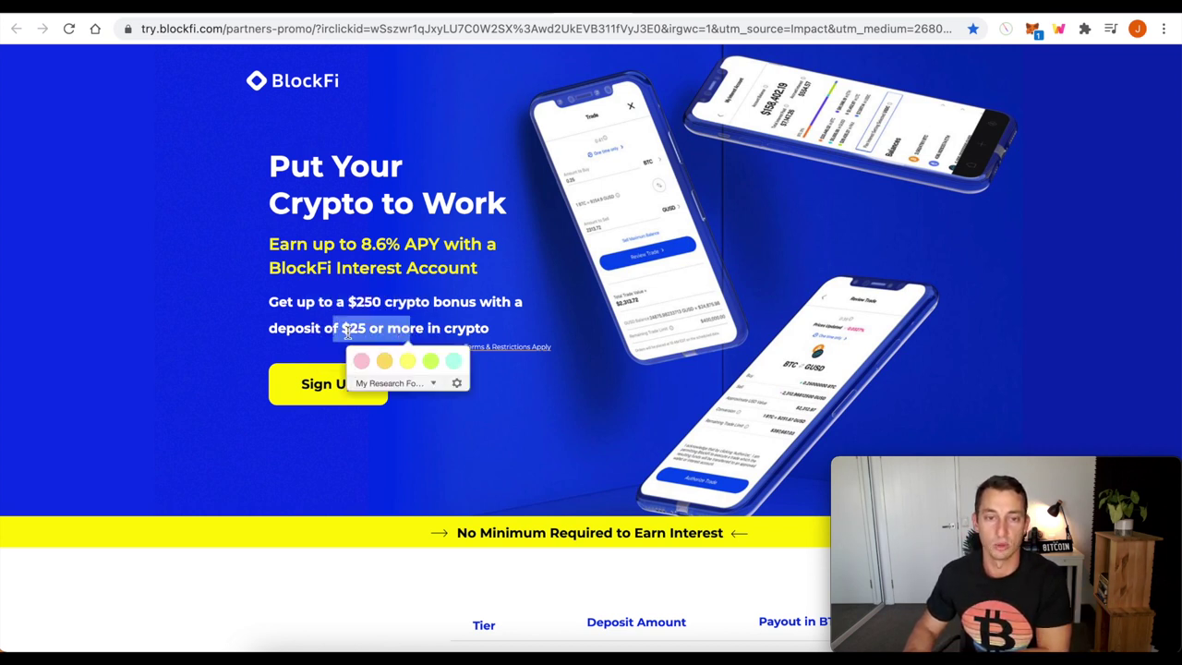
{"action": "left_click", "coordinate": [263, 348]}
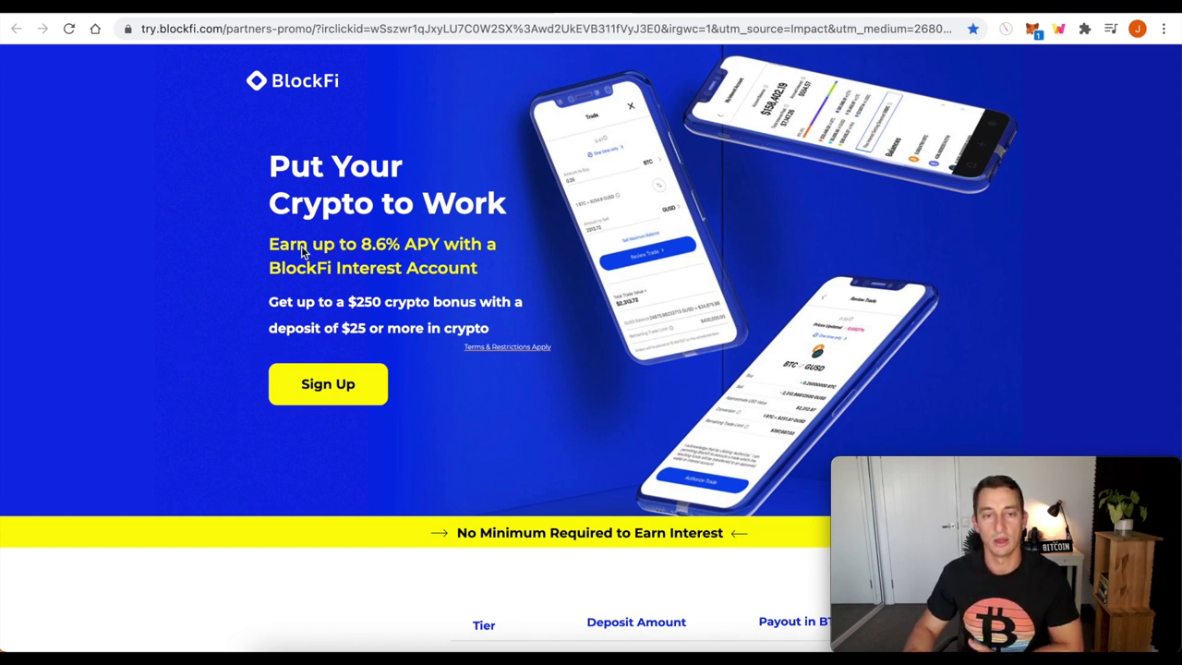
{"action": "mouse_move", "coordinate": [302, 251]}
{"action": "left_mouse_down"}
{"action": "mouse_move", "coordinate": [434, 247]}
{"action": "mouse_move", "coordinate": [383, 270]}
{"action": "left_mouse_up"}
{"action": "left_click", "coordinate": [318, 269]}
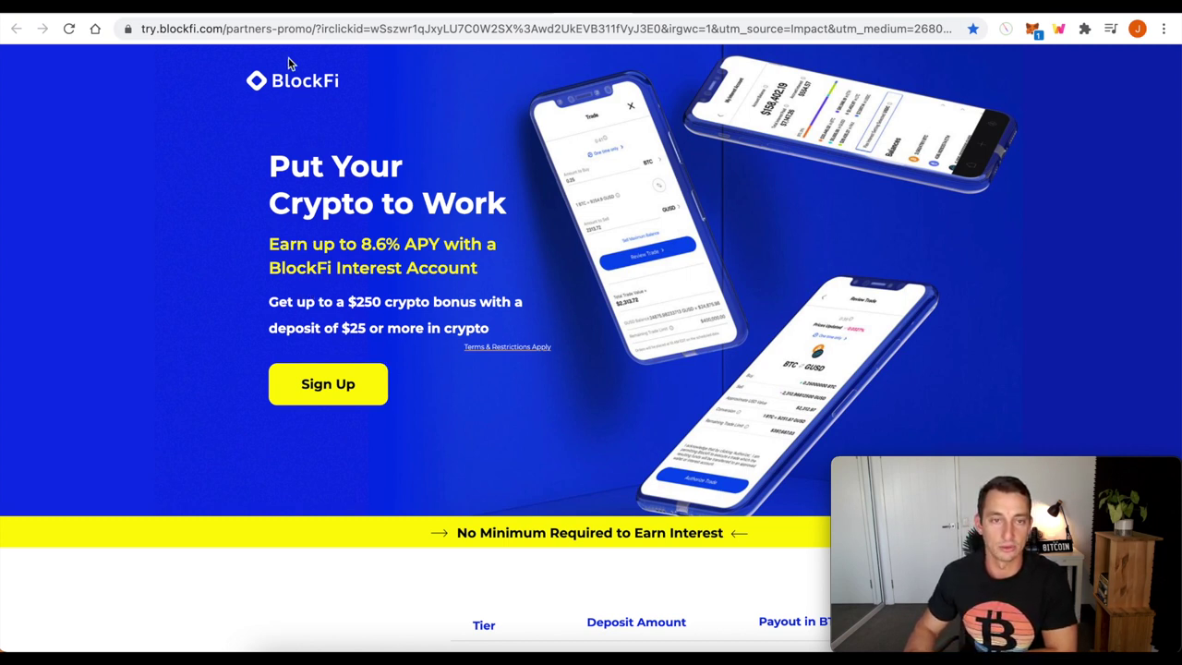
- Switch back to the YouTube channel's videos page and look over the April altcoin and Ethereum uploads
{"action": "left_click", "coordinate": [112, 15]}
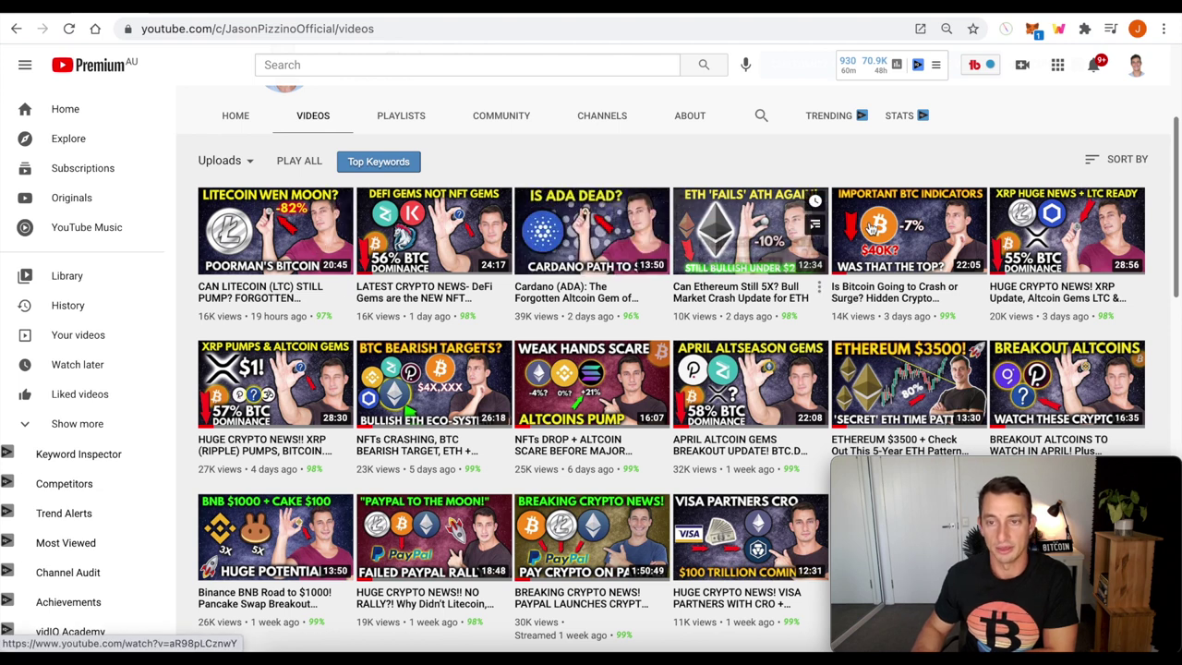
{"action": "mouse_move", "coordinate": [800, 277]}
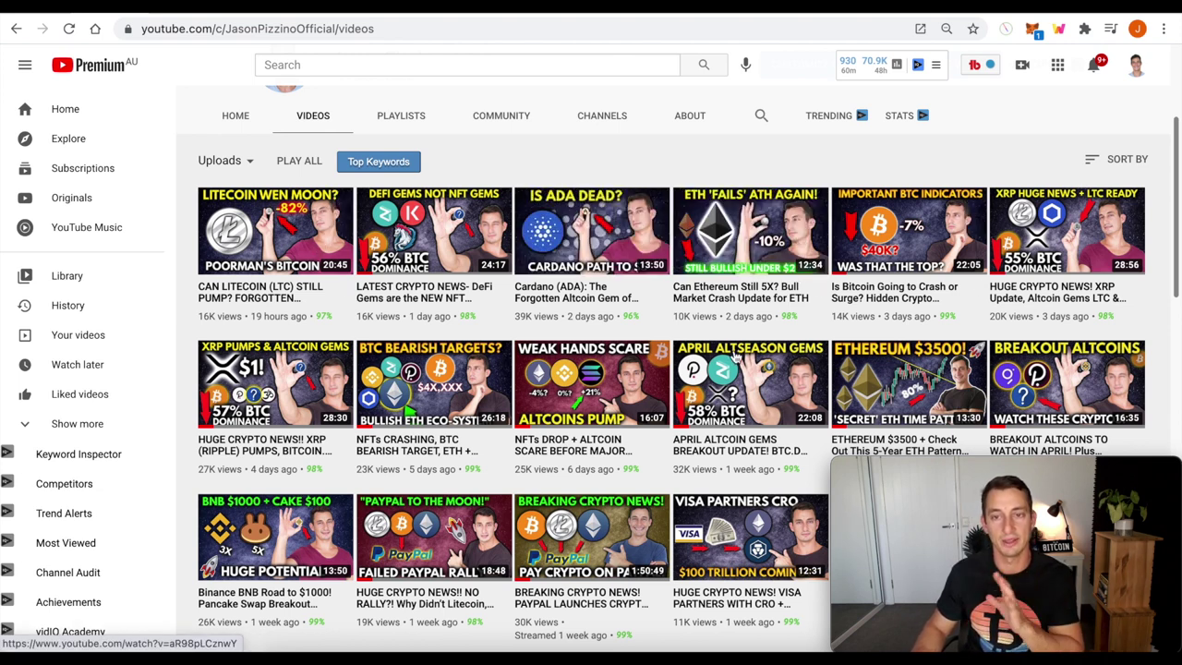
{"action": "mouse_move", "coordinate": [735, 356]}
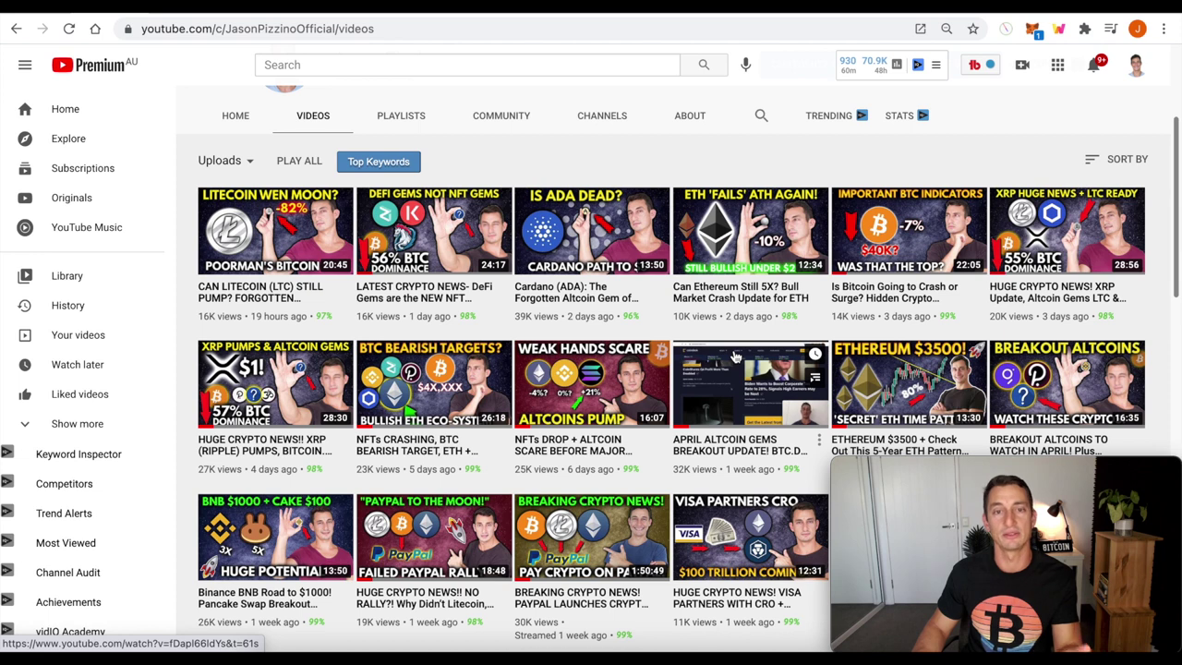